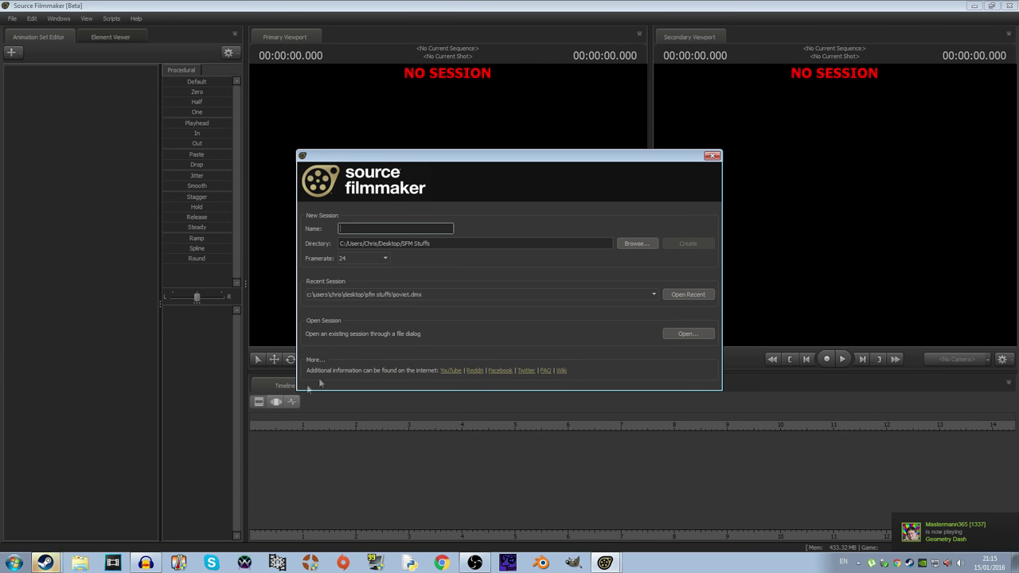
# Step: Bring up the Steam chat with the loadout request and name the new session Smoosh
pyautogui.click(38, 562)
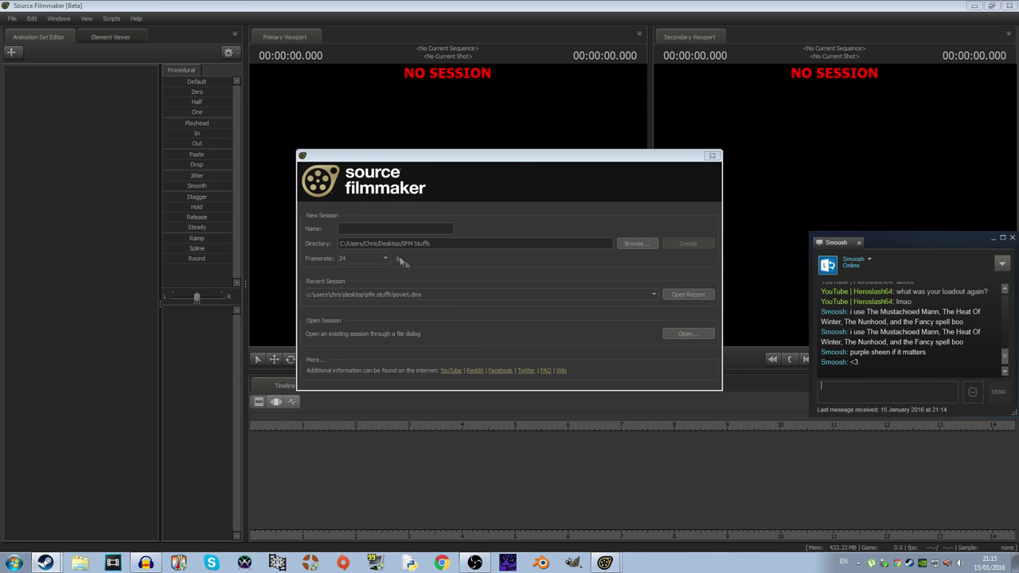
pyautogui.click(387, 229)
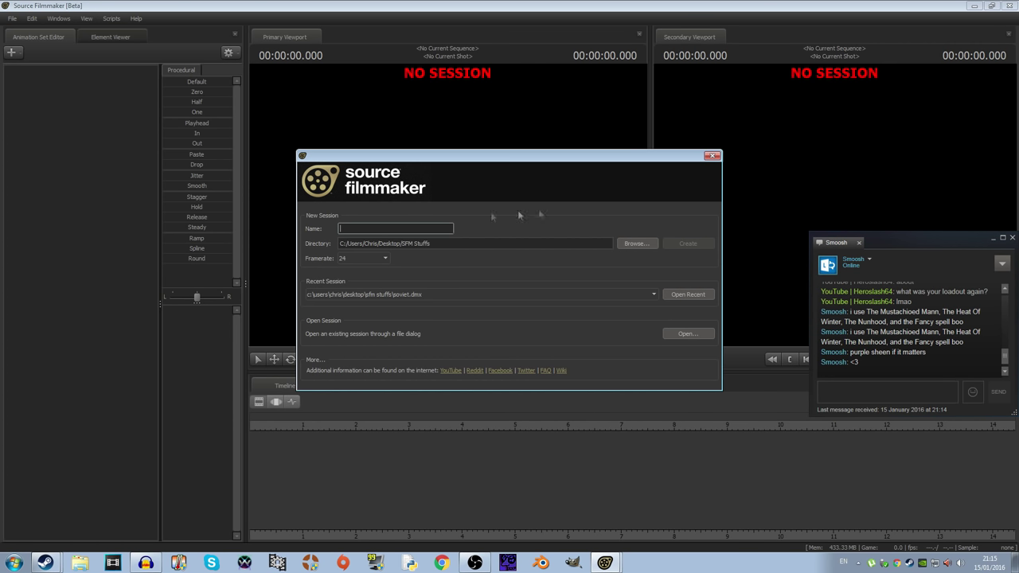
pyautogui.write('Smoosh')
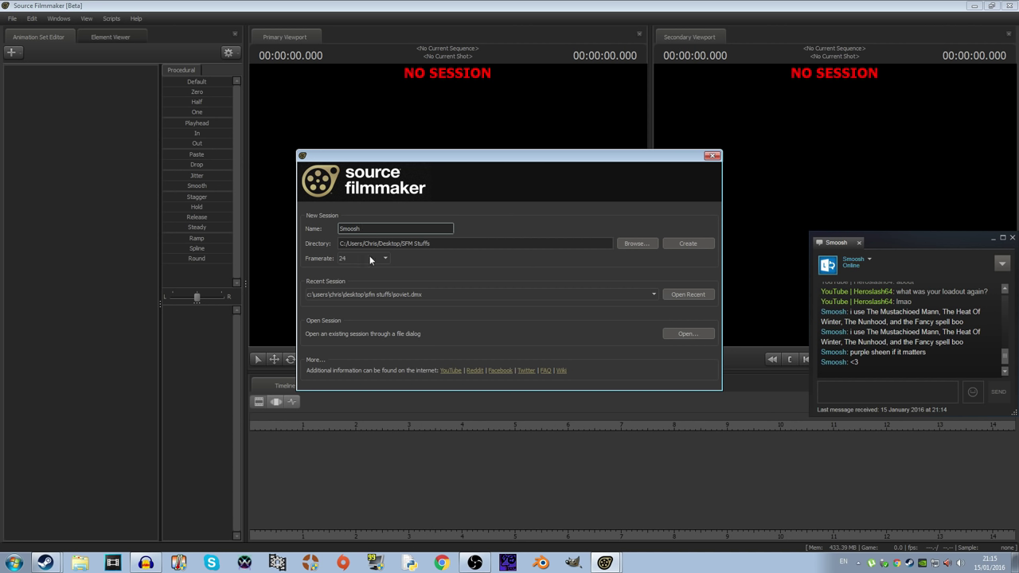
pyautogui.click(445, 293)
pyautogui.scroll(-5, 440, 325)
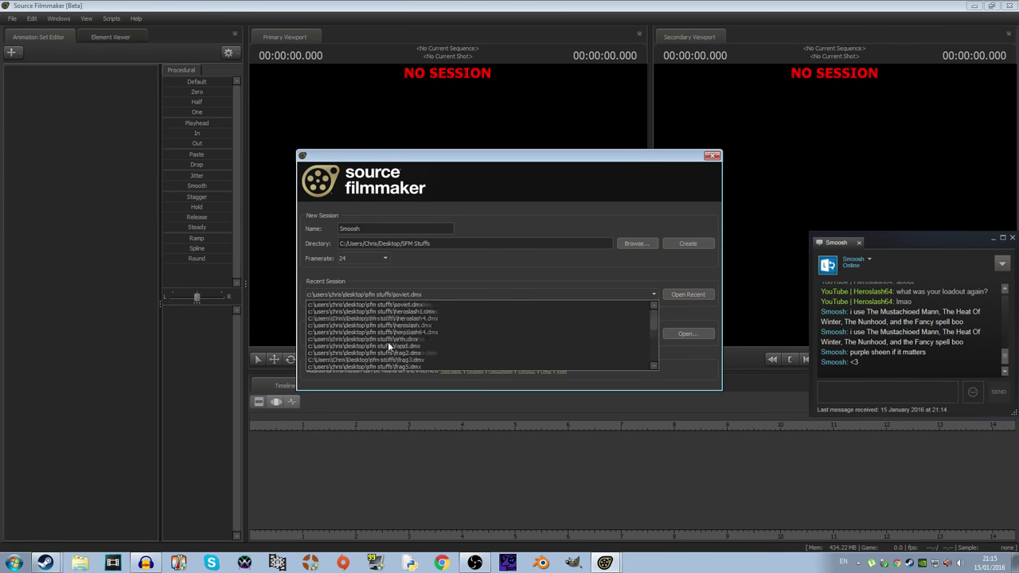
pyautogui.click(450, 277)
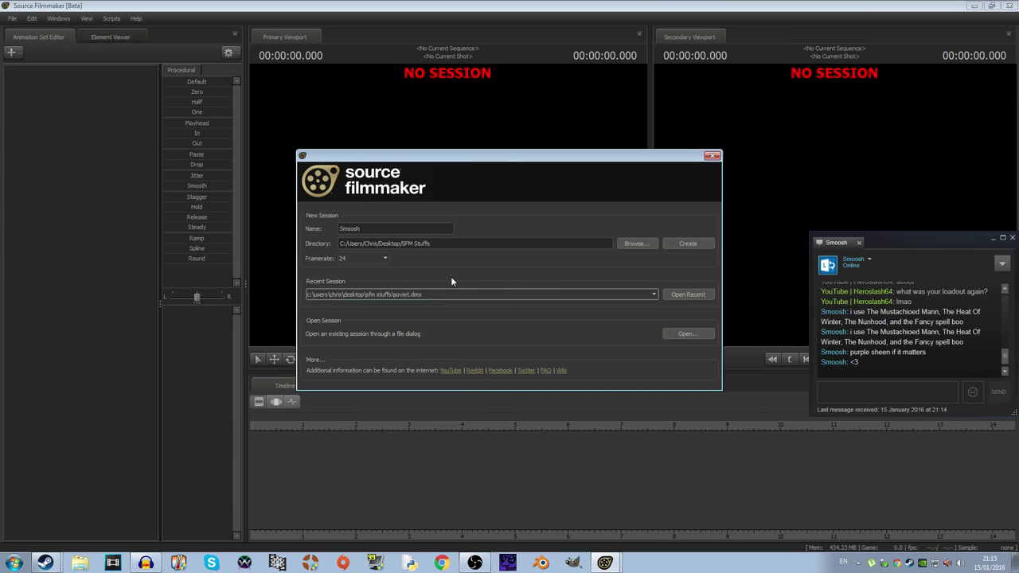
pyautogui.click(405, 294)
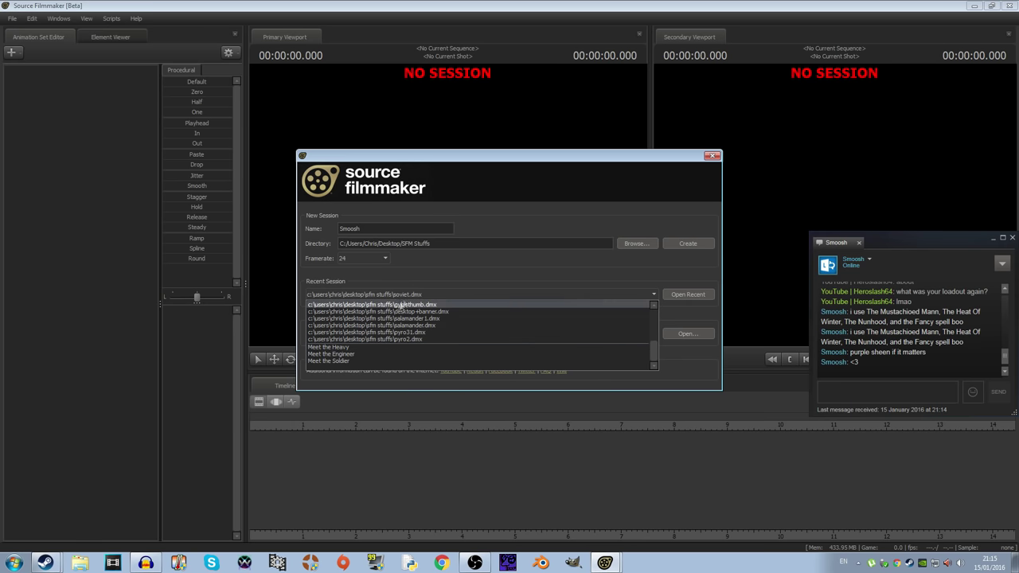
pyautogui.click(429, 262)
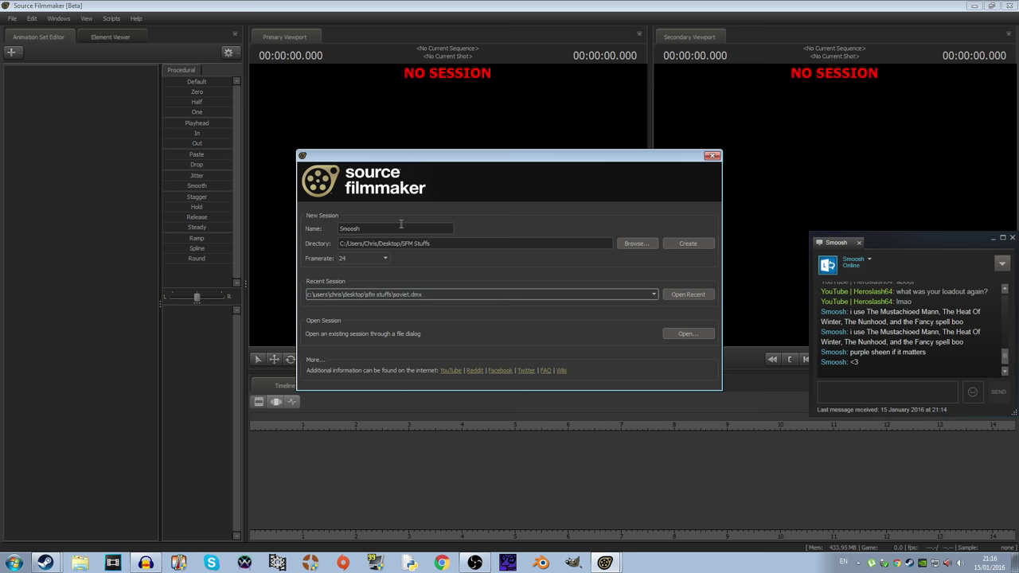
# Step: Create the Smoosh session at 24 fps and turn off ambient occlusion in the primary viewport's render settings
pyautogui.click(694, 245)
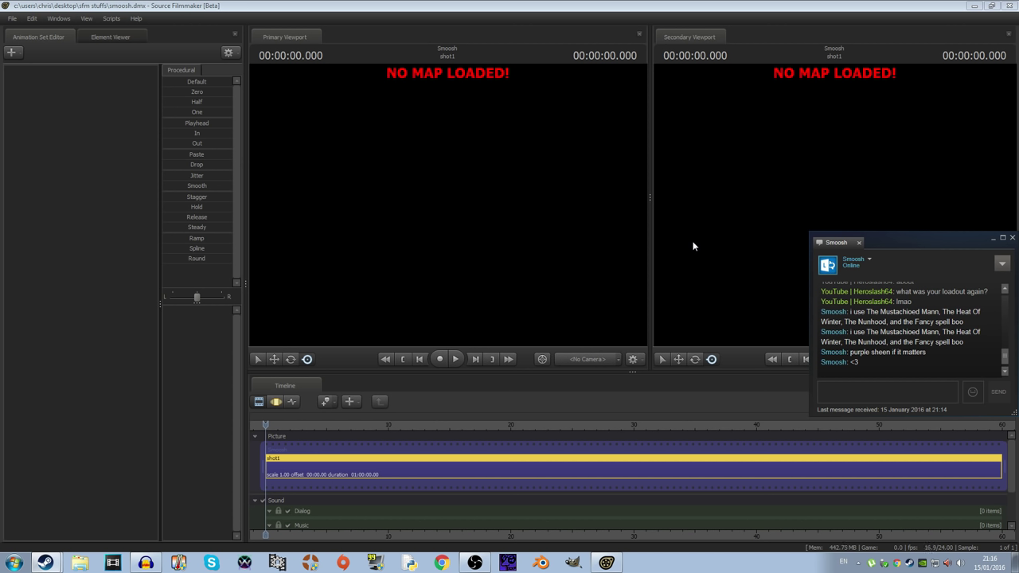
pyautogui.rightClick(442, 163)
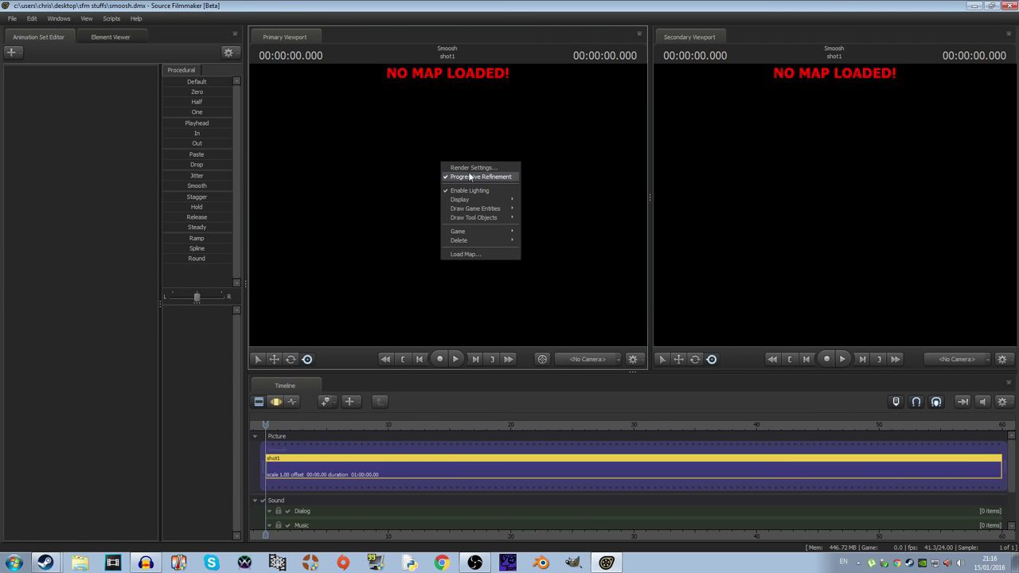
pyautogui.click(469, 169)
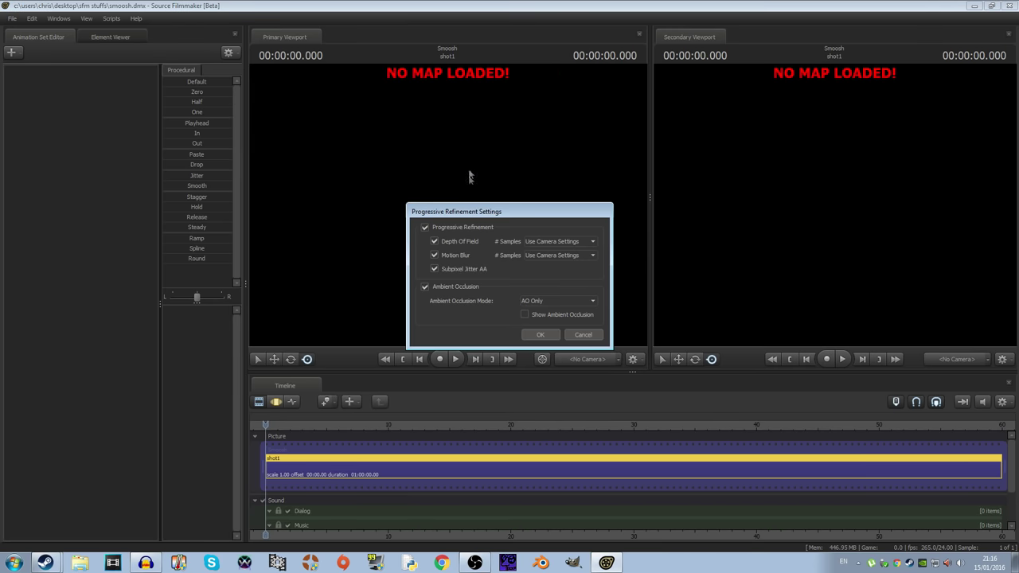
pyautogui.click(459, 287)
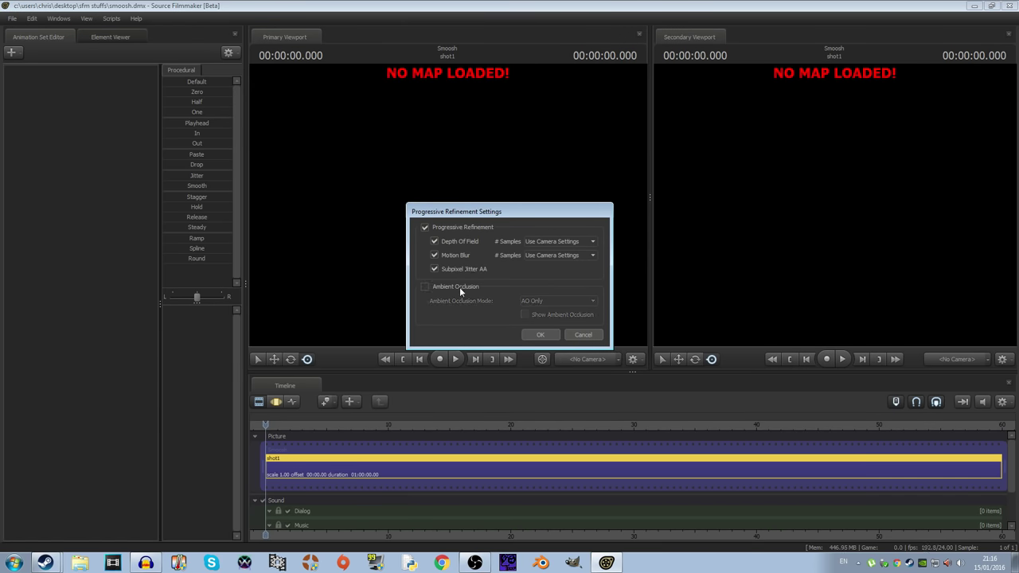
pyautogui.click(542, 335)
# Step: Start loading a map into the primary viewport, limiting the map files to the tf mod and filtering for "upw"
pyautogui.rightClick(438, 218)
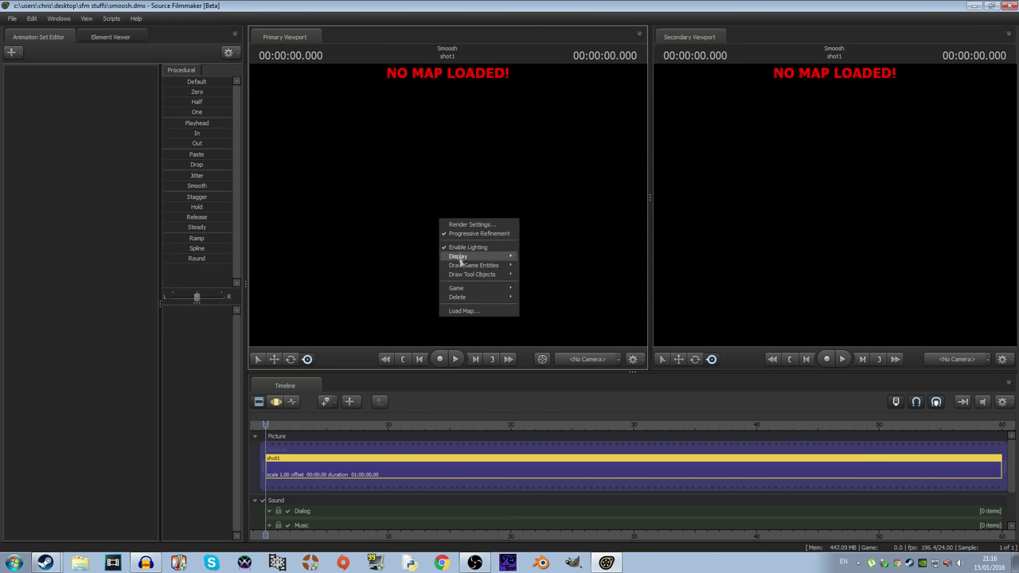
pyautogui.click(464, 311)
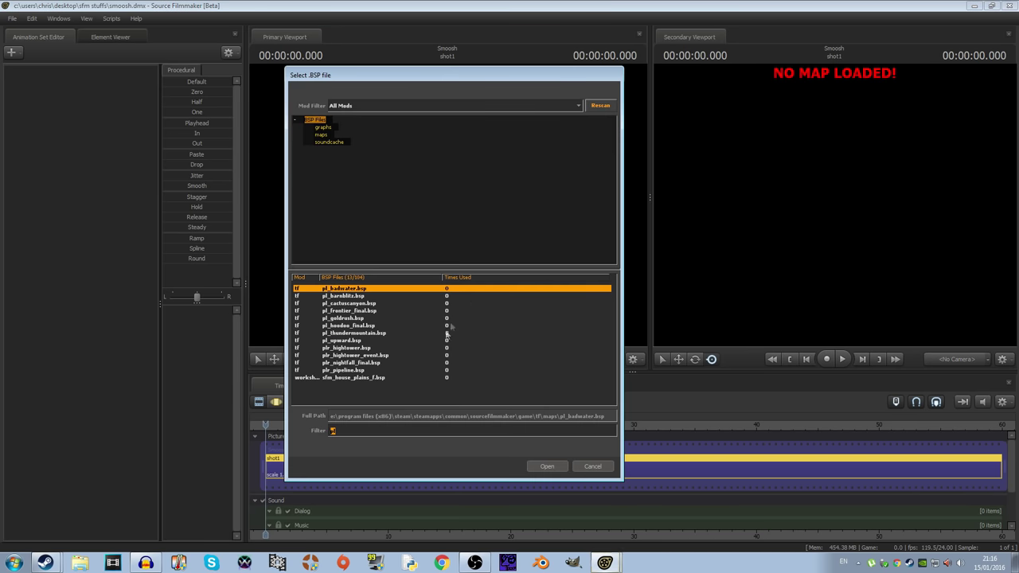
pyautogui.press('BackSpace')
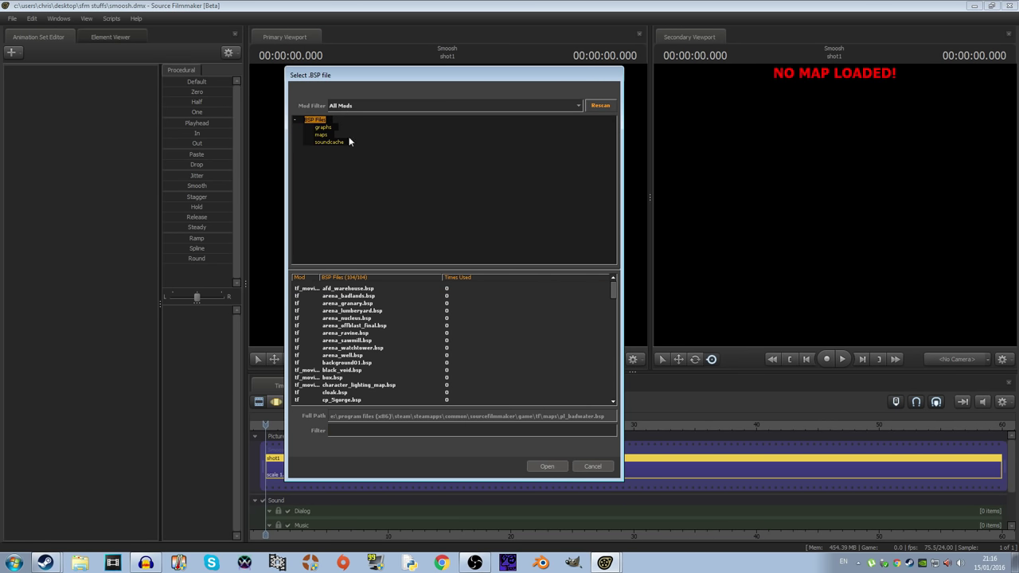
pyautogui.click(387, 107)
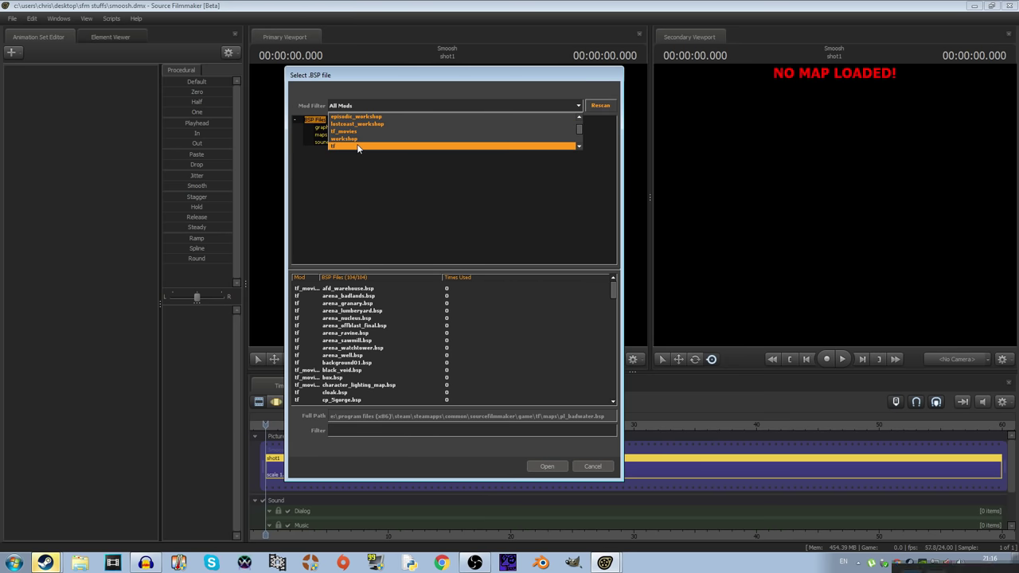
pyautogui.click(358, 146)
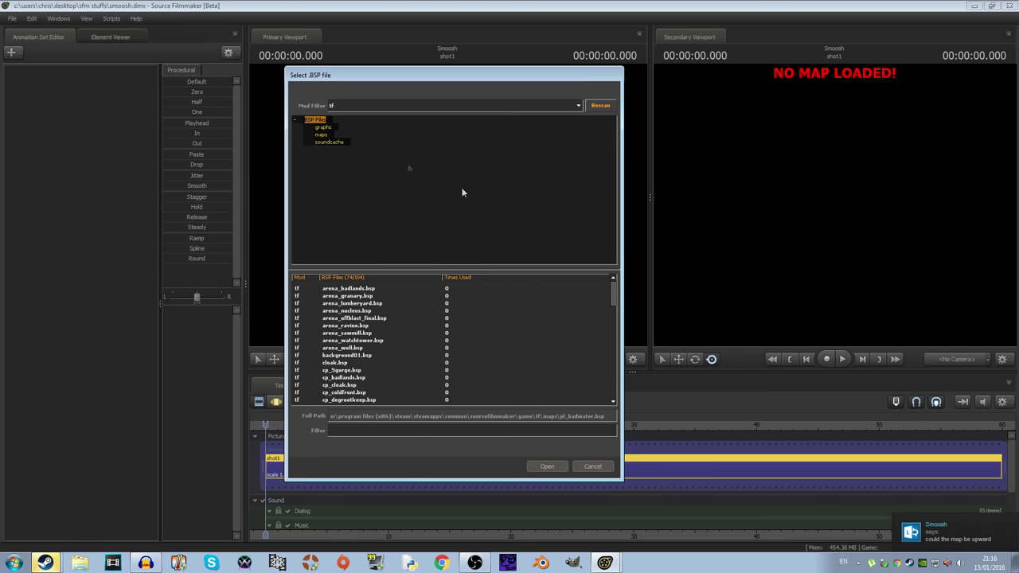
pyautogui.click(411, 434)
pyautogui.write('upw')
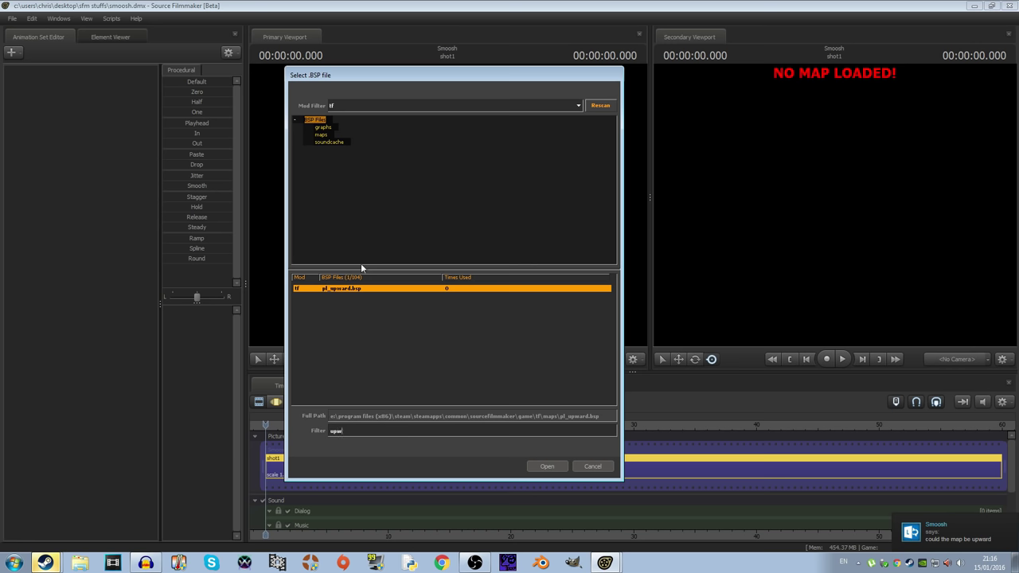
# Step: Search the map files for "suijin" in the tf mod and in the workshop mod
pyautogui.moveTo(365, 432); pyautogui.dragTo(320, 429)
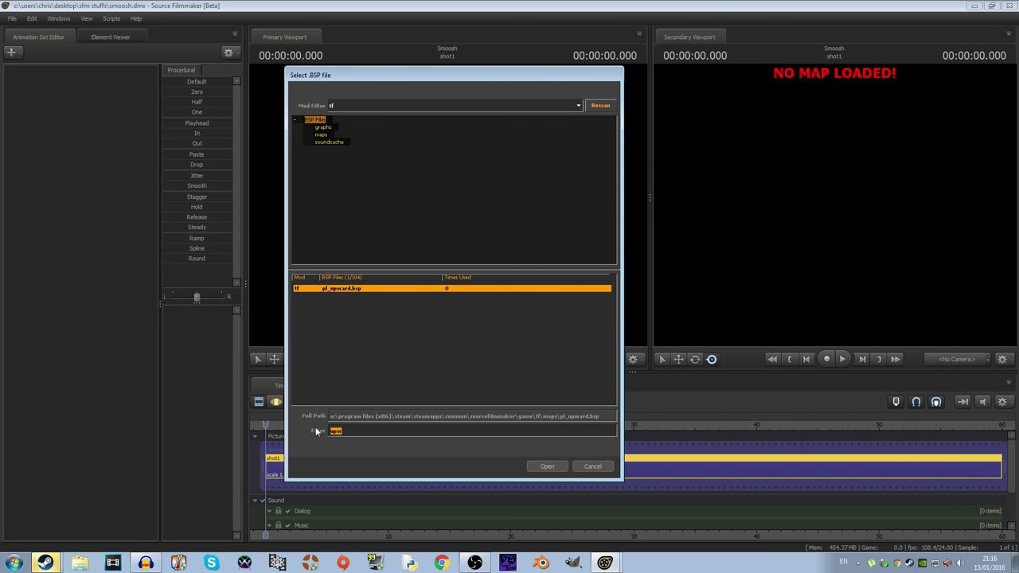
pyautogui.press('BackSpace')
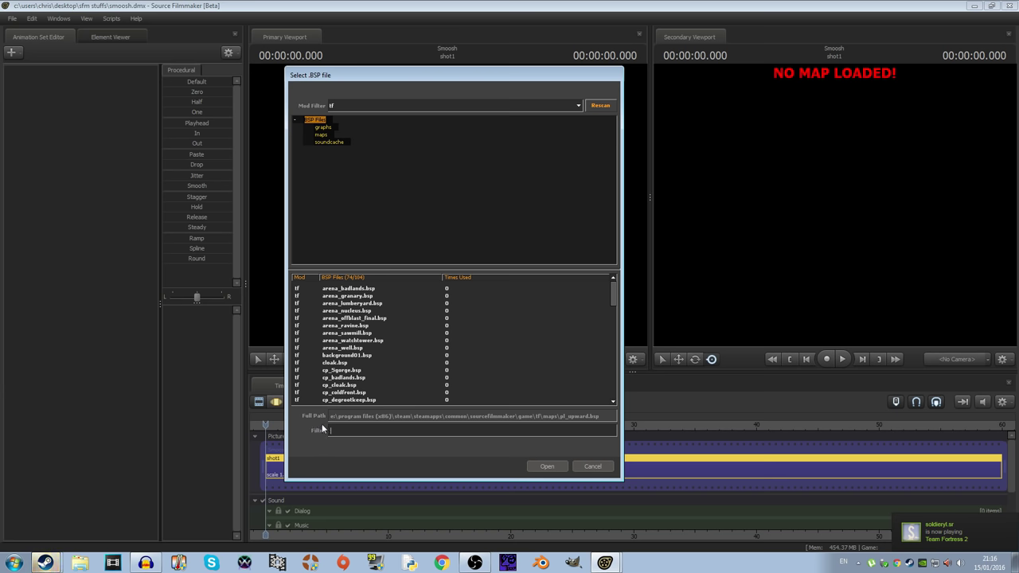
pyautogui.write('suiji')
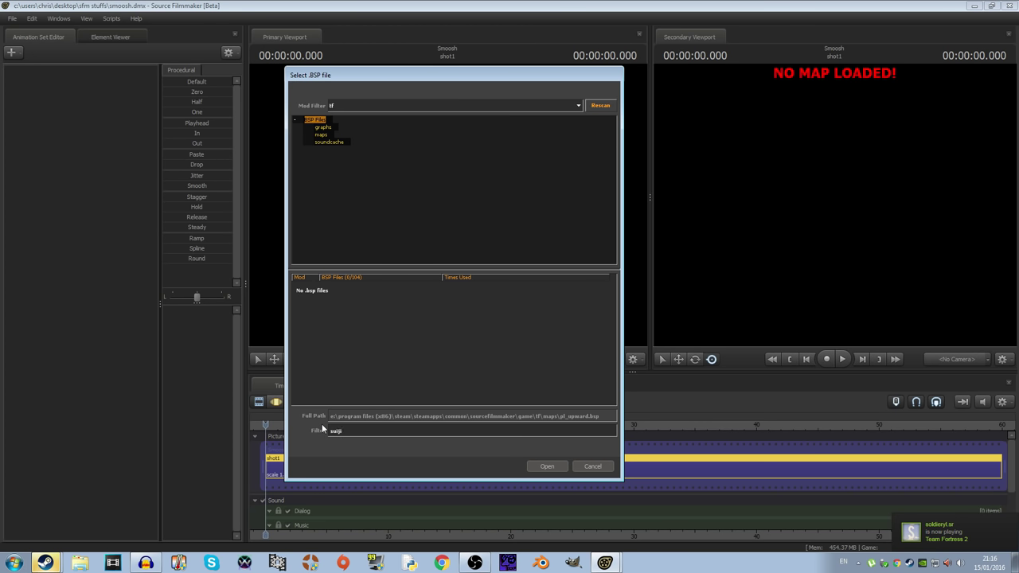
pyautogui.write('n')
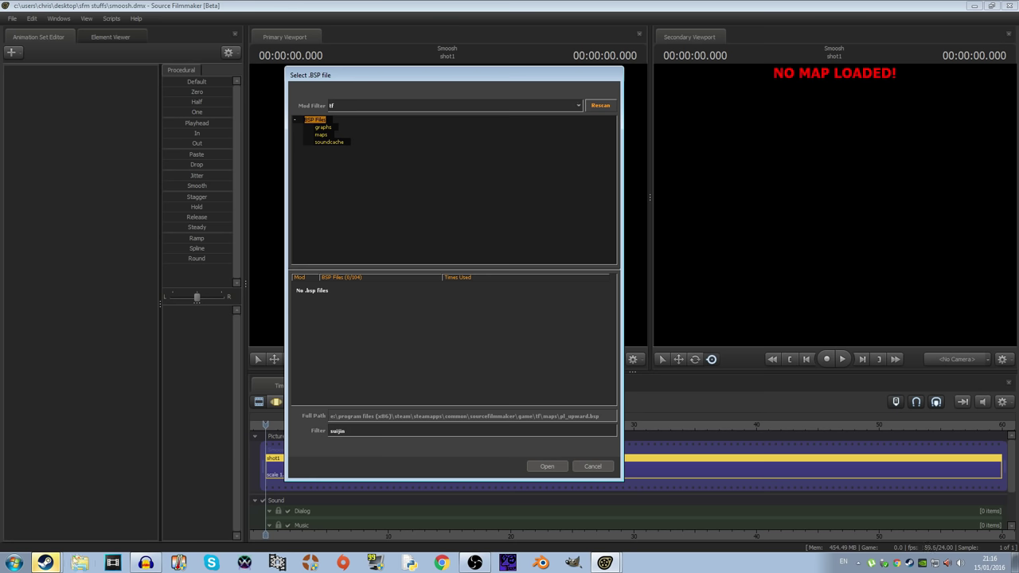
pyautogui.click(364, 105)
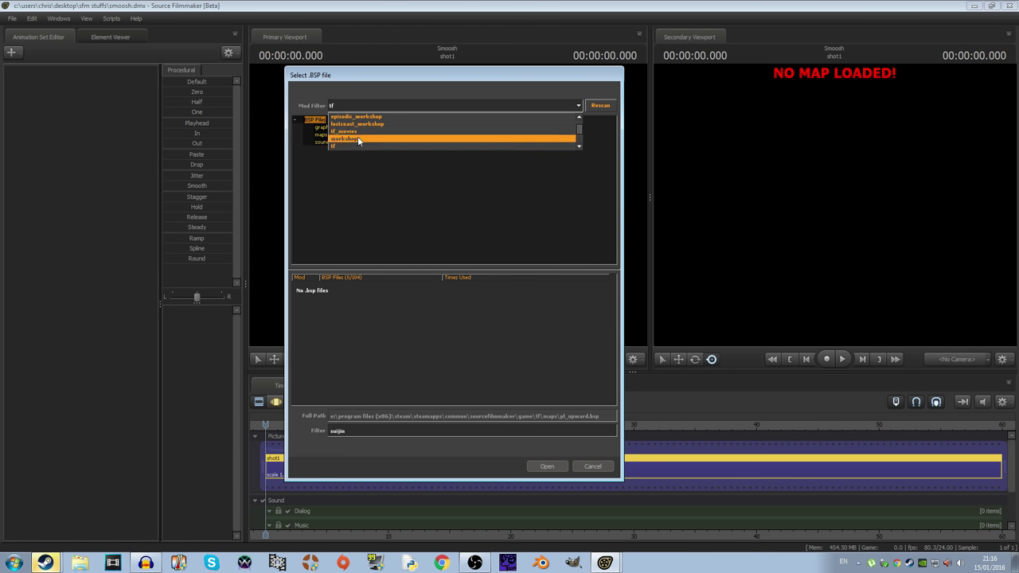
pyautogui.click(358, 138)
# Step: Limit the map files to the tf mod again, filter for "upward" and load pl_upward.bsp
pyautogui.click(353, 105)
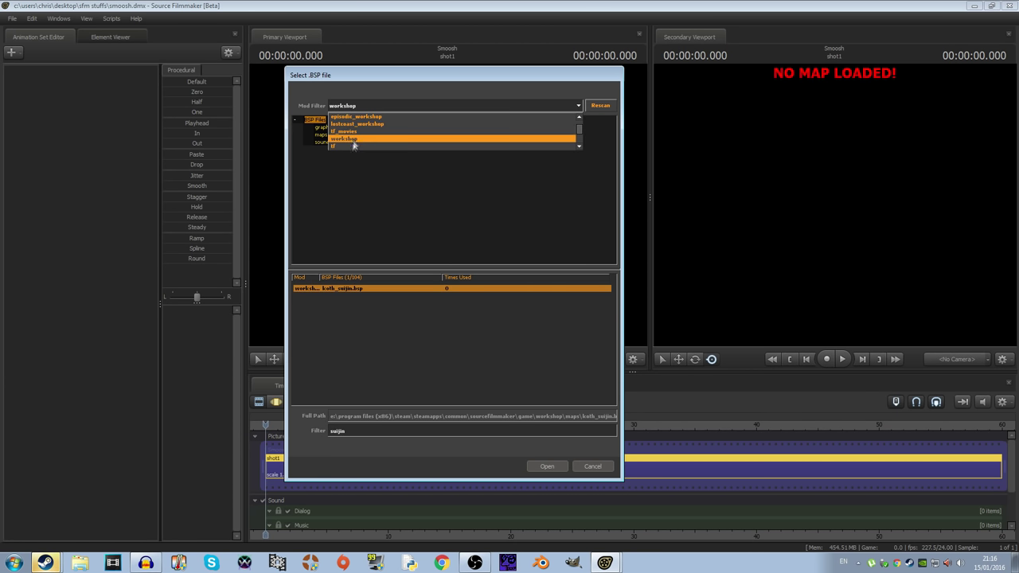
pyautogui.click(350, 144)
pyautogui.doubleClick(371, 430)
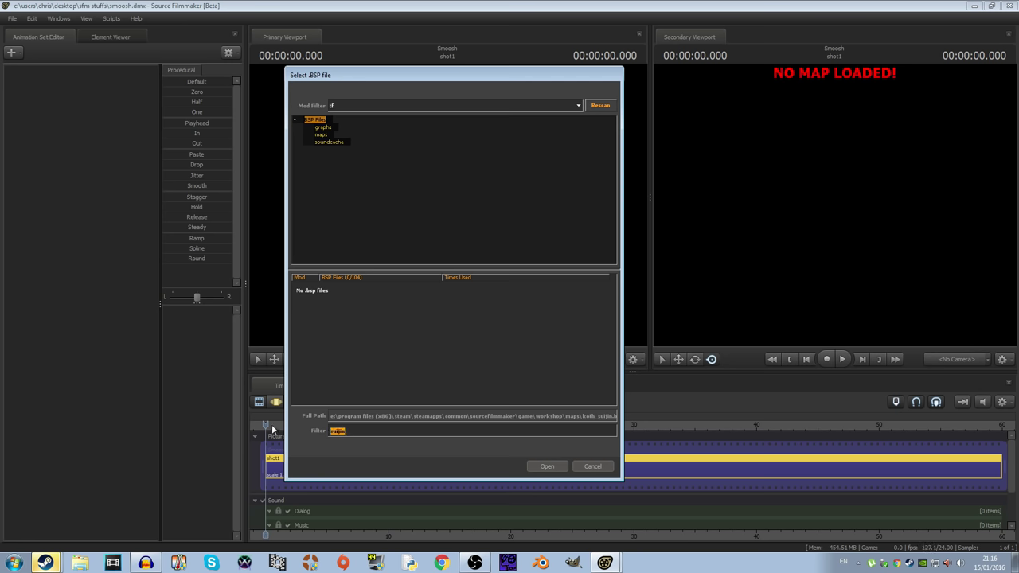
pyautogui.write('upward')
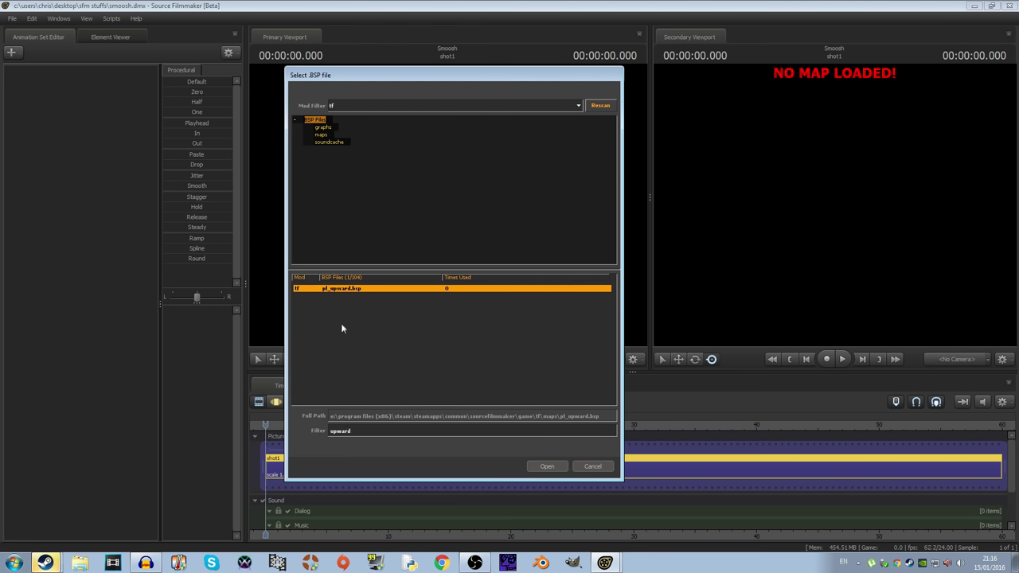
pyautogui.doubleClick(339, 290)
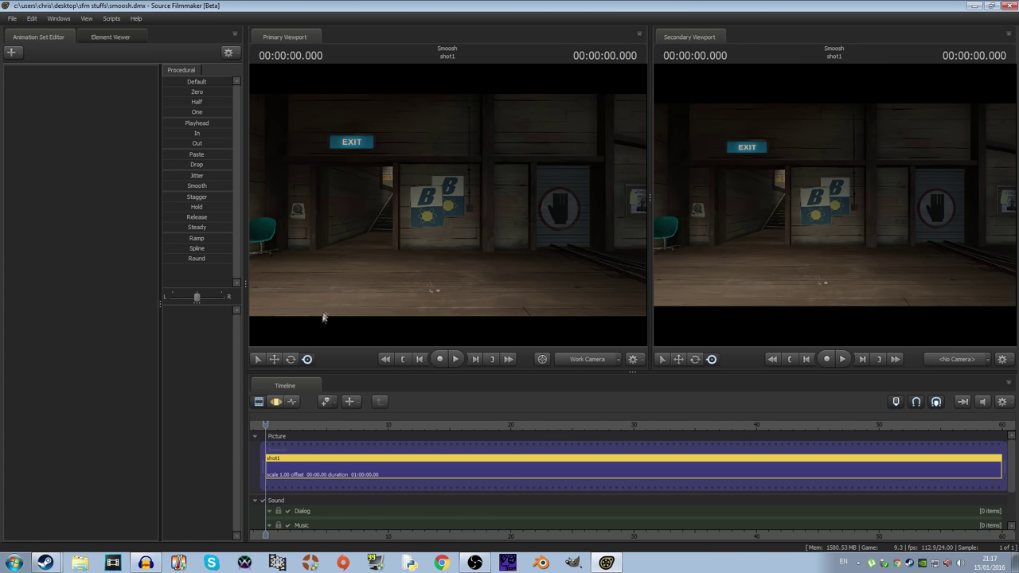
# Step: Switch the timeline to the Motion Editor and fly the work camera outside to face the raised wooden platform
pyautogui.click(276, 402)
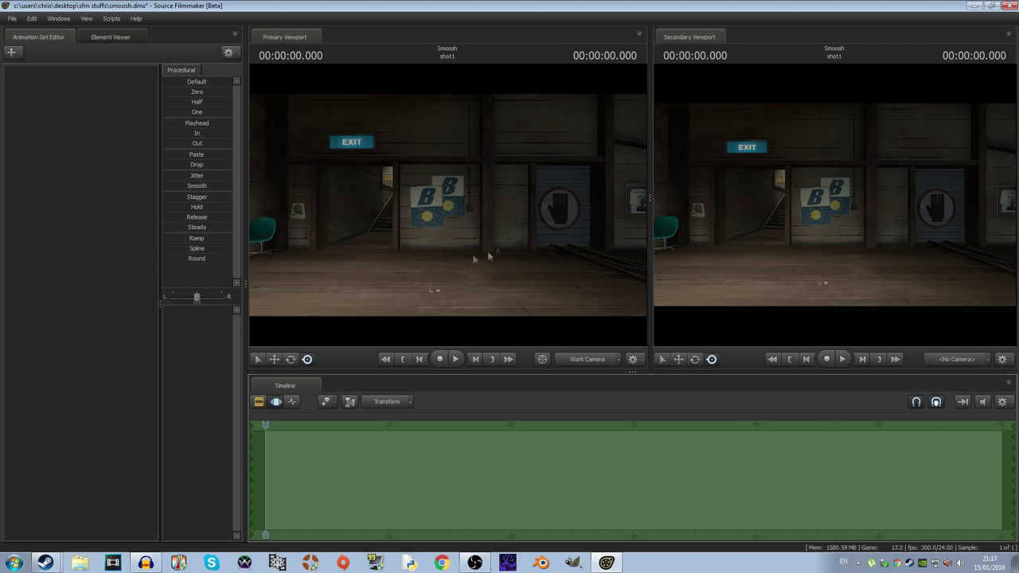
pyautogui.click(434, 193)
pyautogui.moveTo(434, 193)
pyautogui.mouseDown()
pyautogui.moveTo(510, 209)
pyautogui.moveTo(353, 206)
pyautogui.moveTo(466, 184)
pyautogui.moveTo(515, 208)
pyautogui.moveTo(467, 150)
pyautogui.moveTo(519, 176)
pyautogui.moveTo(512, 165)
pyautogui.moveTo(605, 183)
pyautogui.moveTo(592, 165)
pyautogui.moveTo(598, 180)
pyautogui.moveTo(452, 193)
pyautogui.moveTo(448, 203)
pyautogui.mouseUp()
pyautogui.press('w')
pyautogui.press('w')
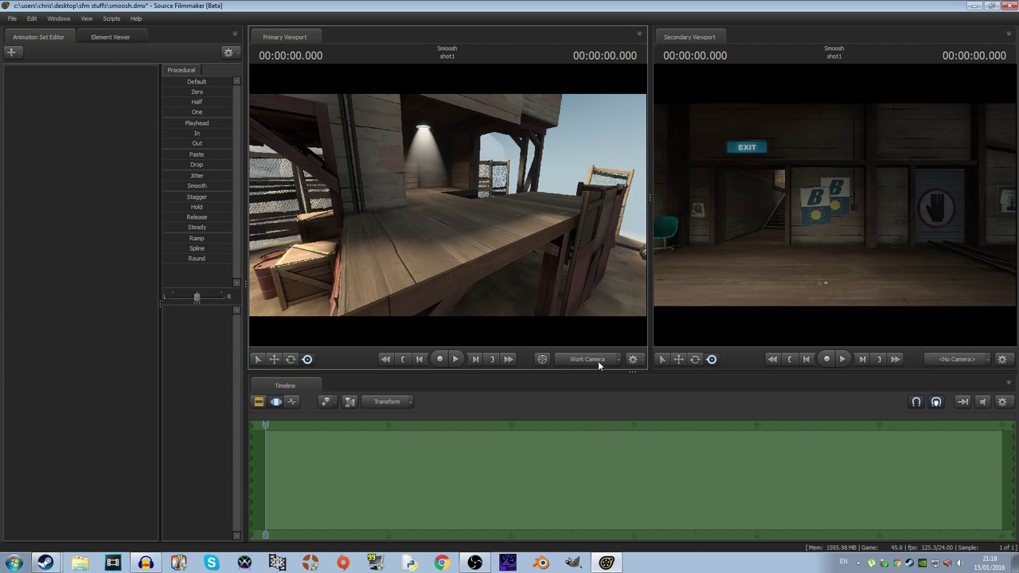
# Step: Create a new scene camera from the primary viewport's current view of the wooden platform
pyautogui.click(620, 360)
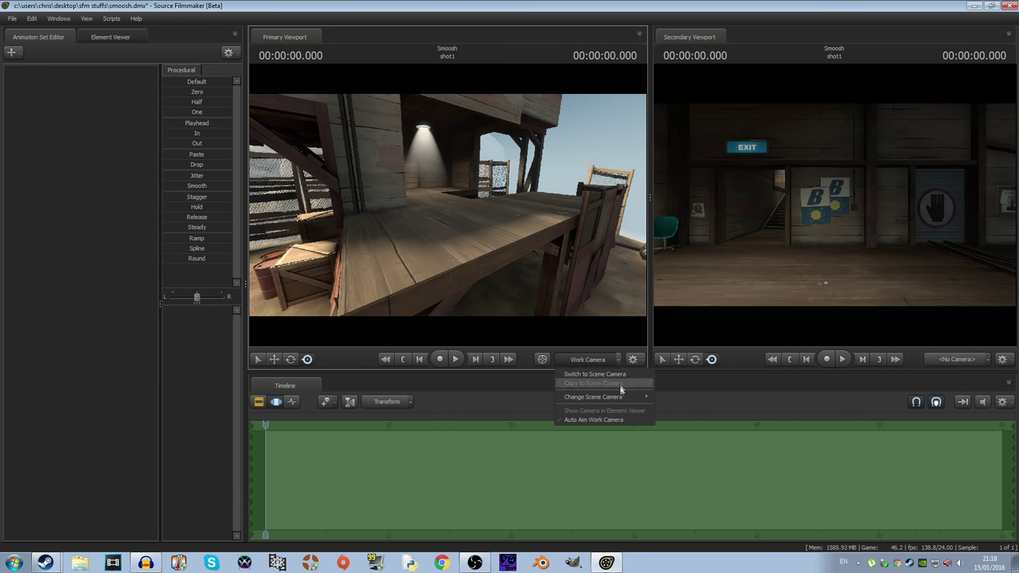
pyautogui.moveTo(621, 396)
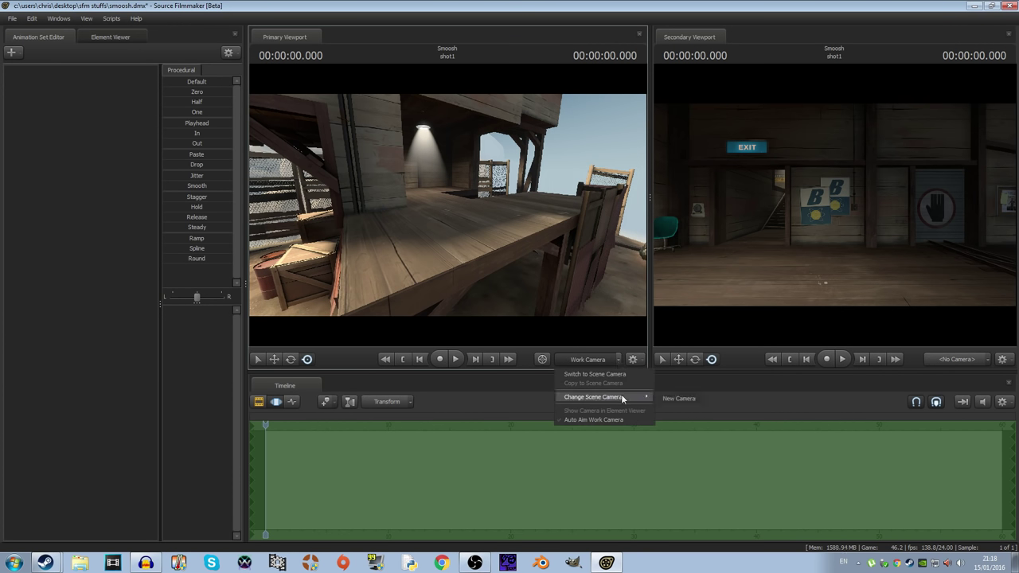
pyautogui.click(669, 399)
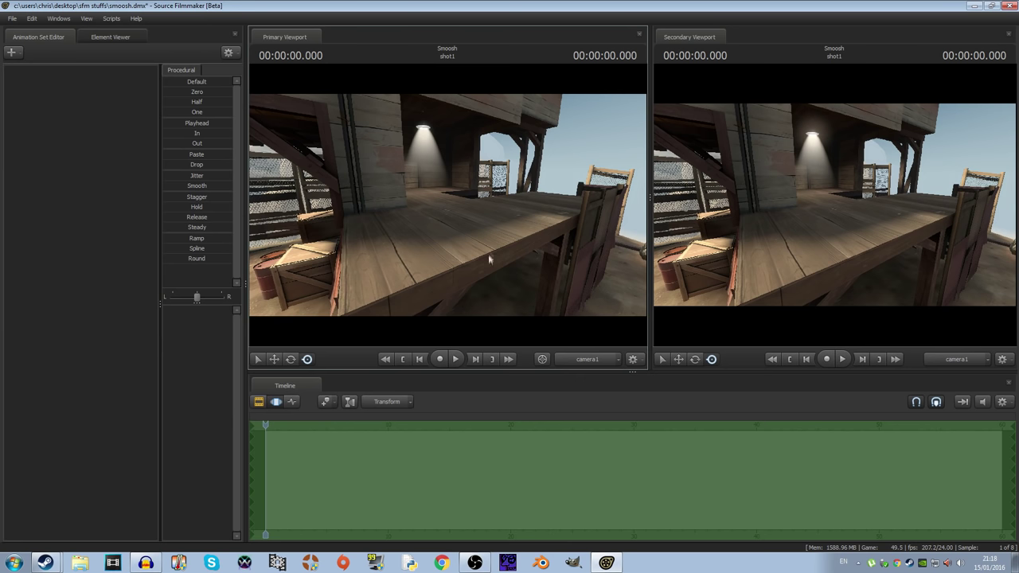
# Step: Switch the secondary viewport to the work camera and move it back and sideways to show the scene camera's frustum
pyautogui.click(944, 358)
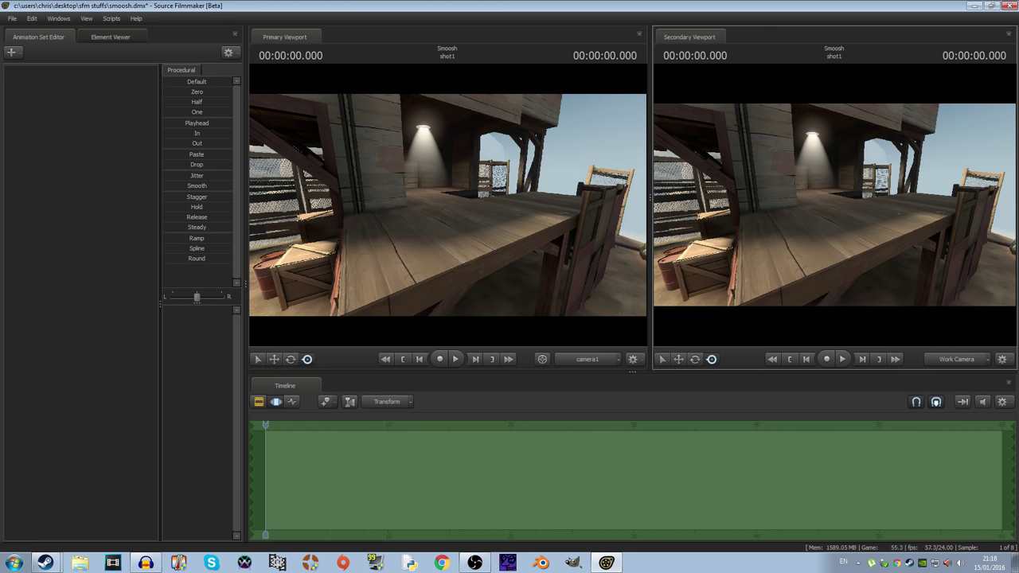
pyautogui.press('s')
pyautogui.press('d')
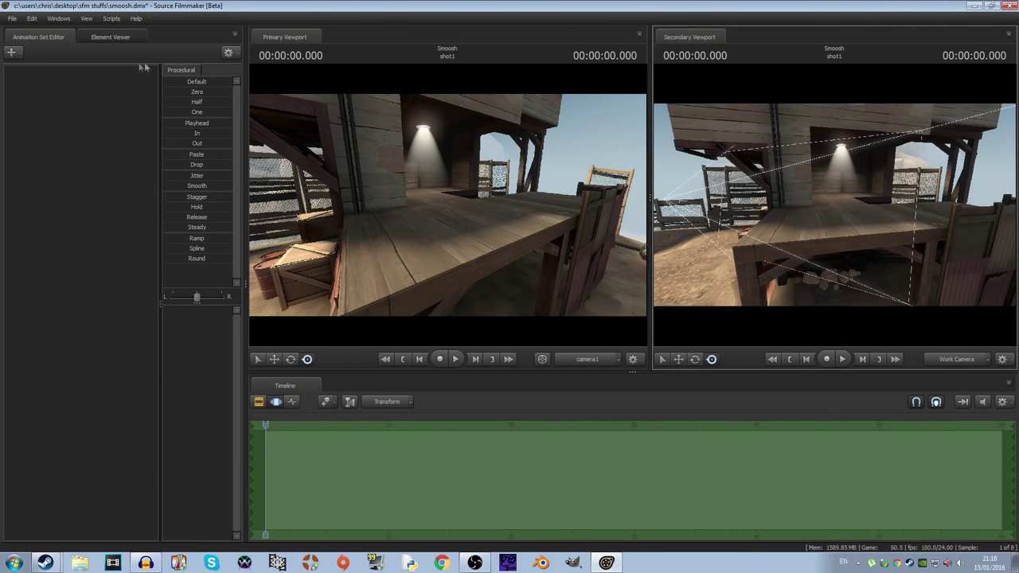
# Step: Create an animation set for a new model, filtering for "medic" and loading player\hwm\medic.mdl, and select it
pyautogui.click(14, 54)
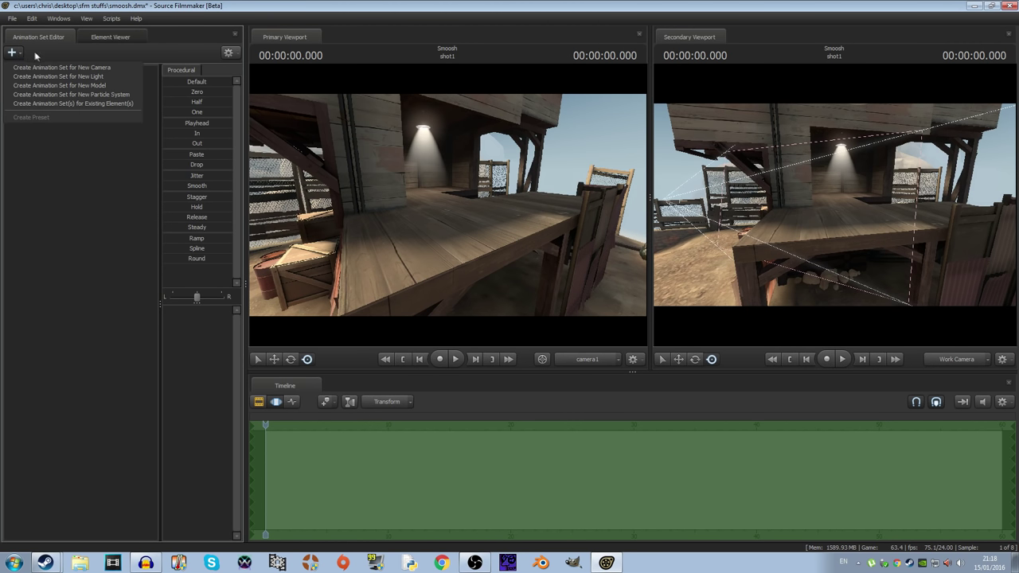
pyautogui.click(116, 84)
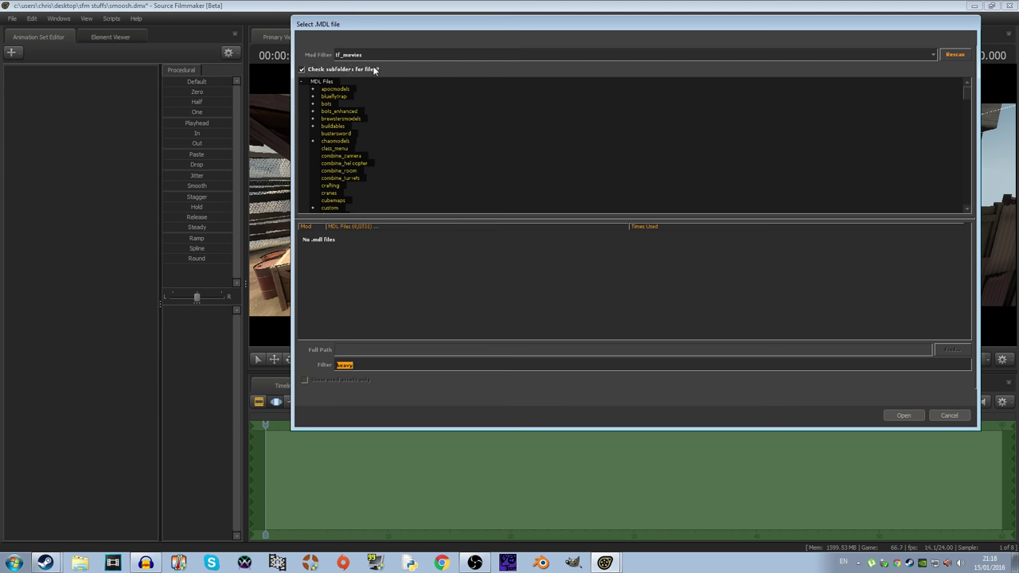
pyautogui.press('BackSpace')
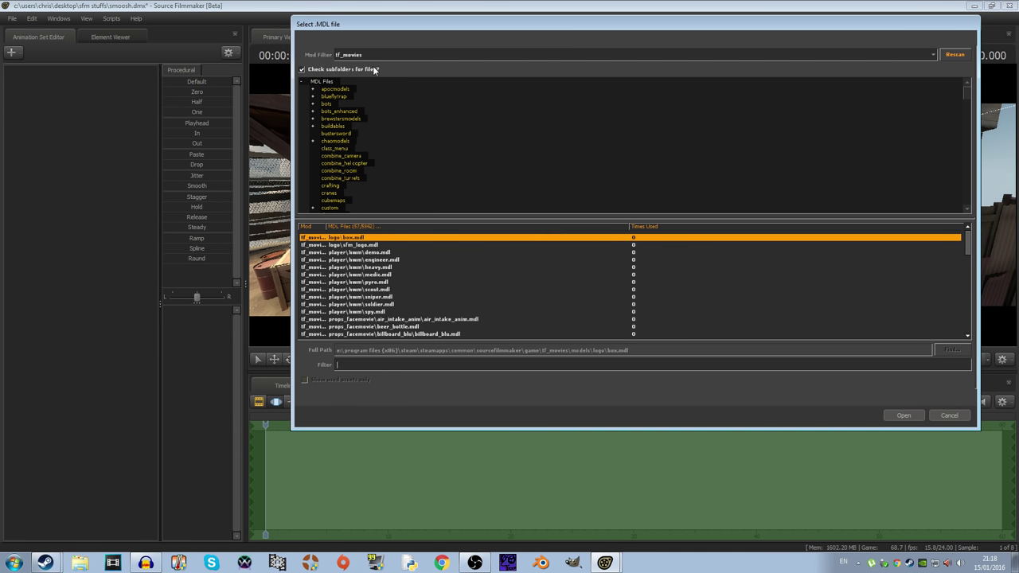
pyautogui.write('medic')
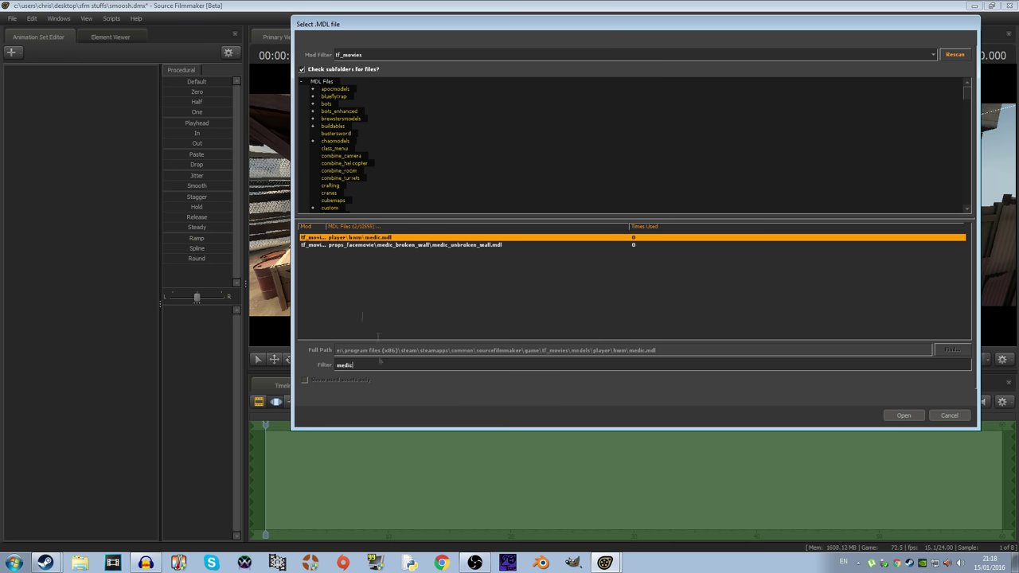
pyautogui.doubleClick(401, 237)
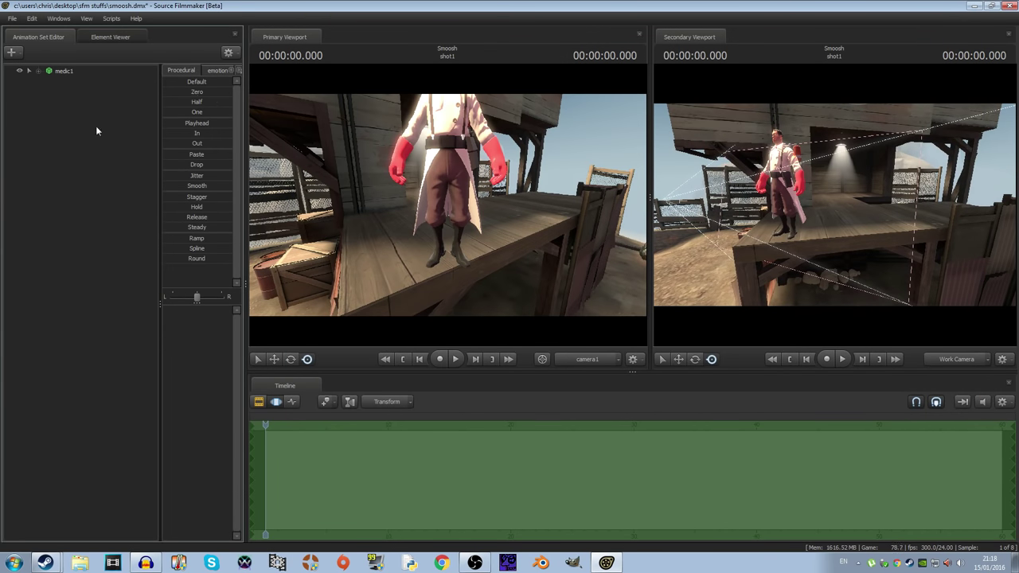
pyautogui.click(68, 71)
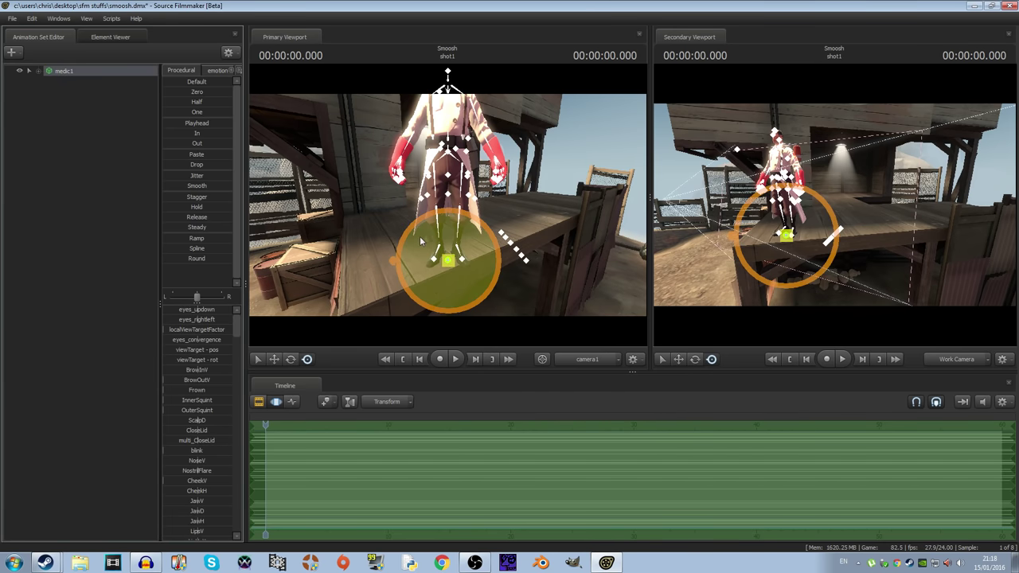
pyautogui.moveTo(419, 235); pyautogui.dragTo(470, 264)
pyautogui.hotkey('ctrl', 'z')
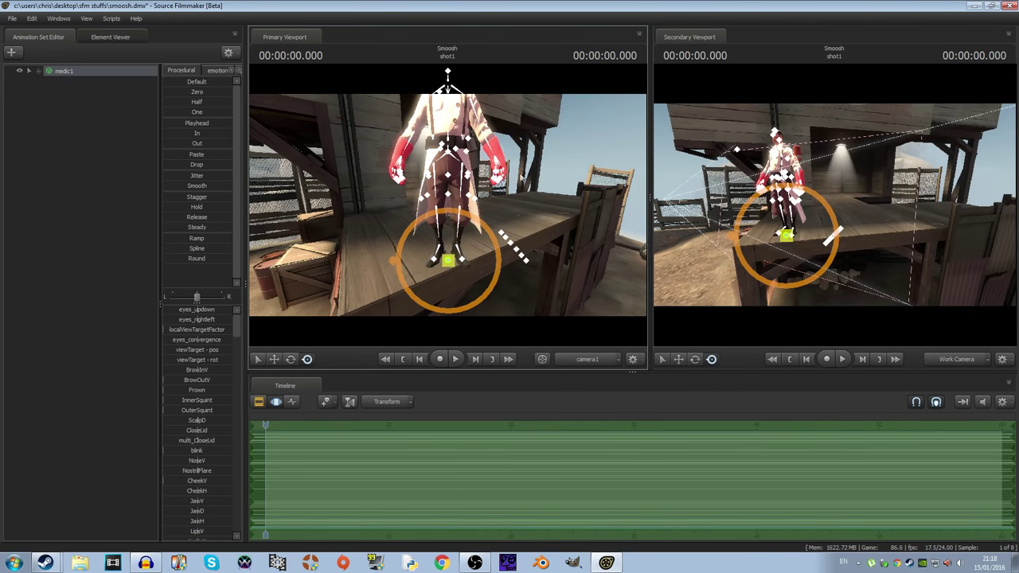
pyautogui.moveTo(425, 217); pyautogui.dragTo(362, 269)
pyautogui.hotkey('ctrl', 'z')
# Step: Rotate the medic slightly and move it back on the wooden platform so it fits in the scene camera's frame
pyautogui.click(288, 360)
pyautogui.moveTo(444, 288); pyautogui.dragTo(455, 294)
pyautogui.click(274, 359)
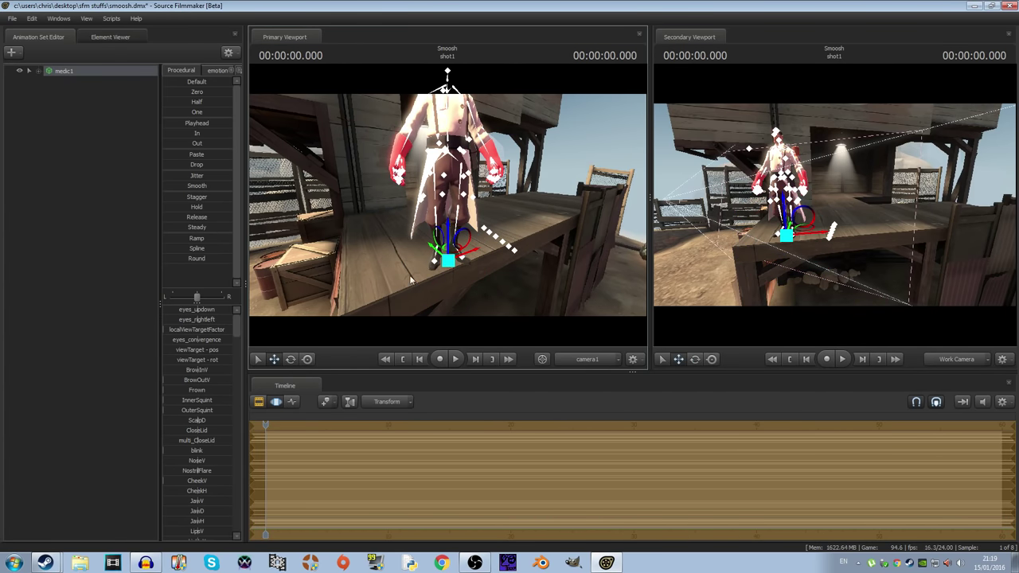
pyautogui.moveTo(443, 253); pyautogui.dragTo(414, 231)
pyautogui.moveTo(413, 194); pyautogui.dragTo(413, 205)
pyautogui.moveTo(432, 238); pyautogui.dragTo(438, 237)
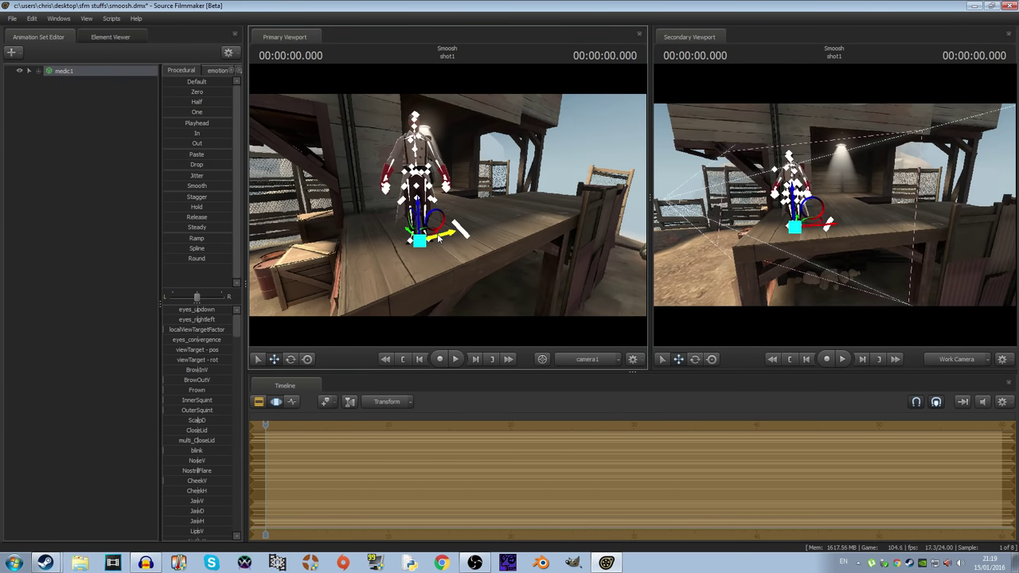
pyautogui.moveTo(802, 216)
pyautogui.mouseDown()
pyautogui.moveTo(800, 188)
pyautogui.moveTo(806, 214)
pyautogui.mouseUp()
pyautogui.press('w')
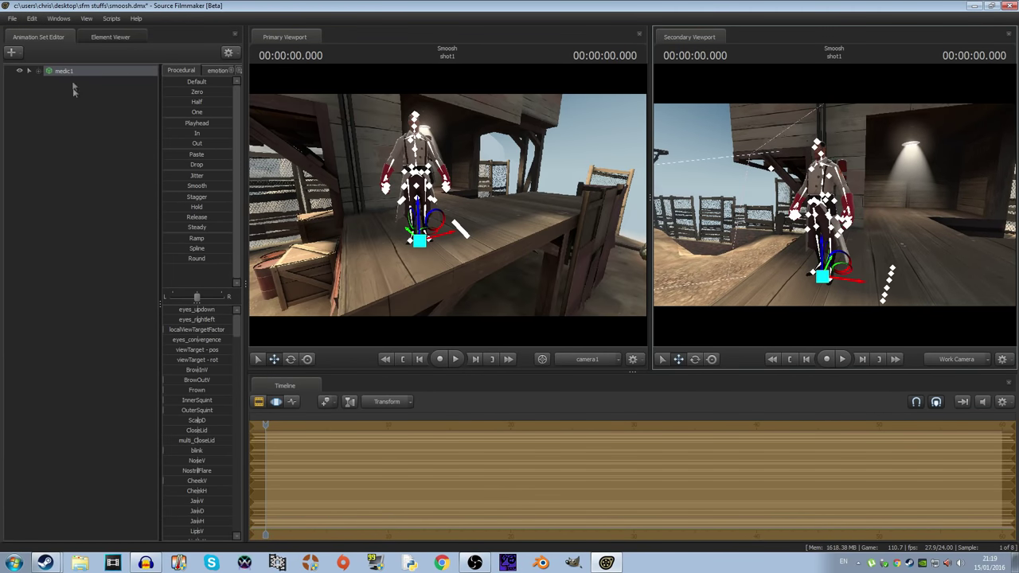
pyautogui.rightClick(74, 70)
pyautogui.moveTo(116, 162)
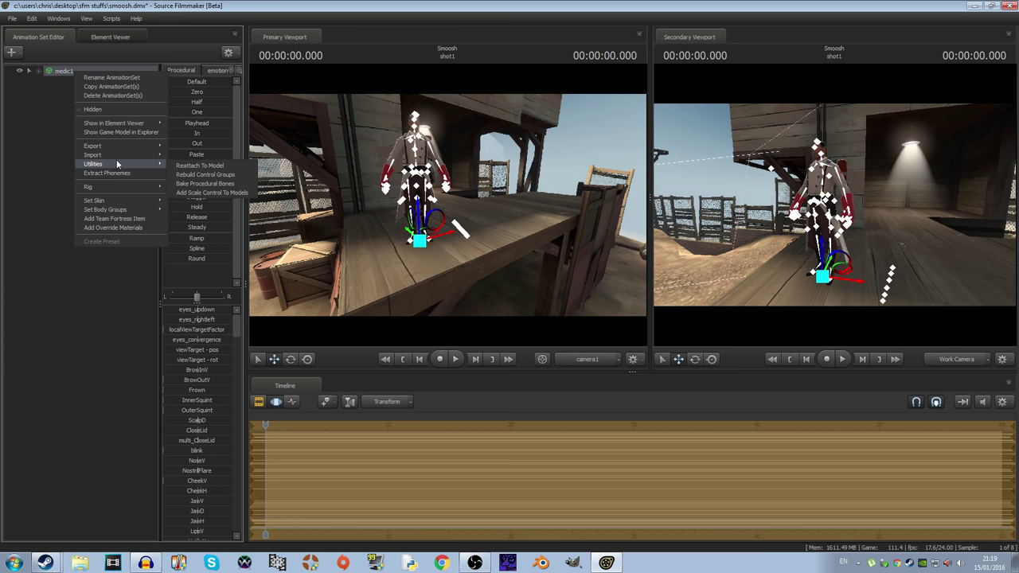
pyautogui.click(54, 101)
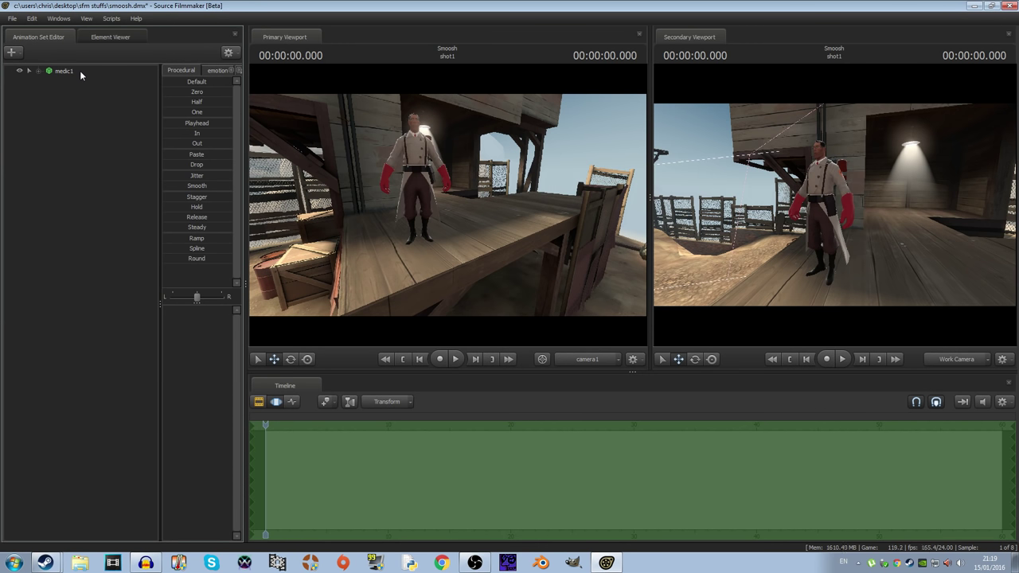
# Step: Start a sequence import for the medic1 animation set
pyautogui.rightClick(70, 71)
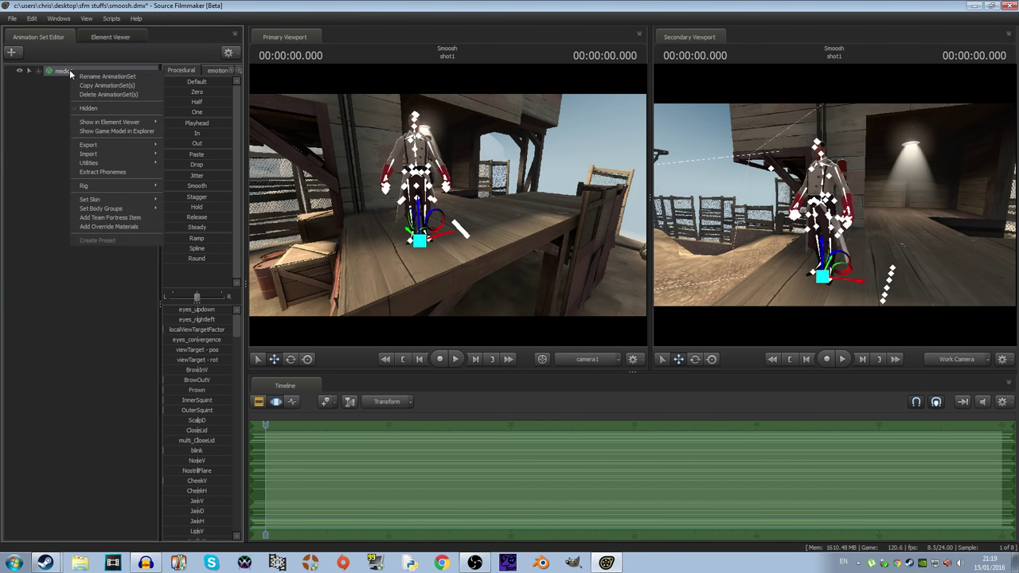
pyautogui.moveTo(109, 151)
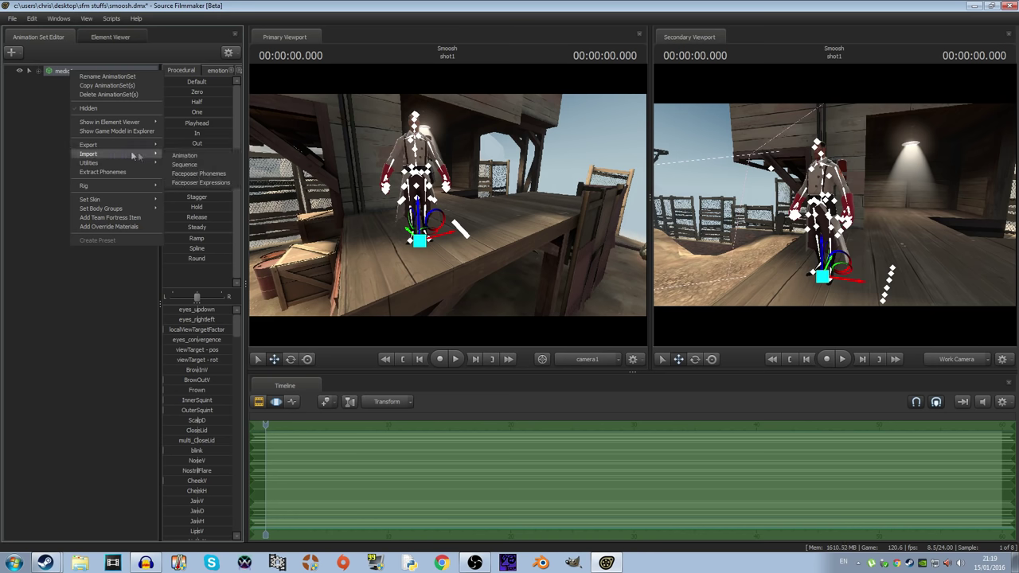
pyautogui.click(196, 165)
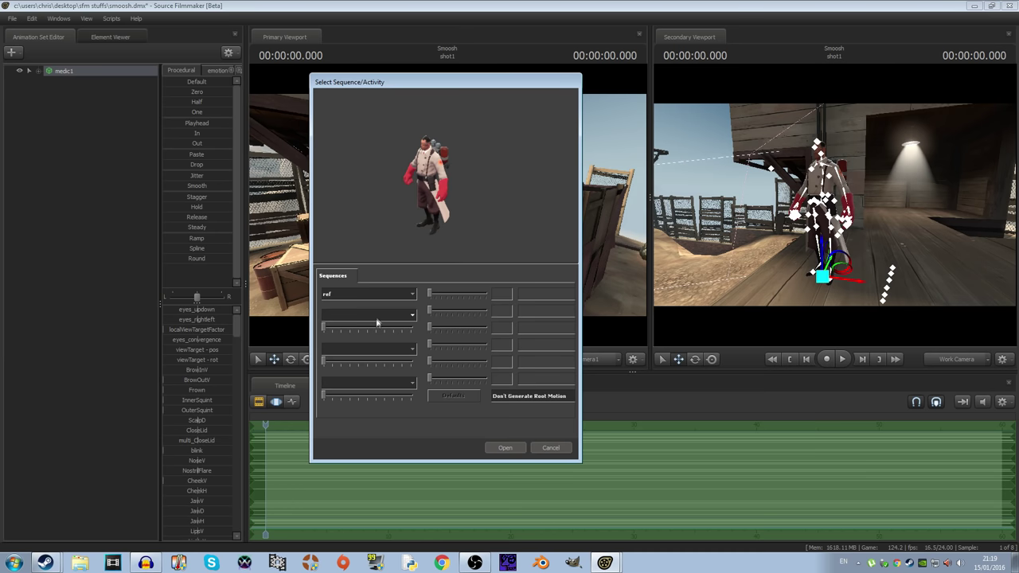
# Step: Browse the sequence list to the taunts and preview taunt01 on the medic
pyautogui.click(390, 295)
pyautogui.moveTo(413, 346); pyautogui.dragTo(413, 326)
pyautogui.click(371, 305)
pyautogui.click(371, 296)
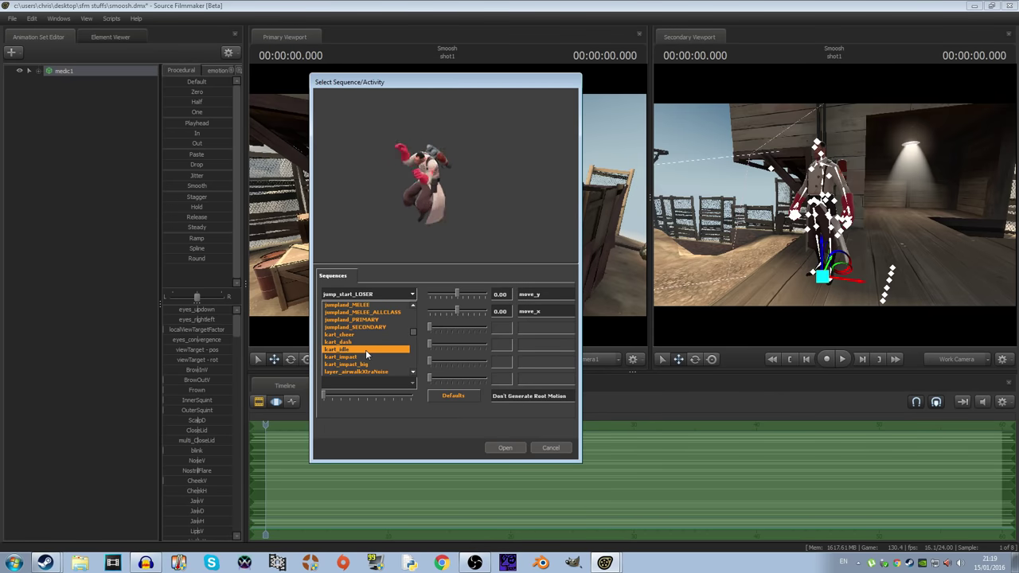
pyautogui.scroll(-5, 358, 334)
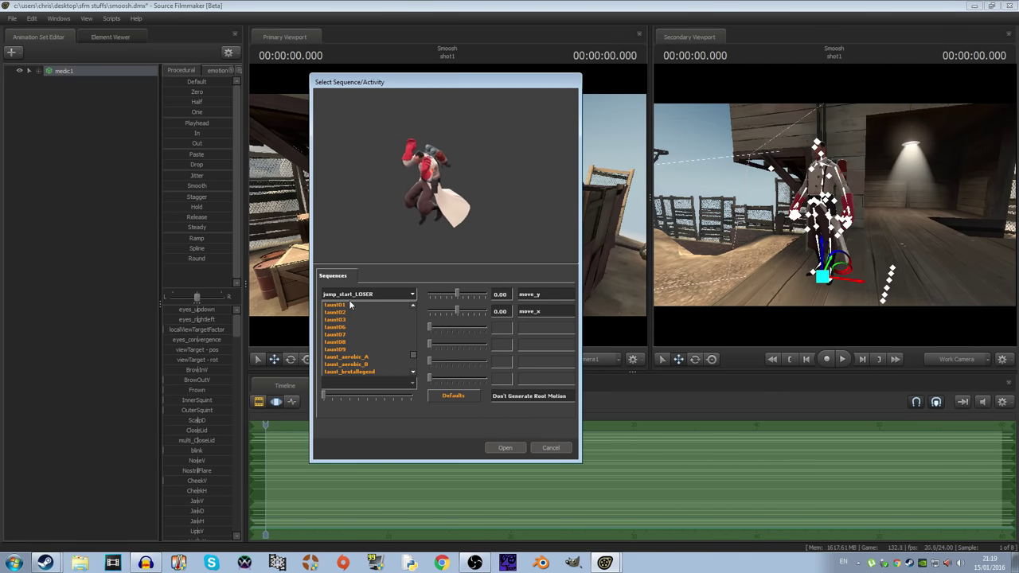
pyautogui.click(349, 298)
pyautogui.click(349, 295)
pyautogui.press('t')
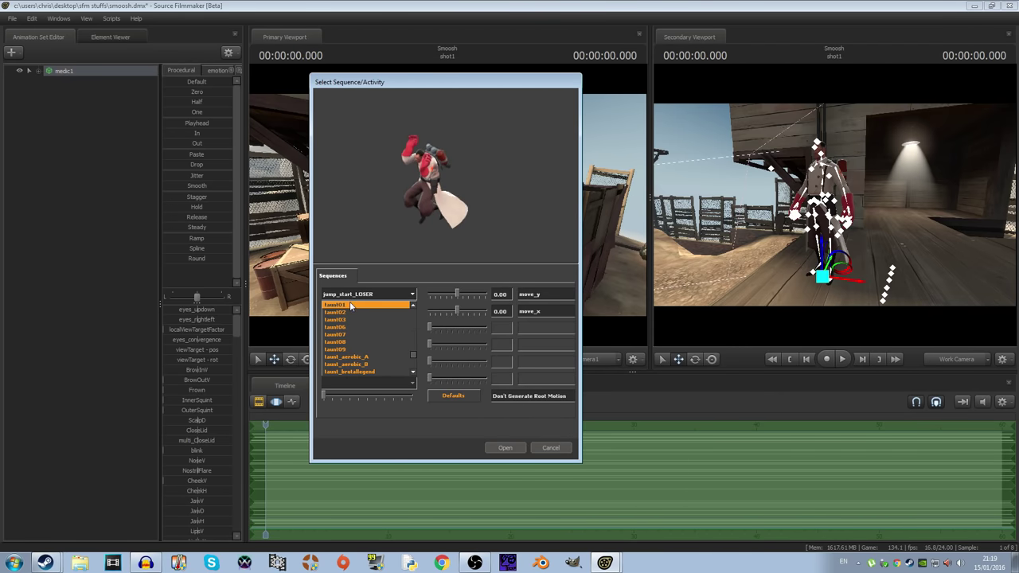
pyautogui.click(349, 303)
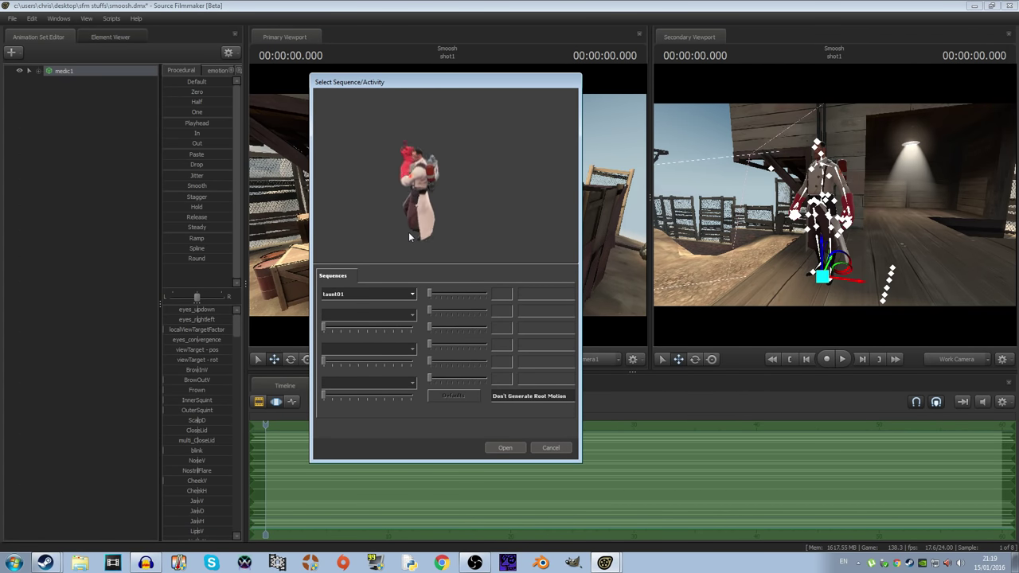
# Step: Step back and forth through the taunt01 to taunt08 sequences to compare their poses
pyautogui.press('Down')
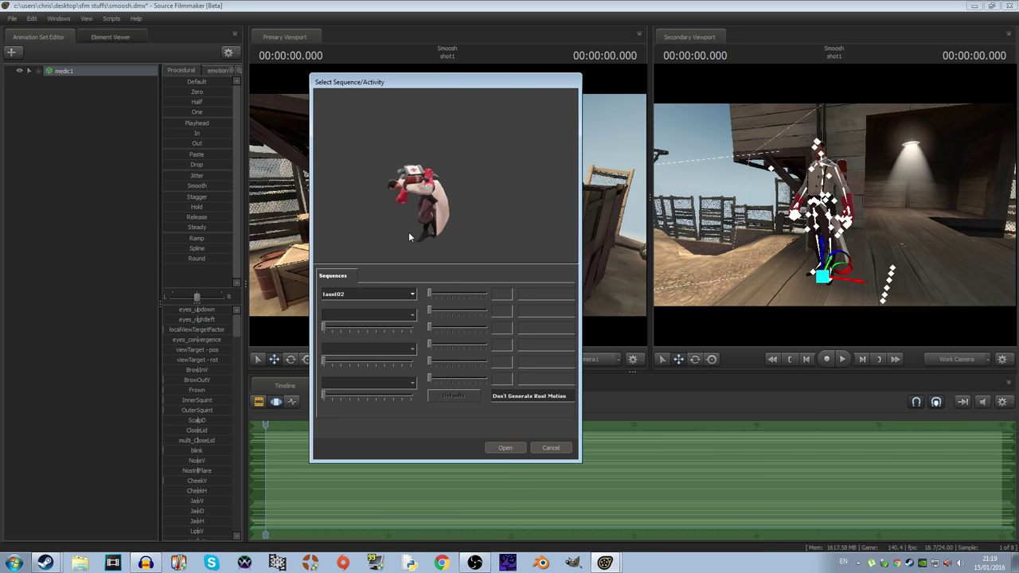
pyautogui.press('Down')
pyautogui.press('Down')
pyautogui.press('Down')
pyautogui.press('Down')
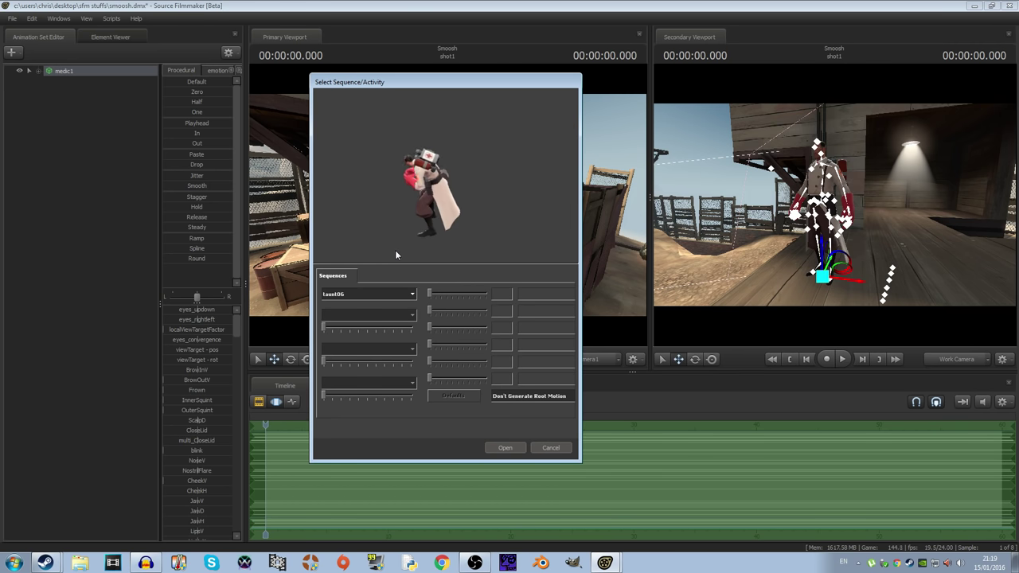
pyautogui.press('Down')
pyautogui.press('Down')
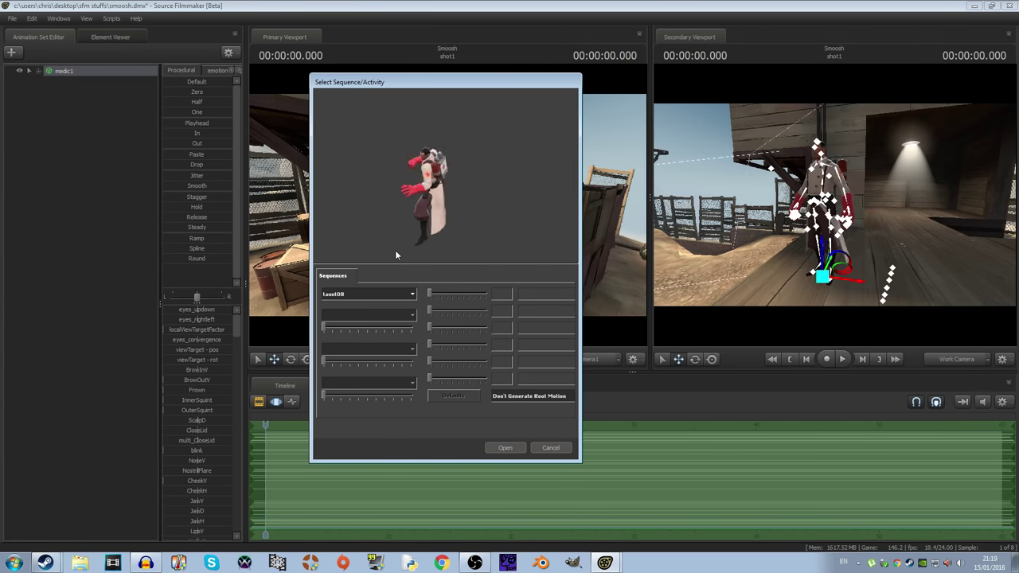
pyautogui.press('Up')
pyautogui.press('Up')
pyautogui.press('Up')
pyautogui.press('Up')
pyautogui.press('Up')
pyautogui.press('Up')
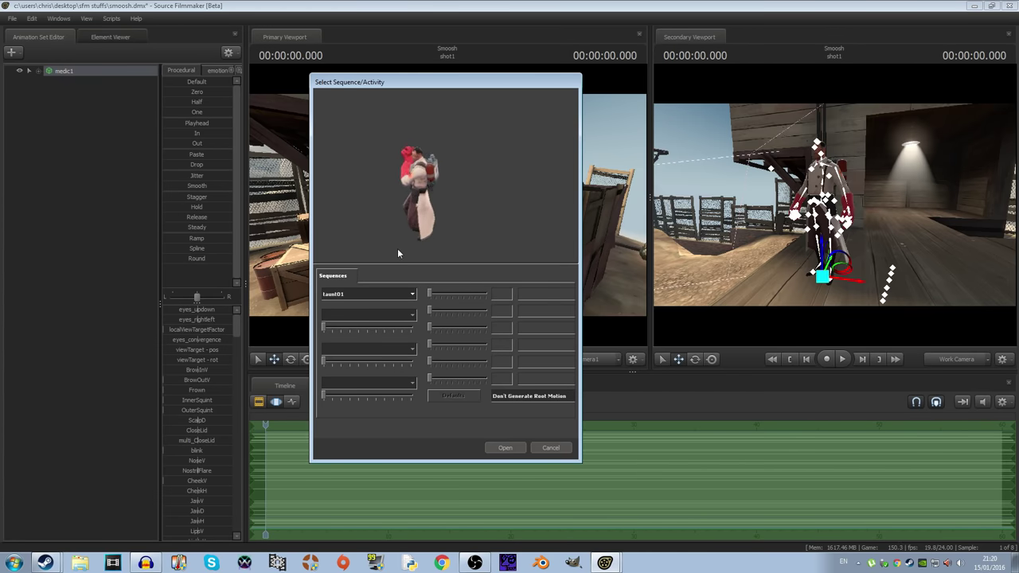
pyautogui.press('Up')
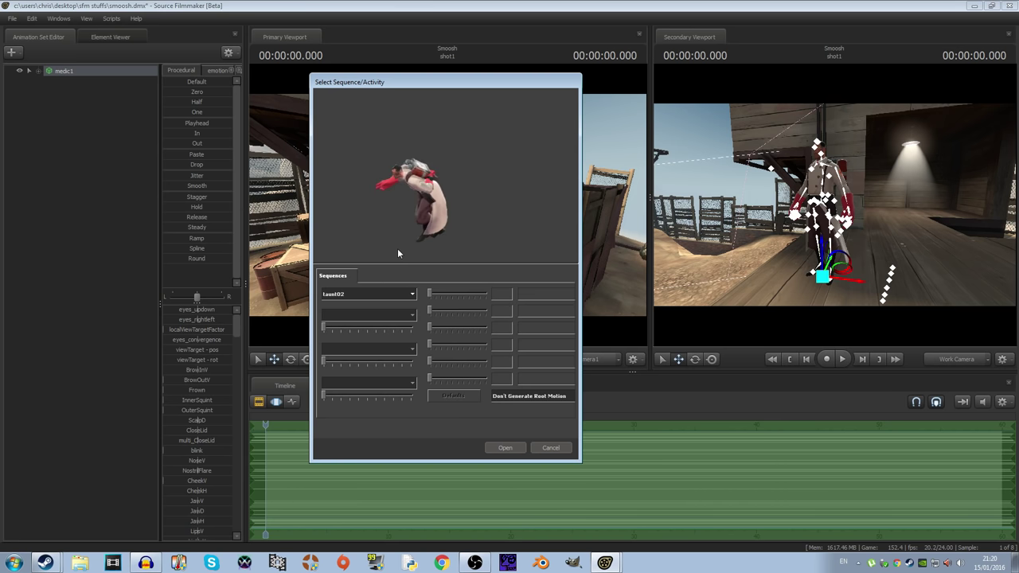
pyautogui.press('Down')
pyautogui.press('Down')
pyautogui.press('Down')
pyautogui.press('Down')
pyautogui.press('Down')
pyautogui.press('Down')
pyautogui.press('Down')
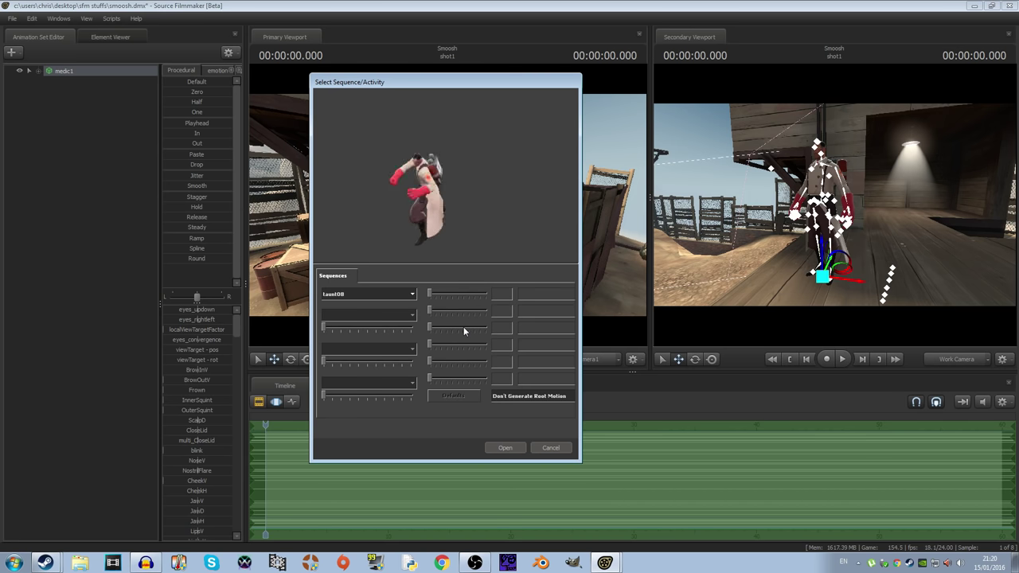
# Step: Import the run_MELEE sequence onto the medic with move_x set to 1.00
pyautogui.click(374, 293)
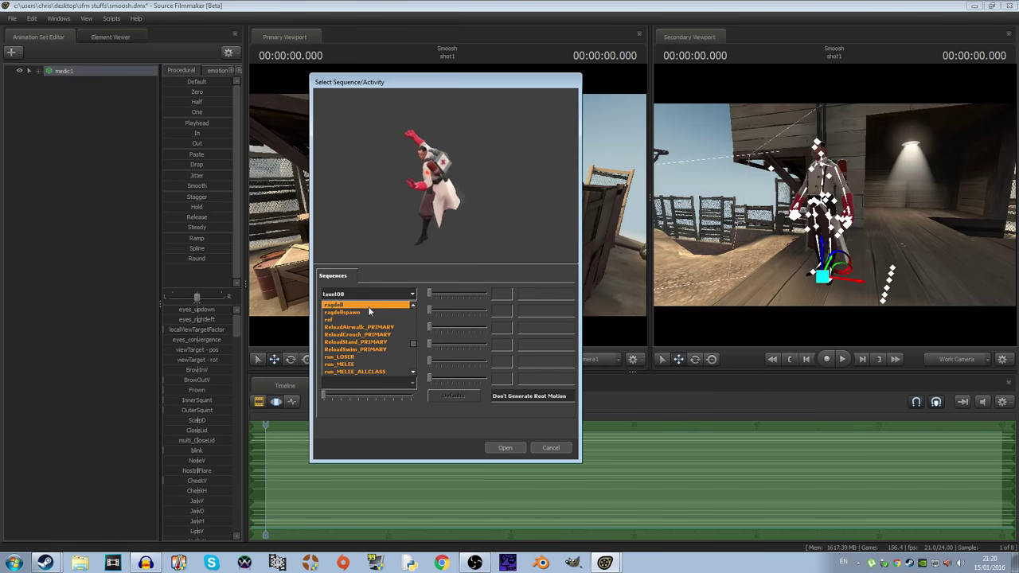
pyautogui.click(360, 362)
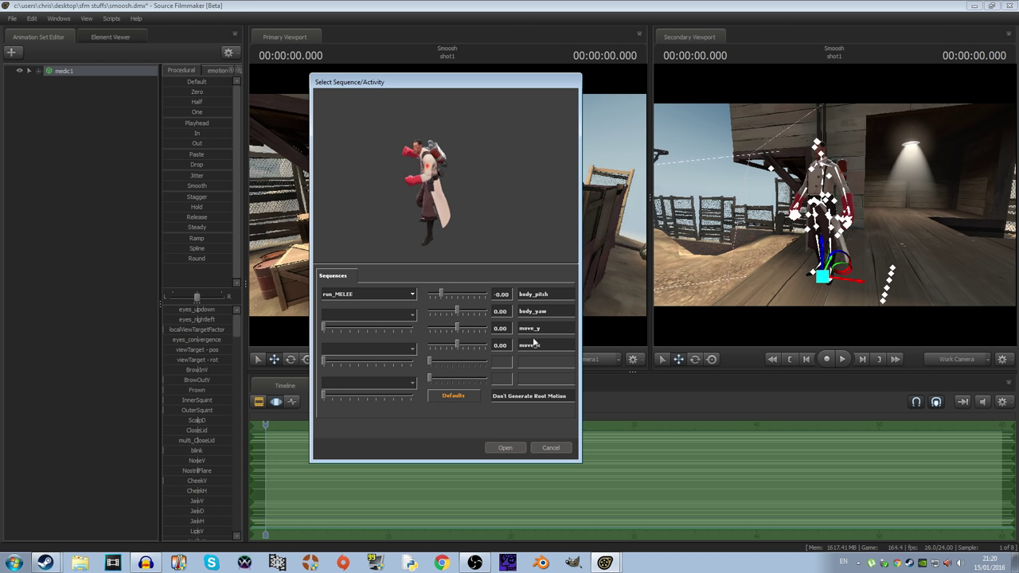
pyautogui.moveTo(455, 344); pyautogui.dragTo(492, 342)
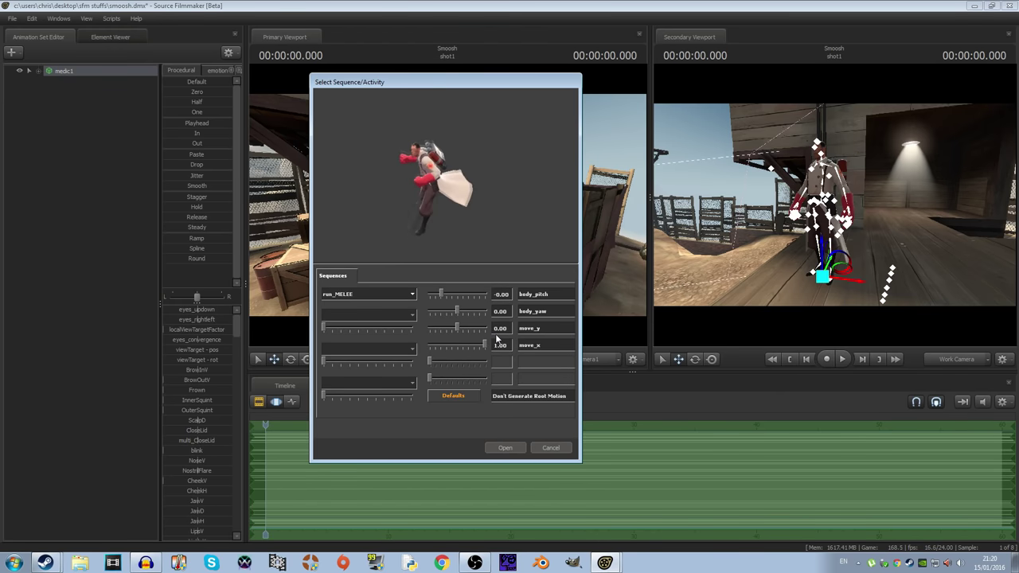
pyautogui.click(504, 451)
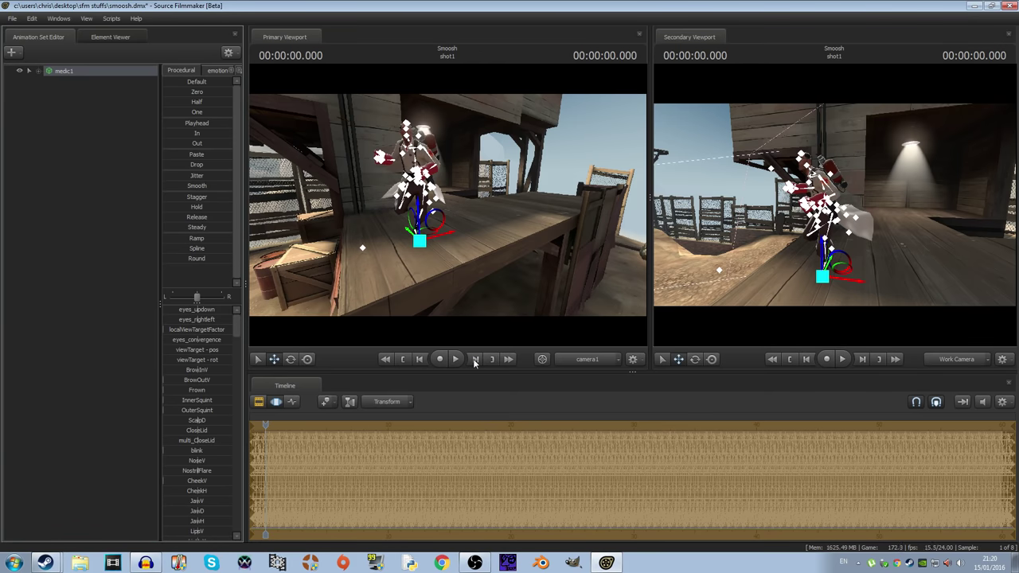
# Step: Examine the imported run by stepping five frames forward, playing it briefly and returning to the start of the shot
pyautogui.click(475, 359)
pyautogui.click(474, 359)
pyautogui.click(475, 359)
pyautogui.click(474, 359)
pyautogui.click(474, 359)
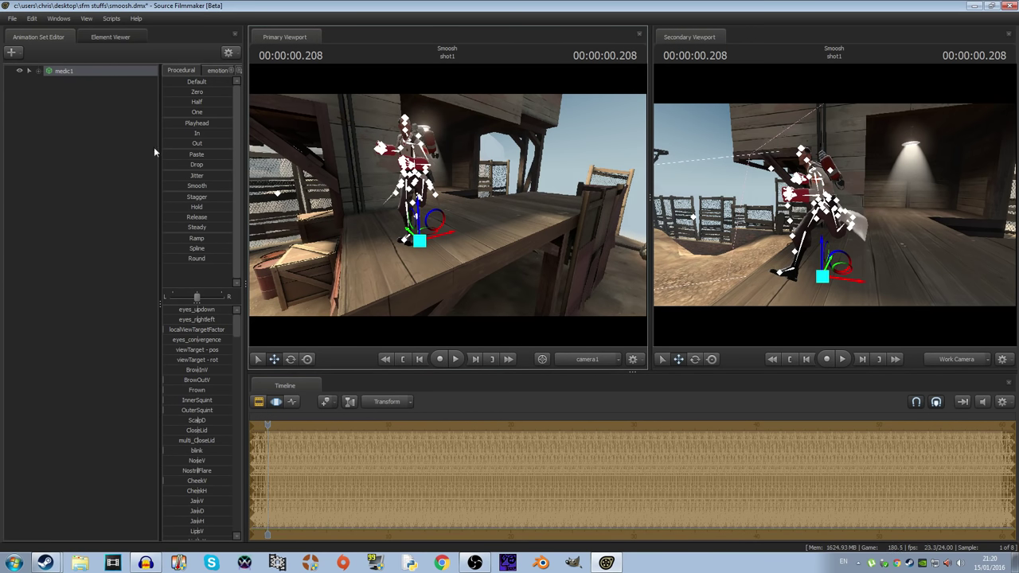
pyautogui.click(454, 359)
pyautogui.click(454, 359)
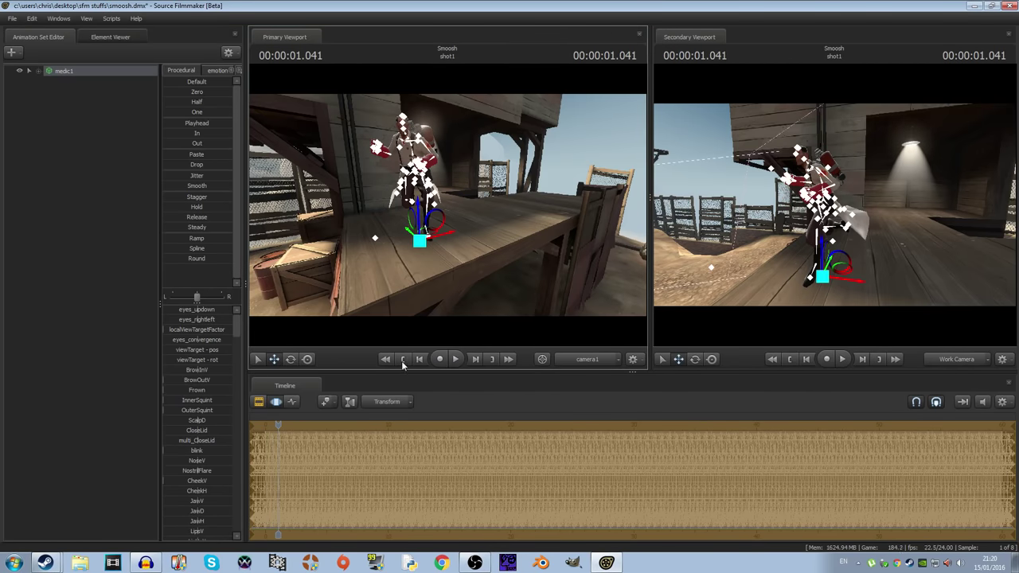
pyautogui.click(403, 360)
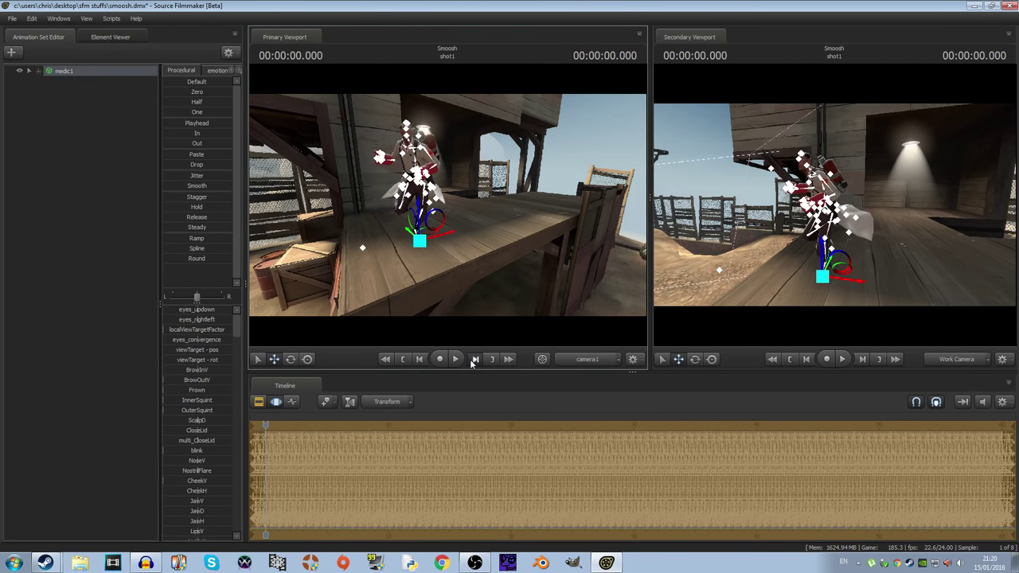
# Step: Advance five frames to 0.208 s, hold that running pose across the whole shot and return to the first frame
pyautogui.click(473, 360)
pyautogui.click(474, 359)
pyautogui.click(473, 360)
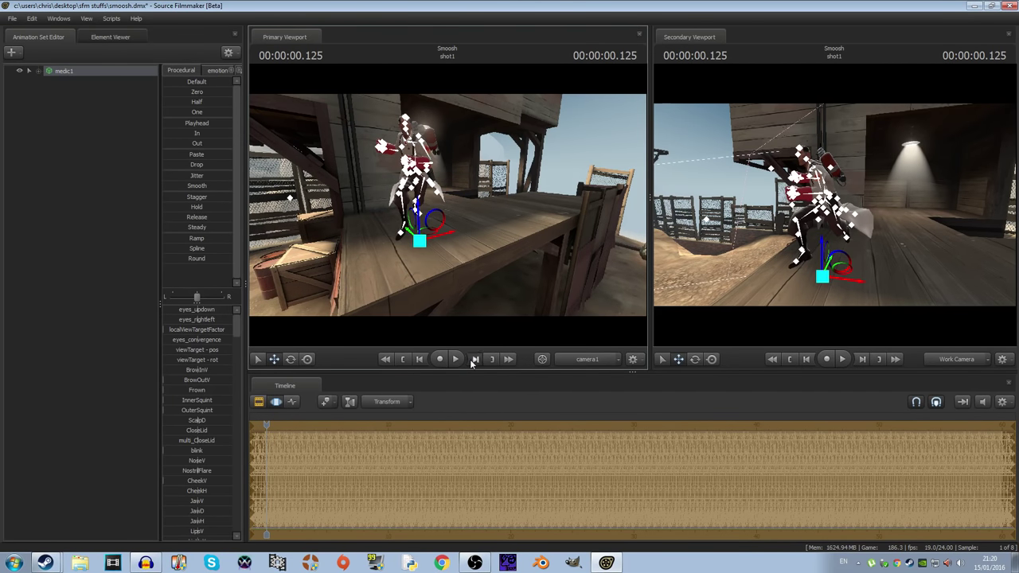
pyautogui.click(474, 360)
pyautogui.click(473, 360)
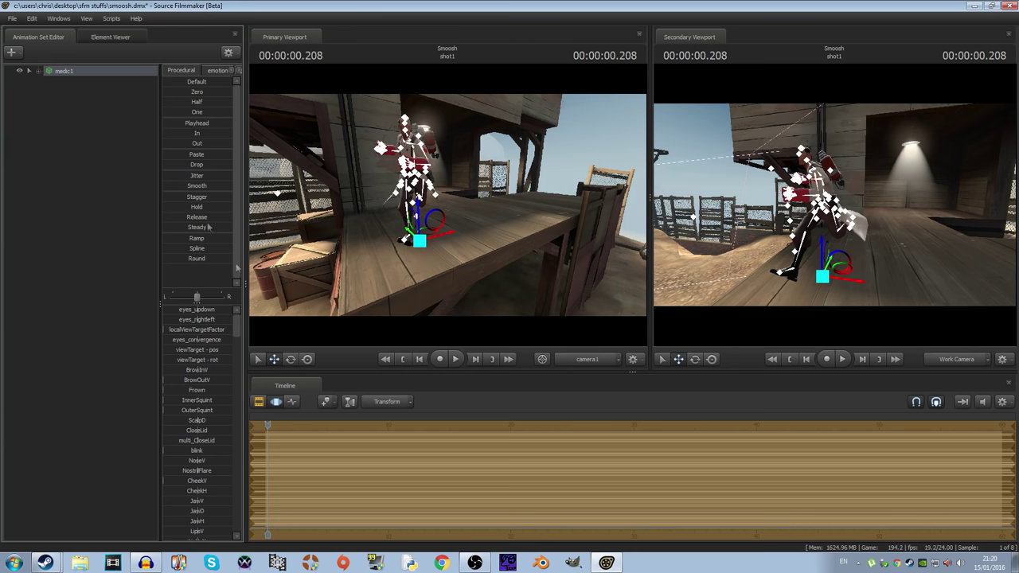
pyautogui.click(404, 360)
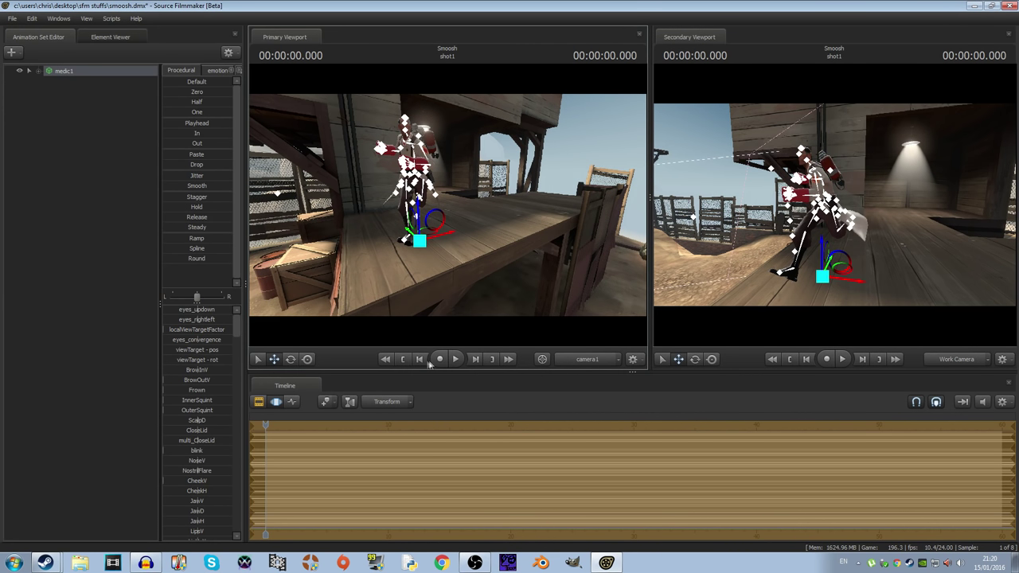
# Step: Play the shot briefly to check the held running pose and return to its first frame
pyautogui.click(454, 360)
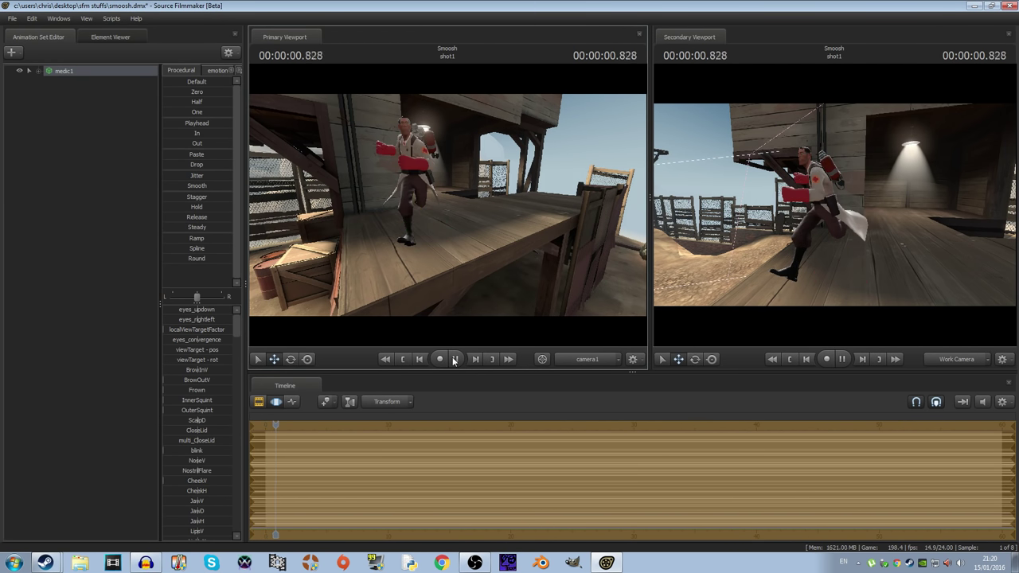
pyautogui.click(453, 360)
pyautogui.click(403, 360)
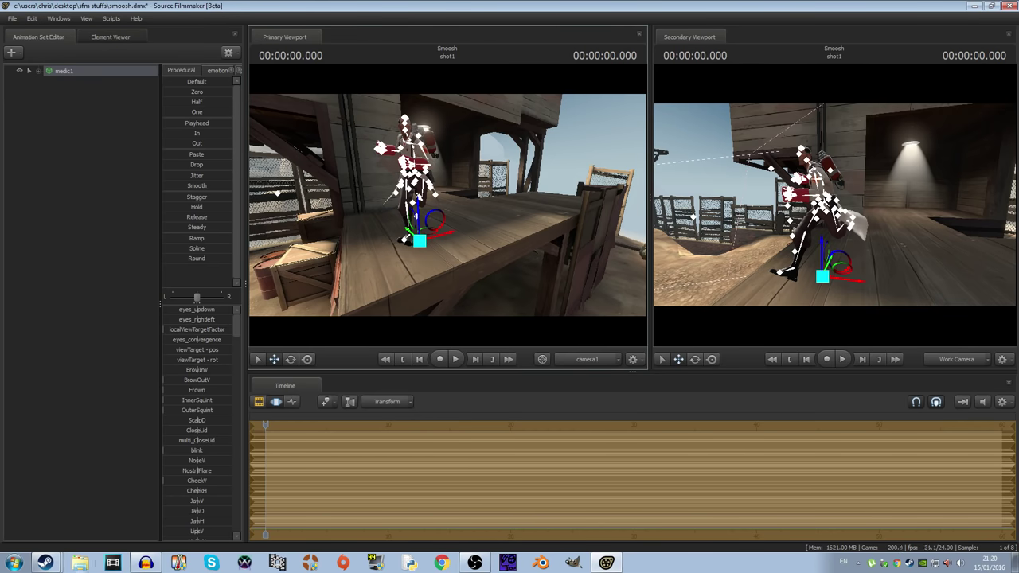
# Step: Check the requested loadout in the Steam chat and add the Mustachioed Mann item to the medic
pyautogui.click(46, 562)
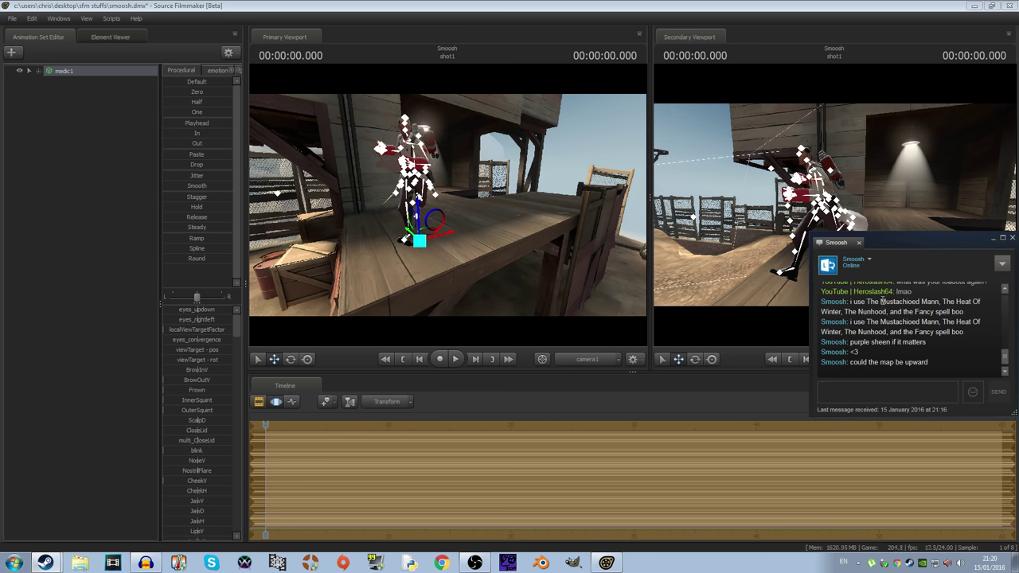
pyautogui.click(103, 147)
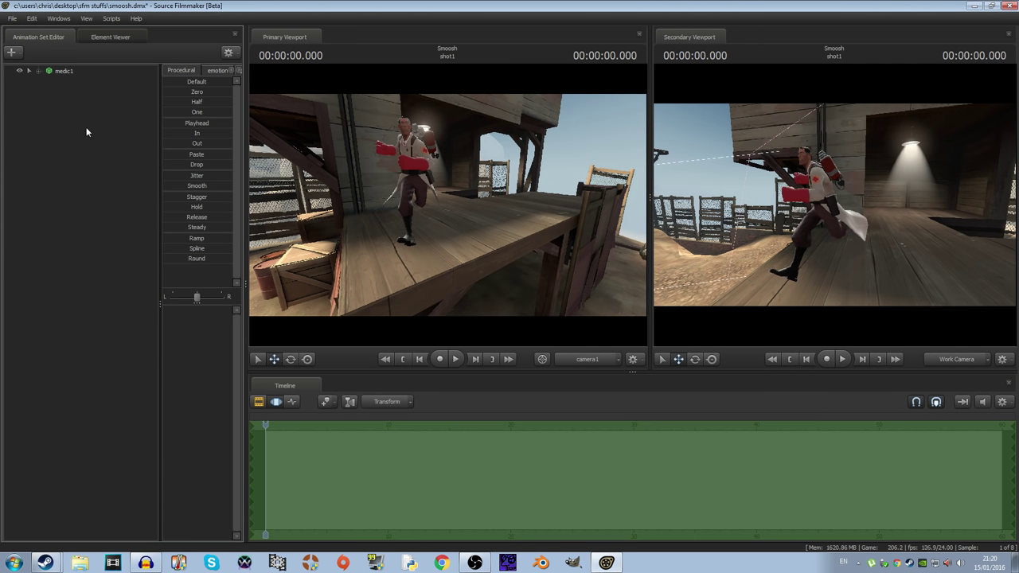
pyautogui.rightClick(67, 71)
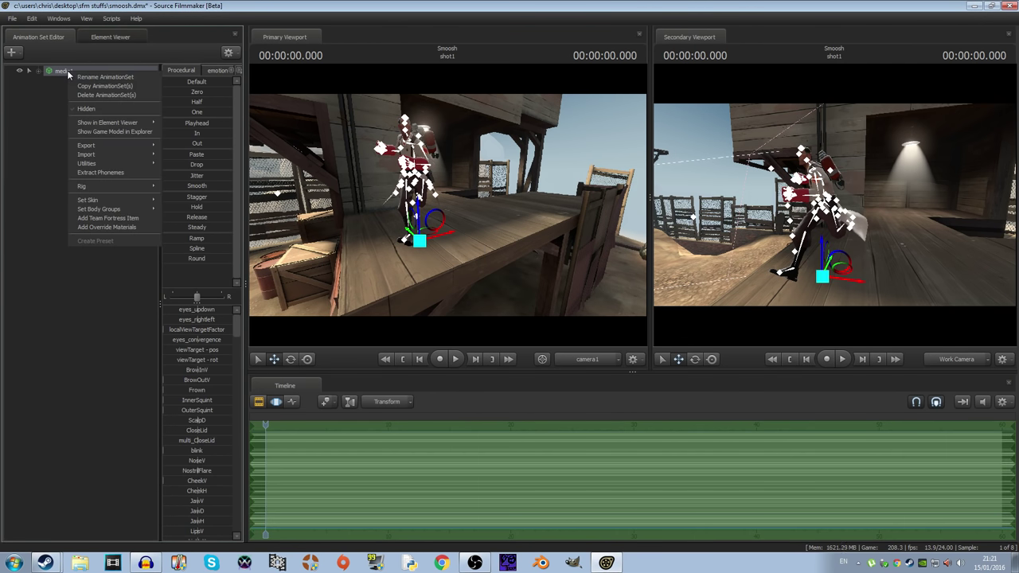
pyautogui.click(109, 218)
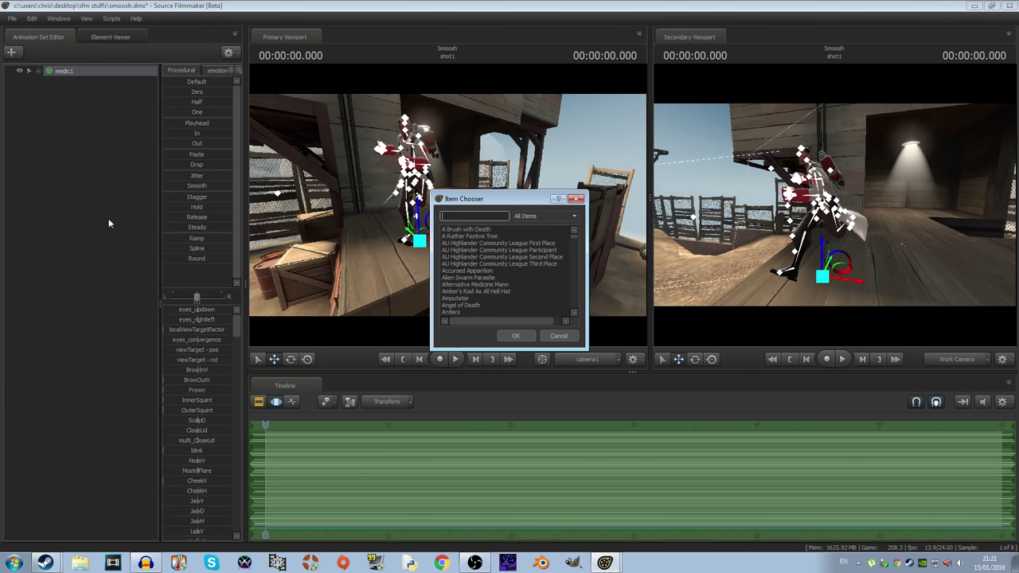
pyautogui.write('mus')
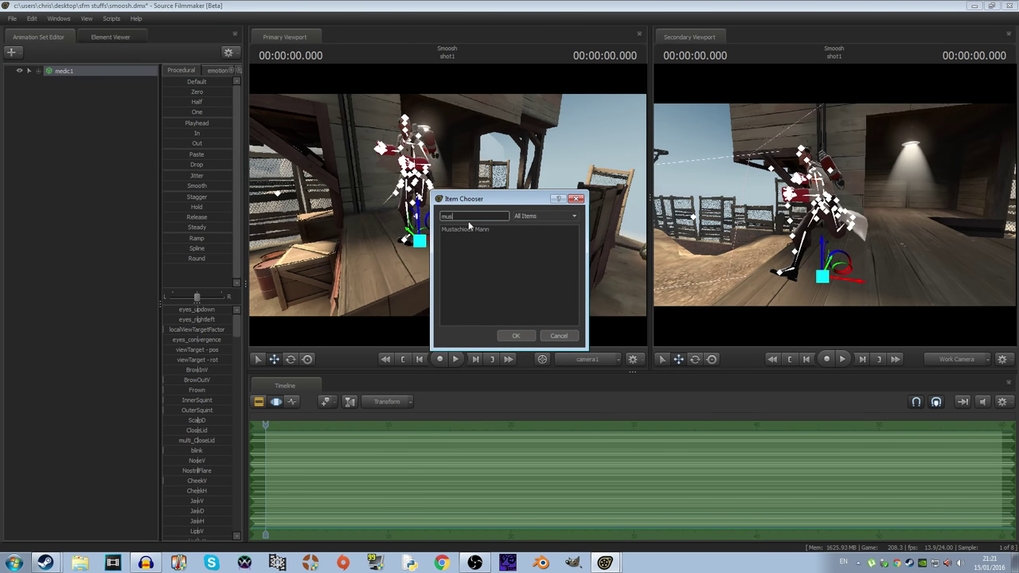
pyautogui.click(469, 229)
pyautogui.click(517, 332)
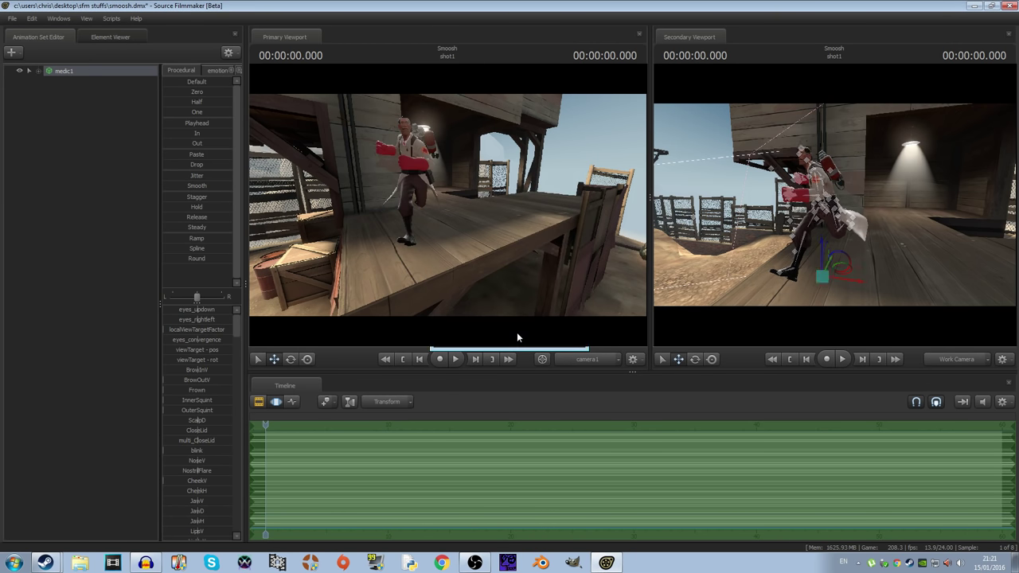
pyautogui.press('w')
pyautogui.moveTo(902, 245); pyautogui.dragTo(835, 210)
pyautogui.press('w')
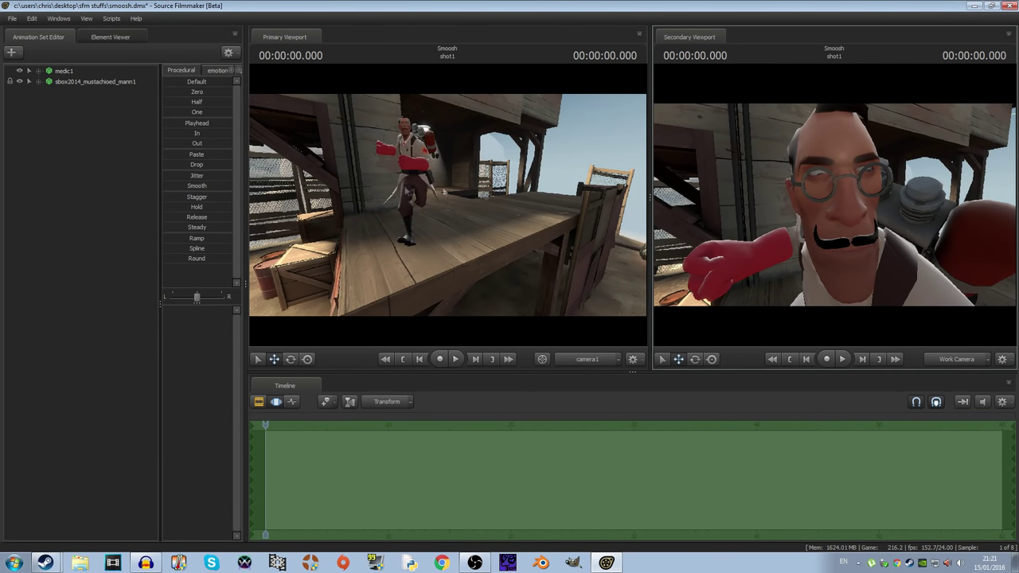
# Step: Look up the next loadout item in the Steam chat and add the Heat of Winter to the medic
pyautogui.click(46, 560)
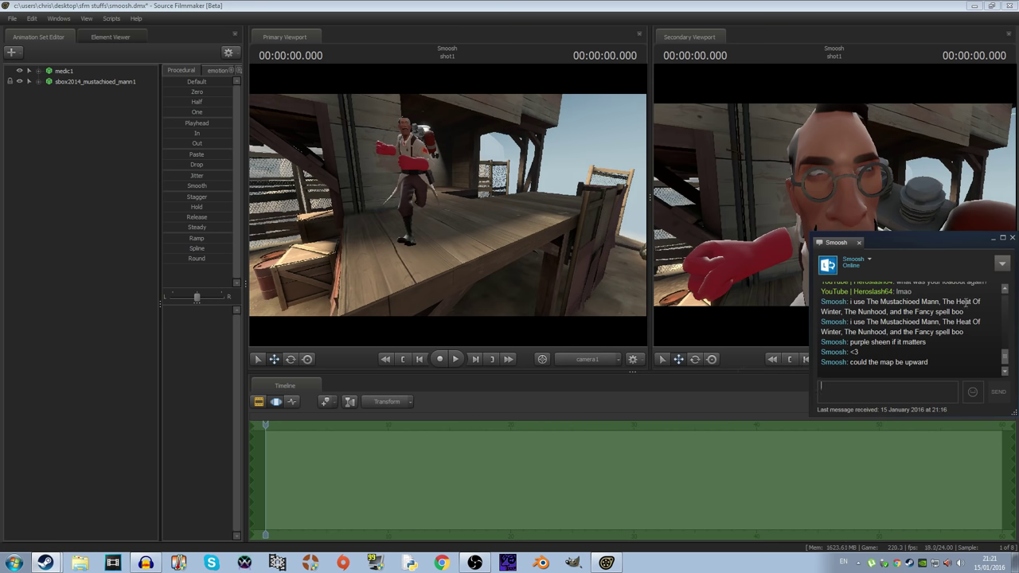
pyautogui.click(79, 71)
pyautogui.rightClick(80, 71)
pyautogui.click(116, 219)
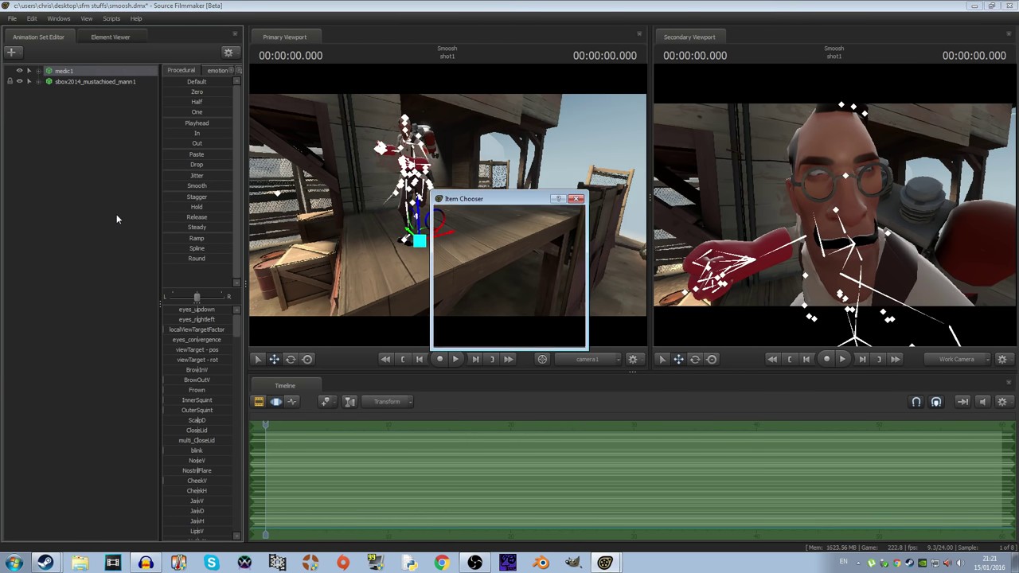
pyautogui.write('heat')
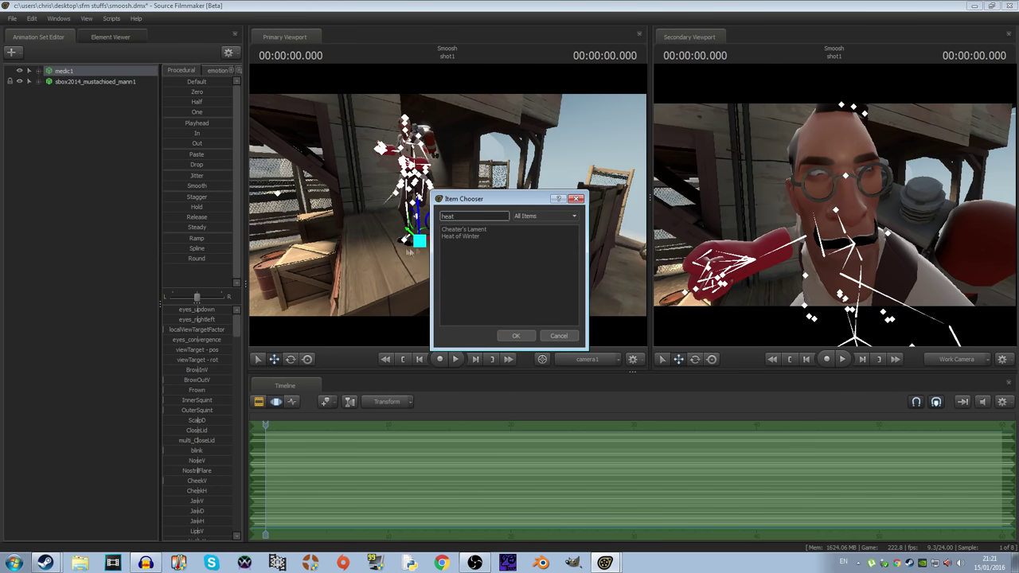
pyautogui.click(471, 235)
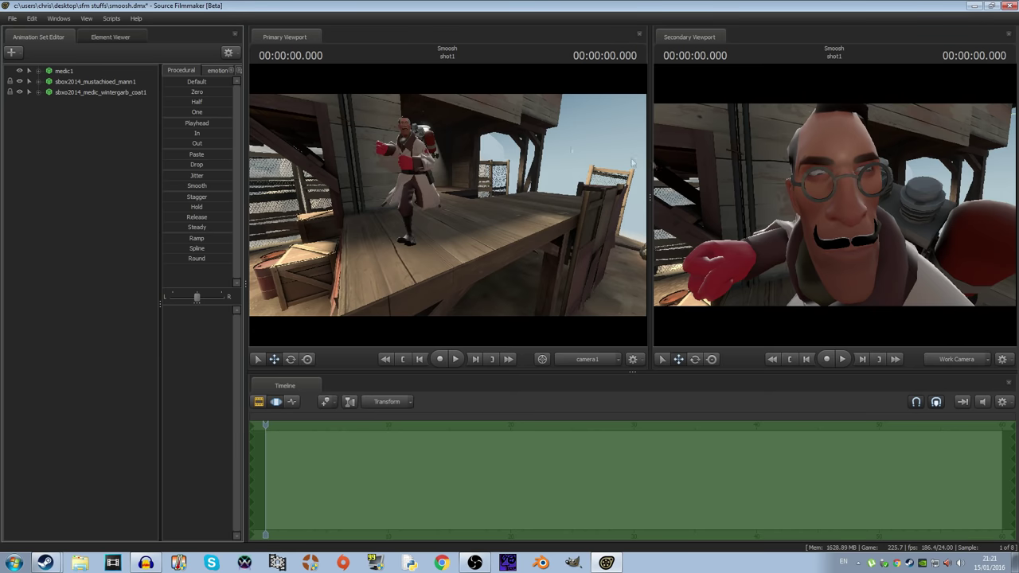
pyautogui.moveTo(717, 183); pyautogui.dragTo(834, 205)
pyautogui.press('s')
# Step: Consult the Steam chat again and add the Nunhood item to the medic
pyautogui.click(45, 563)
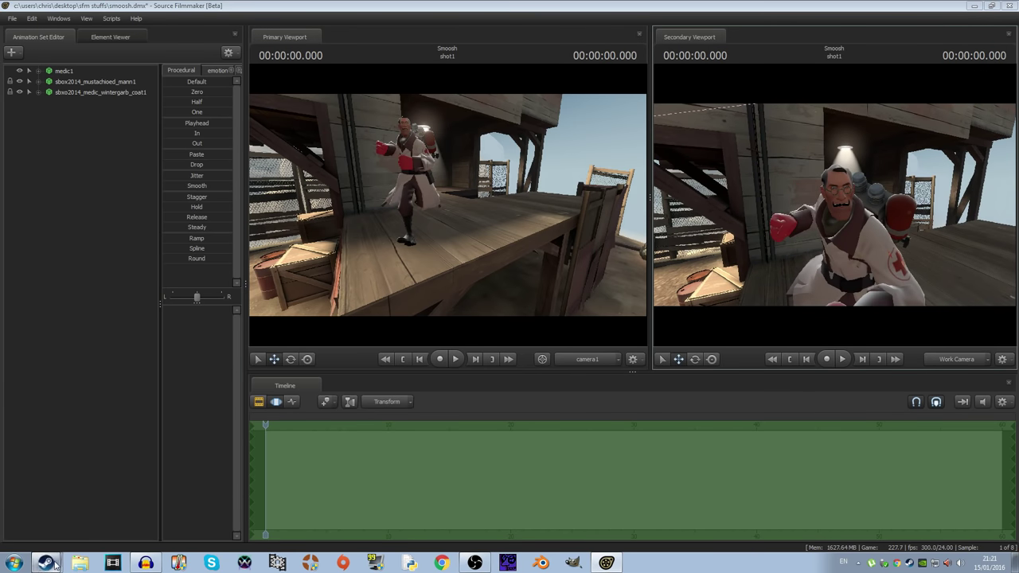
pyautogui.click(60, 540)
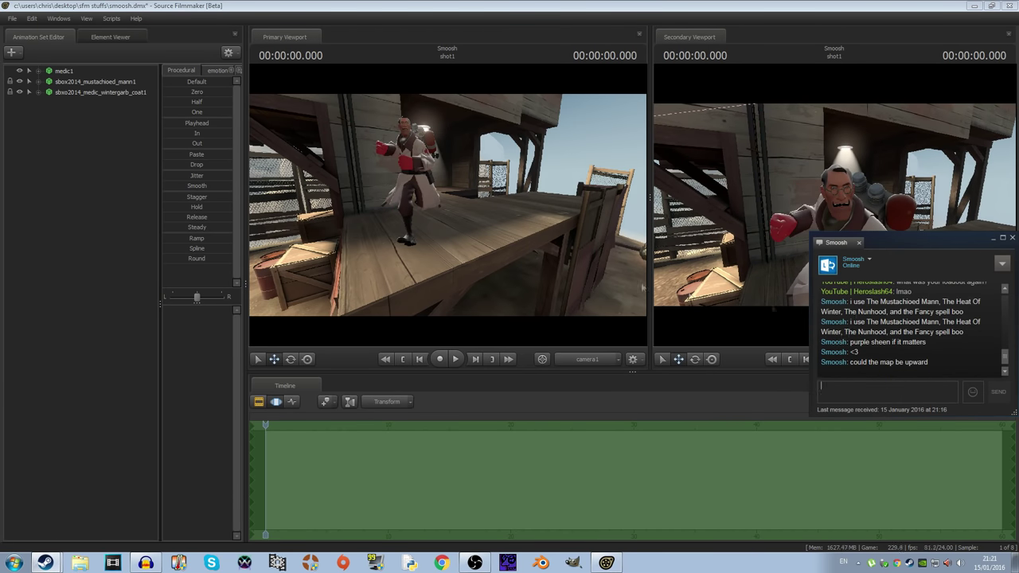
pyautogui.click(63, 71)
pyautogui.rightClick(59, 71)
pyautogui.click(83, 218)
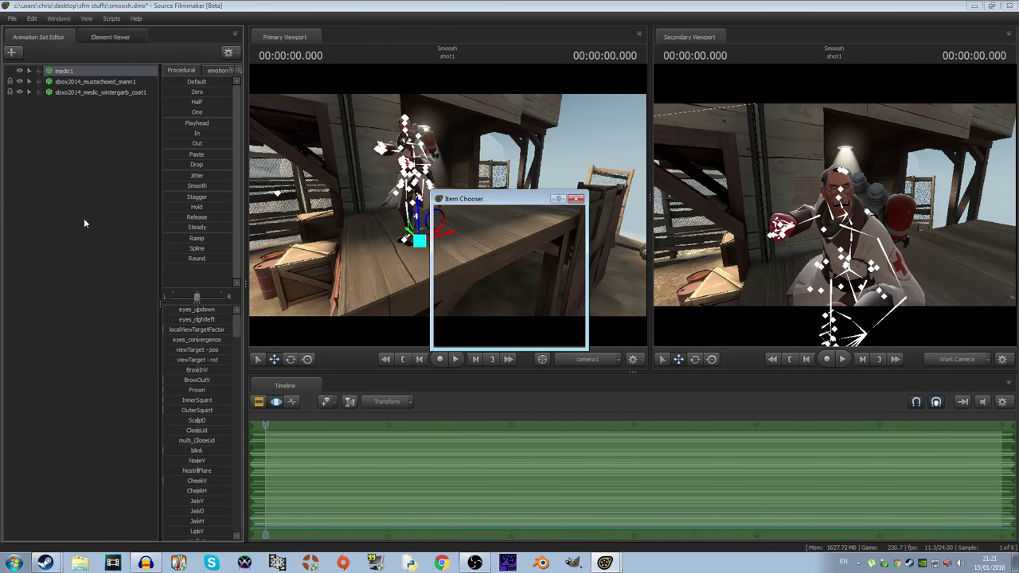
pyautogui.write('myn')
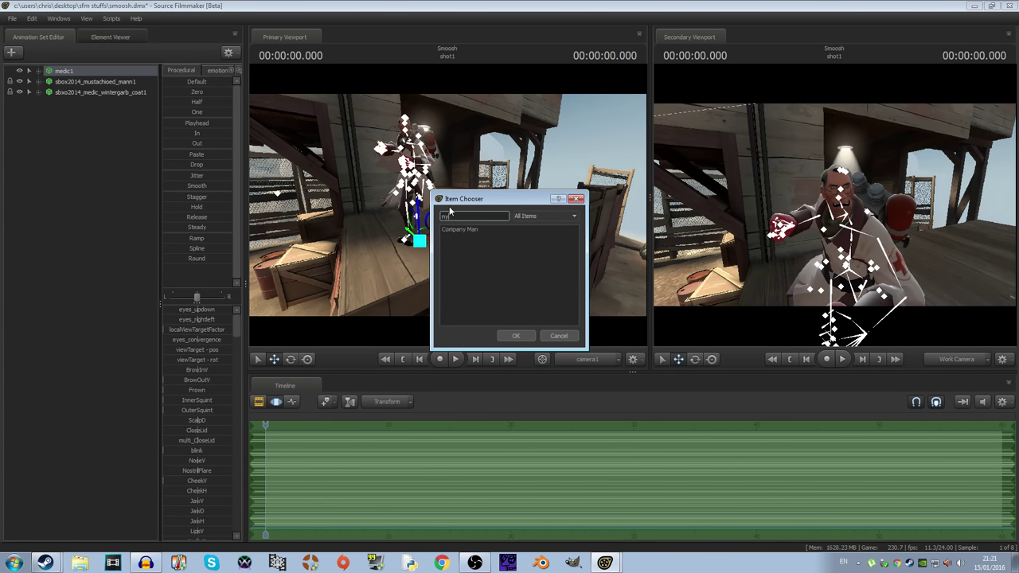
pyautogui.press('BackSpace')
pyautogui.press('BackSpace')
pyautogui.write('nun')
pyautogui.click(452, 230)
pyautogui.click(513, 335)
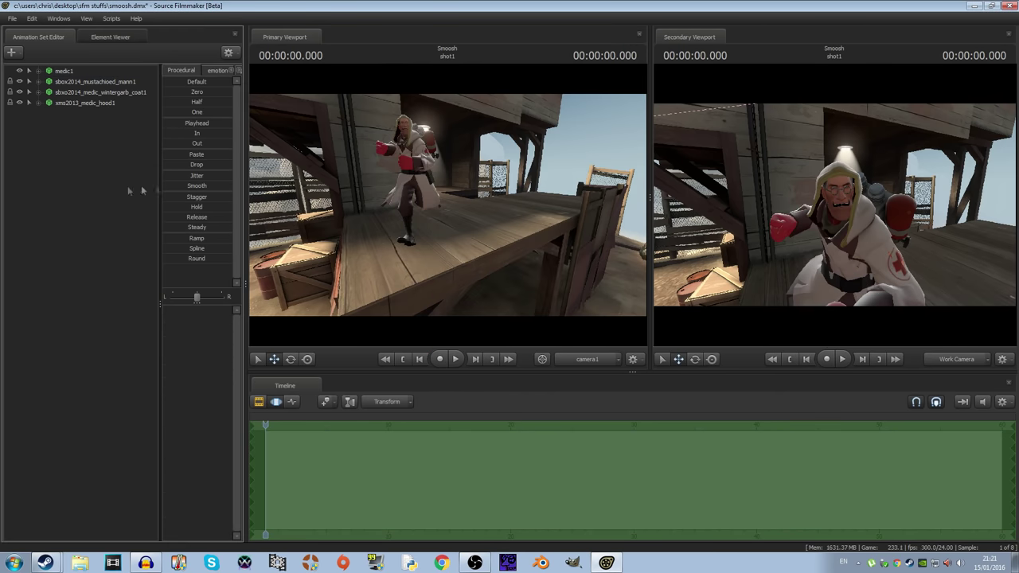
pyautogui.moveTo(854, 230); pyautogui.dragTo(834, 206)
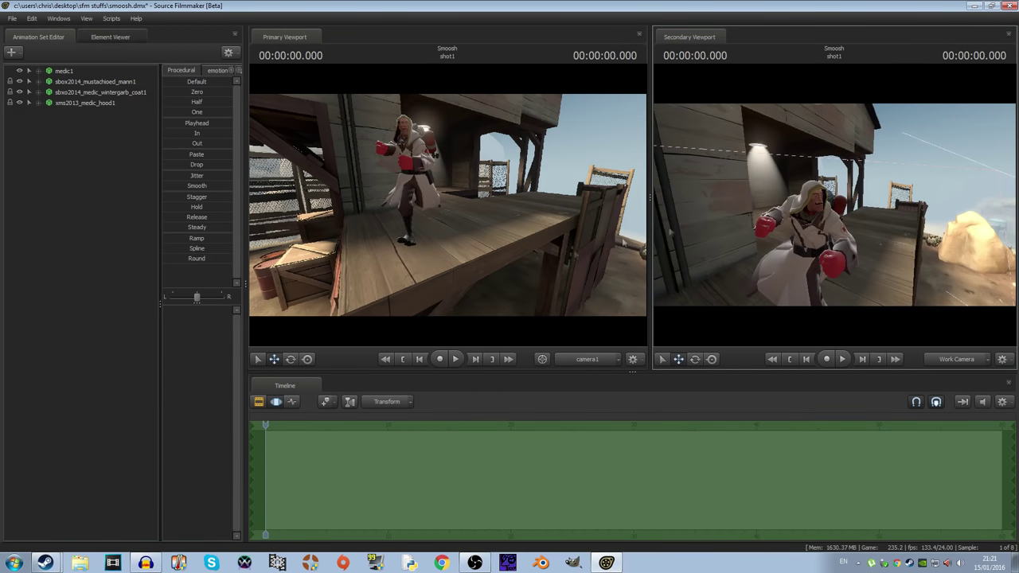
# Step: Check the melee weapon in the Steam chat and add the Festive Bonesaw to the medic
pyautogui.click(44, 563)
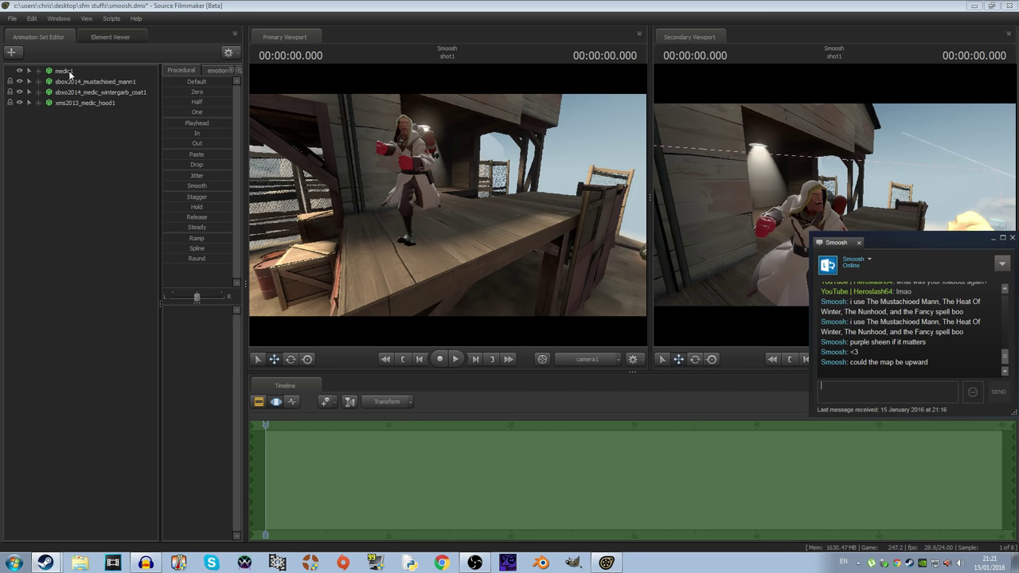
pyautogui.rightClick(69, 74)
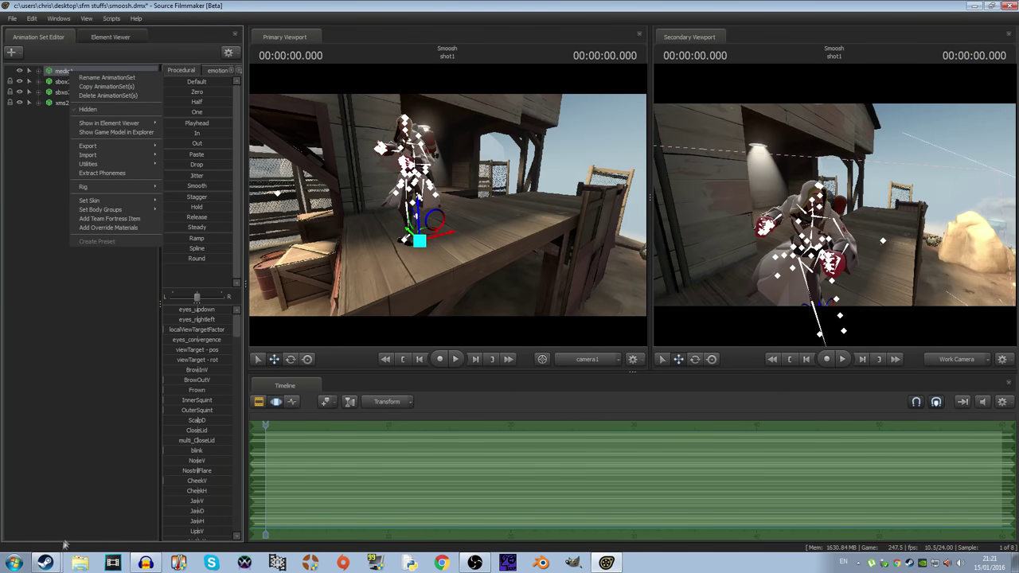
pyautogui.click(48, 561)
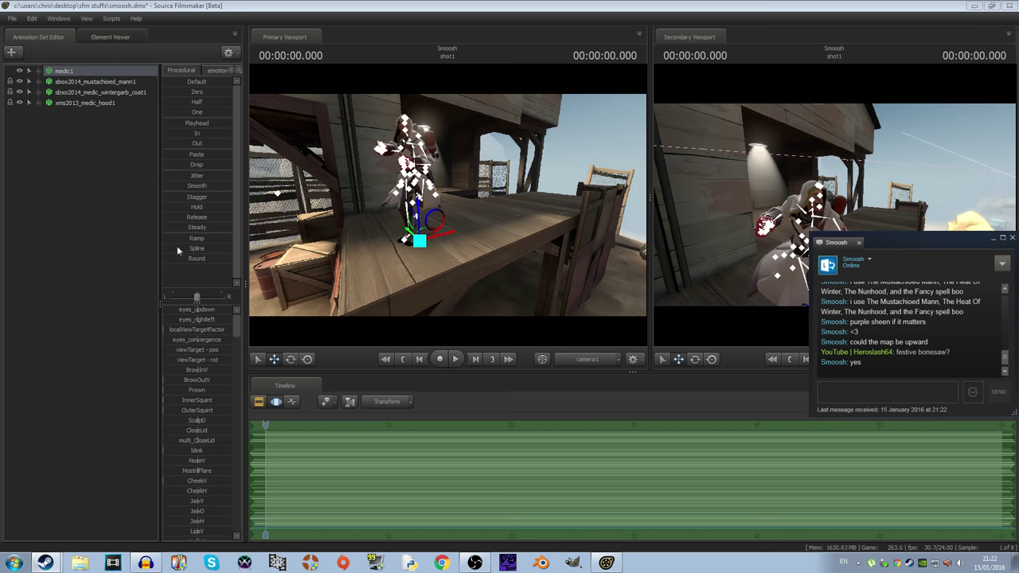
pyautogui.click(57, 171)
pyautogui.click(64, 71)
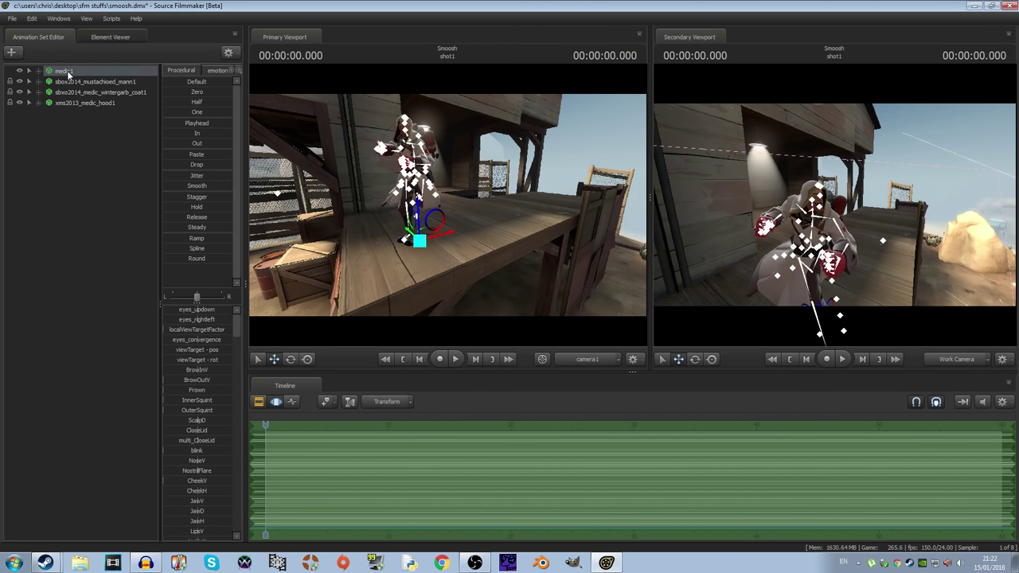
pyautogui.rightClick(70, 72)
pyautogui.click(108, 219)
pyautogui.write('fest')
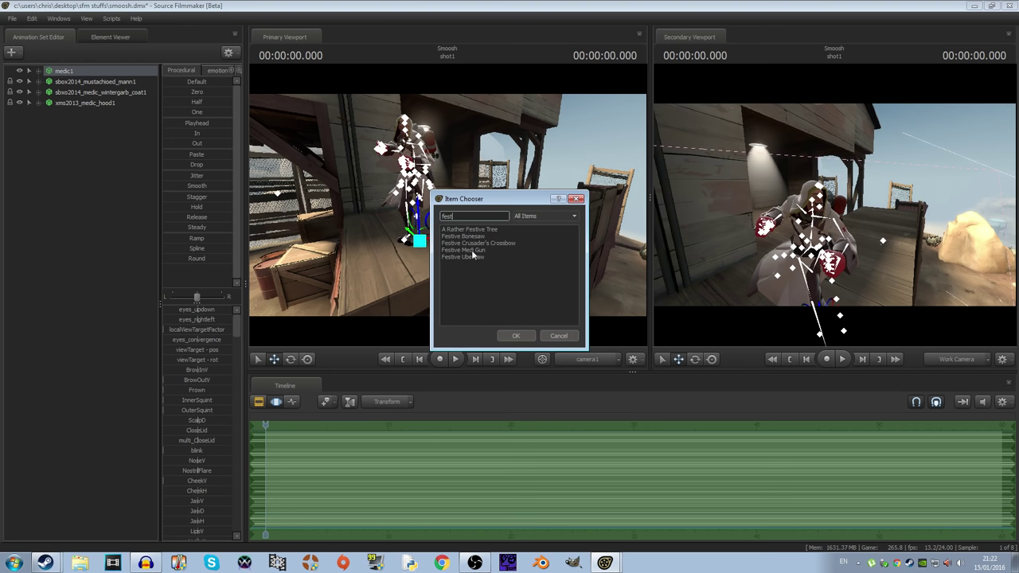
pyautogui.click(476, 237)
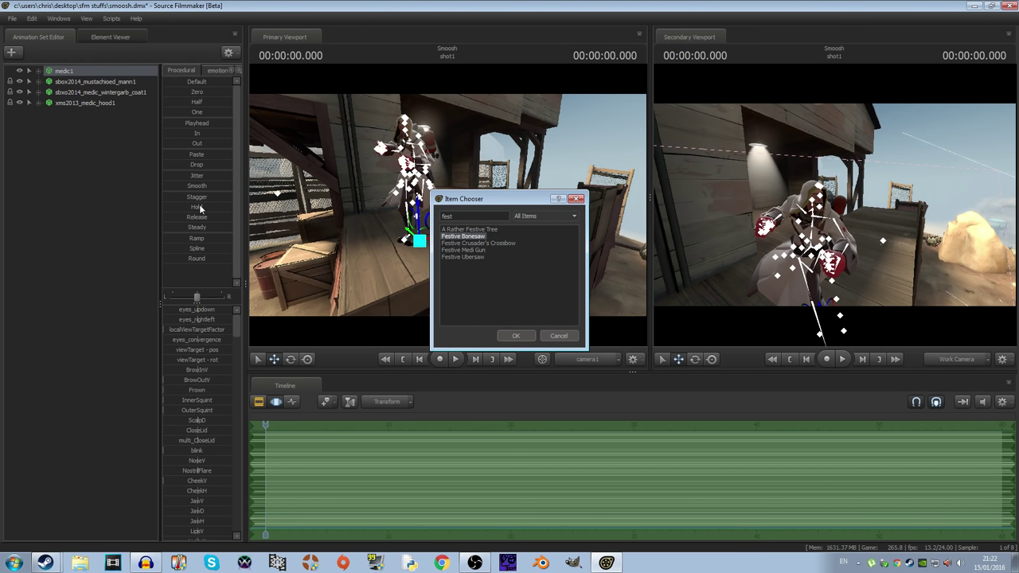
pyautogui.press('Return')
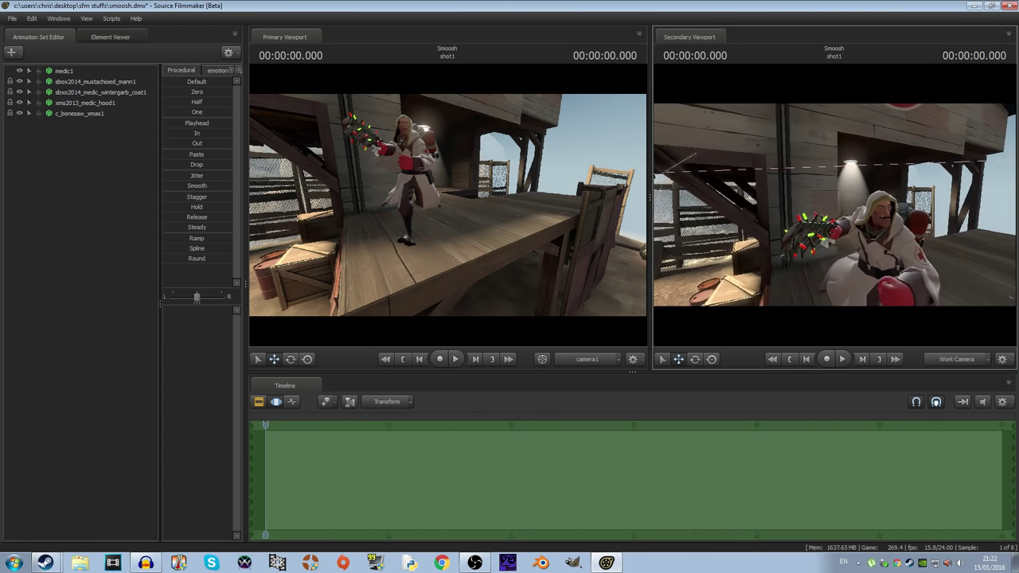
pyautogui.moveTo(834, 205)
pyautogui.mouseDown()
pyautogui.moveTo(953, 205)
pyautogui.moveTo(834, 205)
pyautogui.mouseUp()
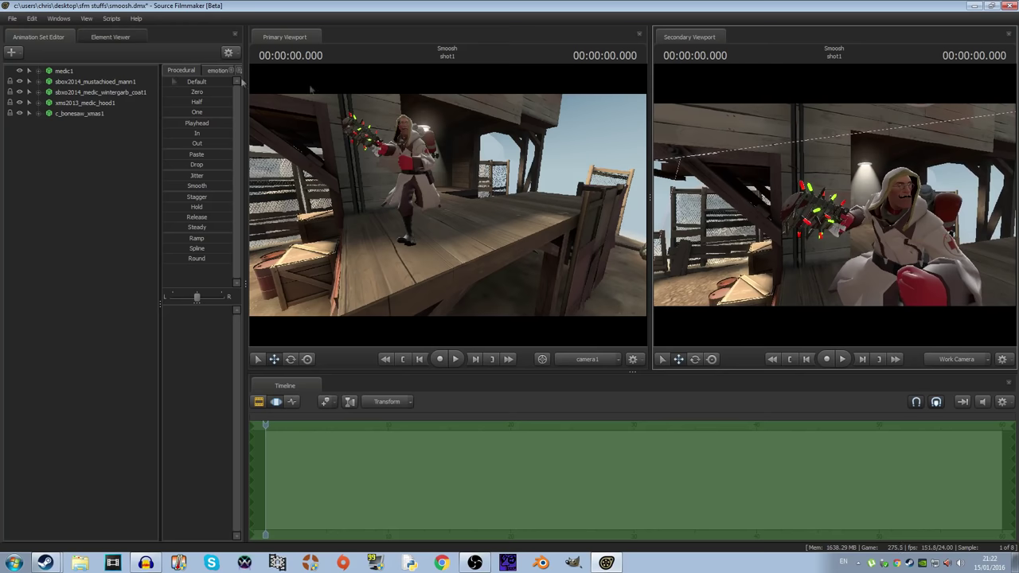
pyautogui.click(11, 52)
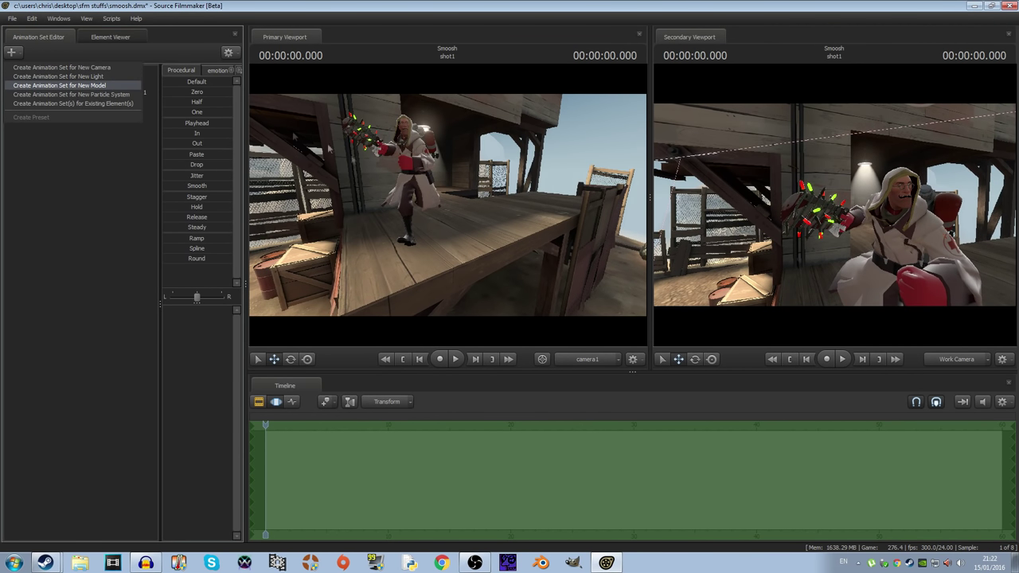
pyautogui.click(59, 85)
pyautogui.click(377, 54)
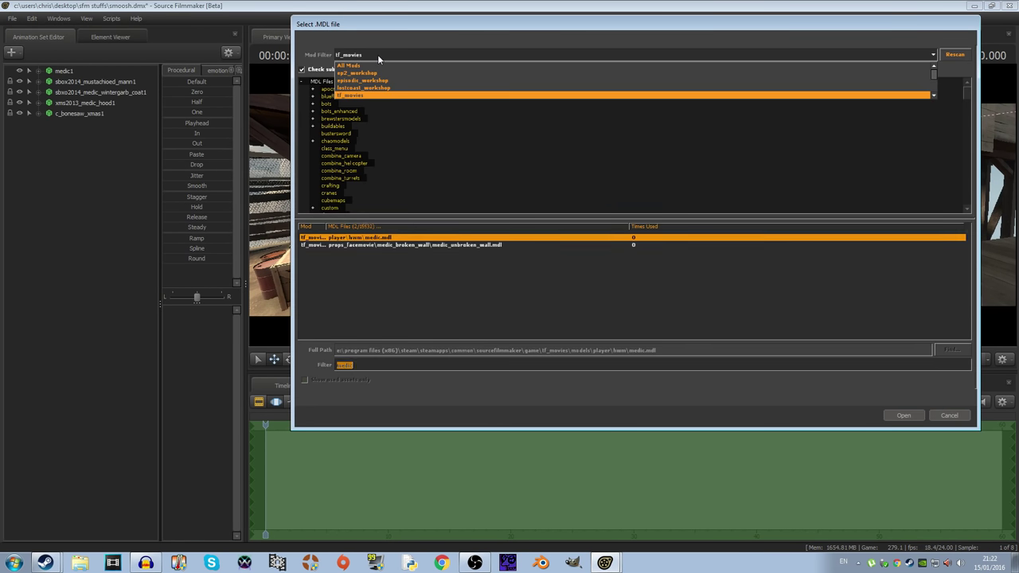
pyautogui.scroll(-2, 362, 91)
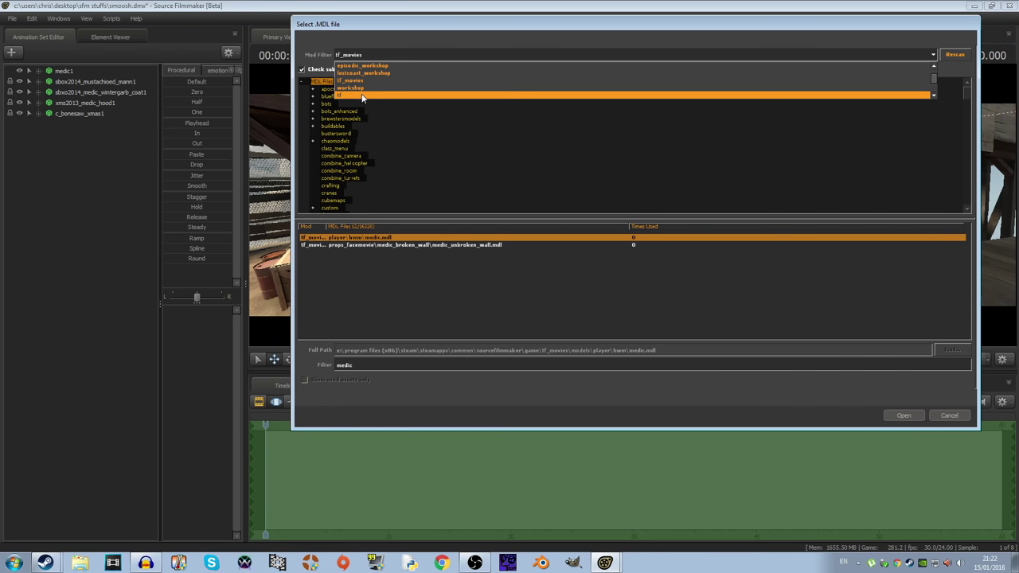
pyautogui.click(362, 95)
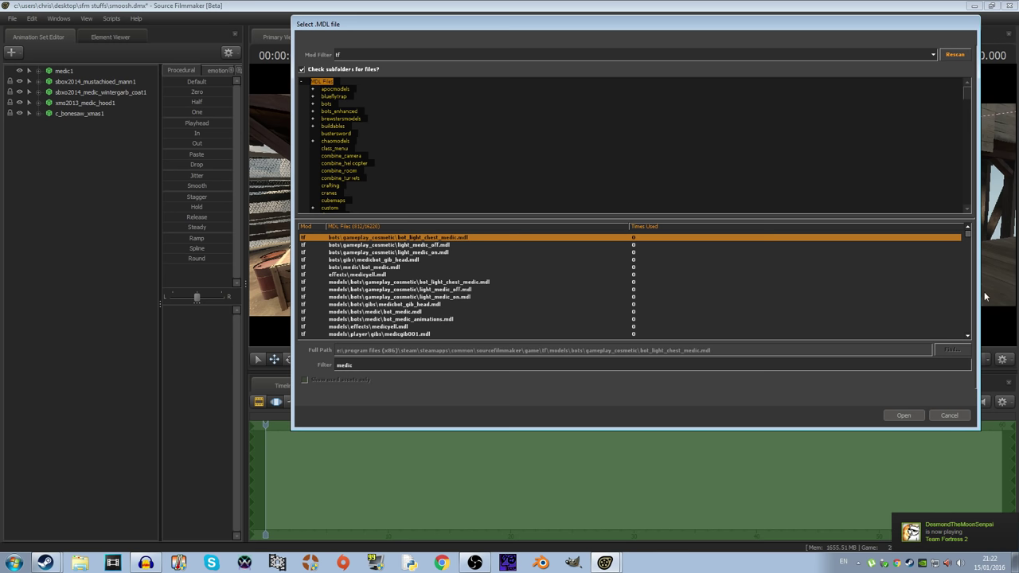
pyautogui.click(936, 417)
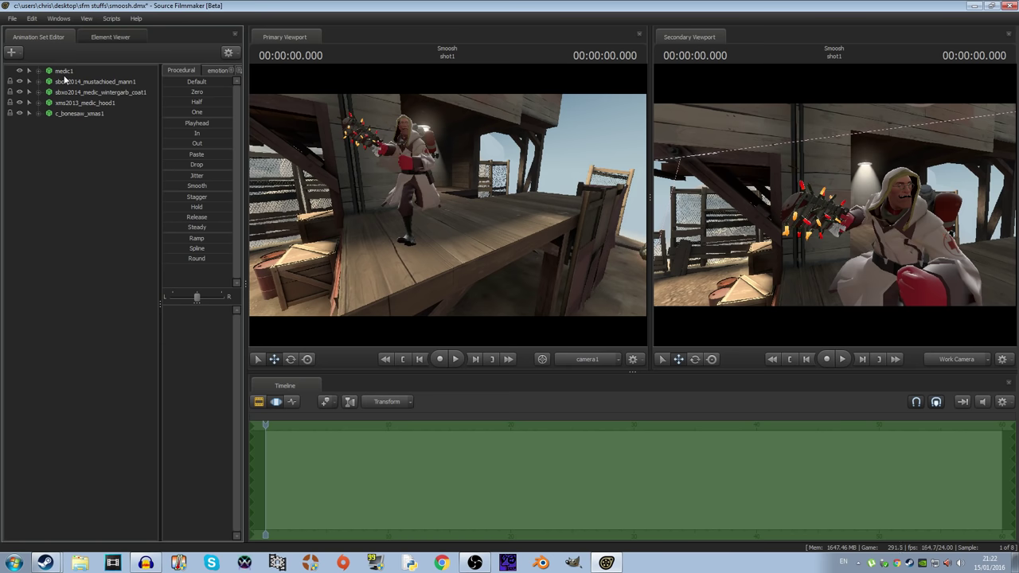
# Step: Reread the requested loadout messages in the Steam chat and return to the scene
pyautogui.click(46, 562)
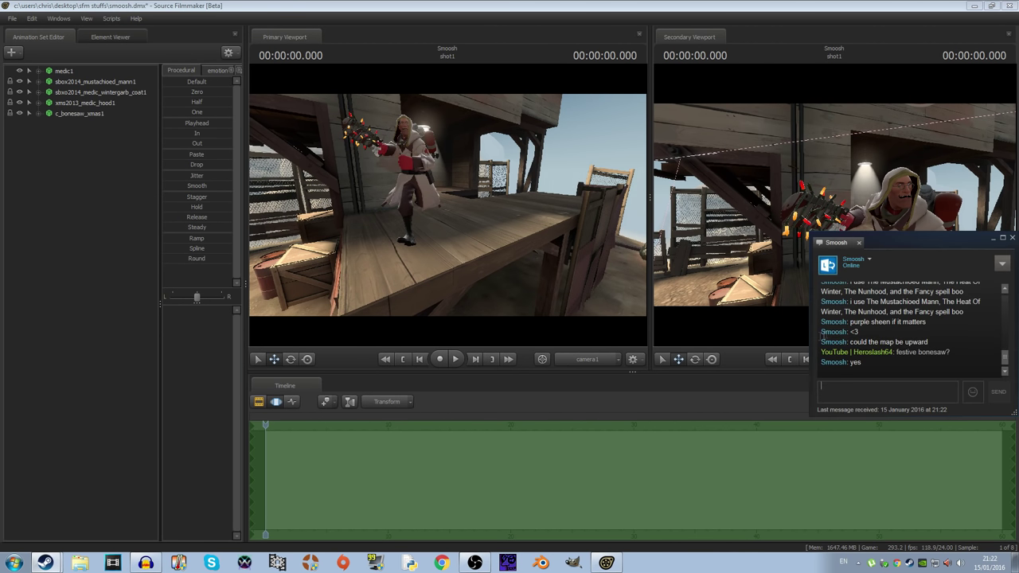
pyautogui.scroll(1, 864, 322)
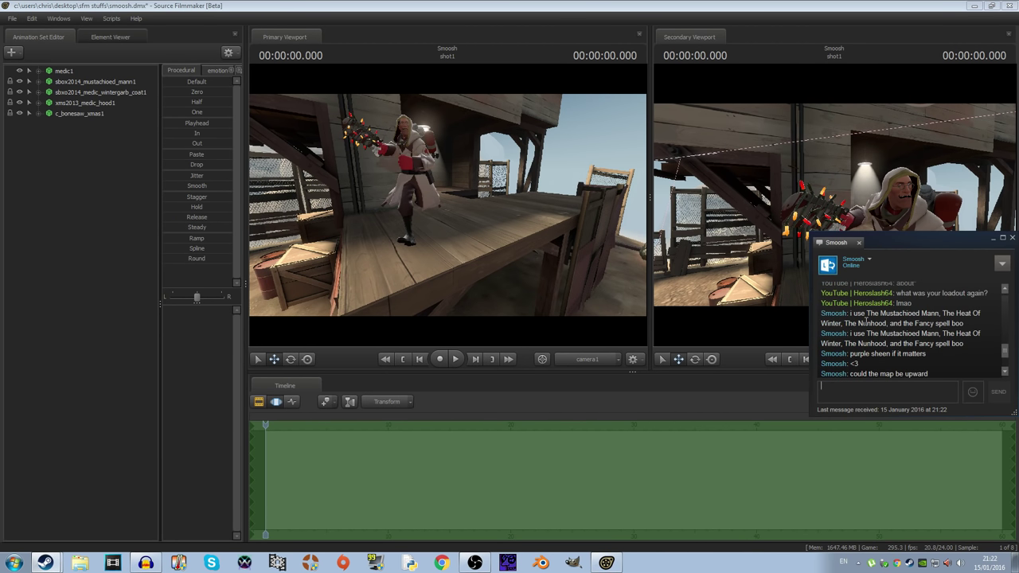
pyautogui.click(69, 188)
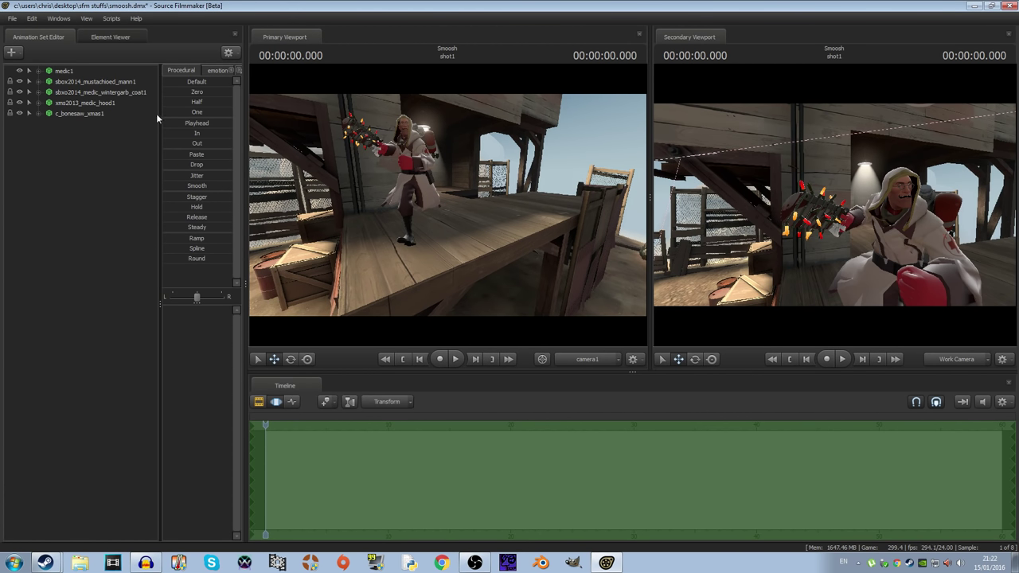
# Step: Create an animation set for camera1 and move the camera closer to the running medic
pyautogui.click(621, 360)
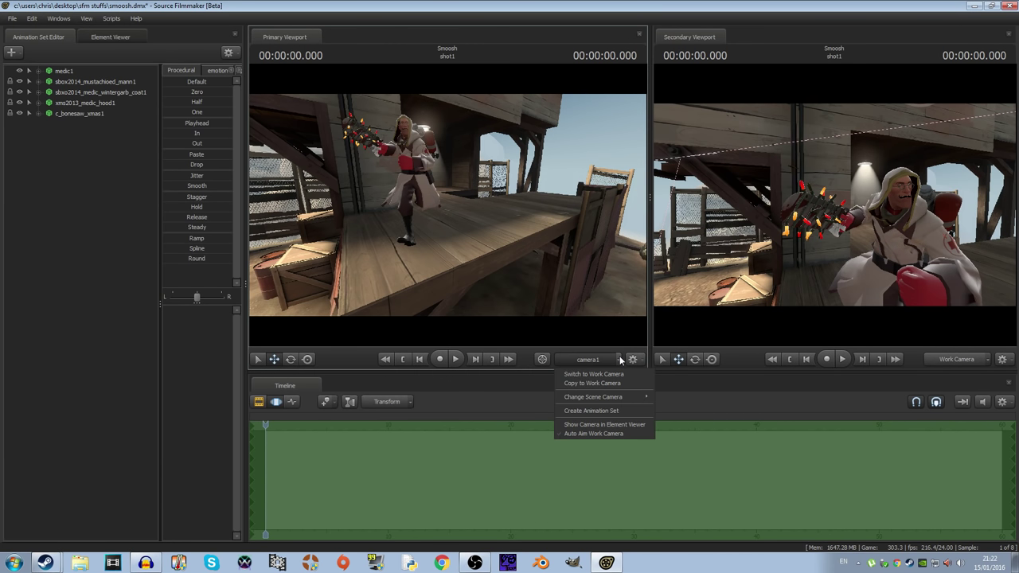
pyautogui.click(616, 410)
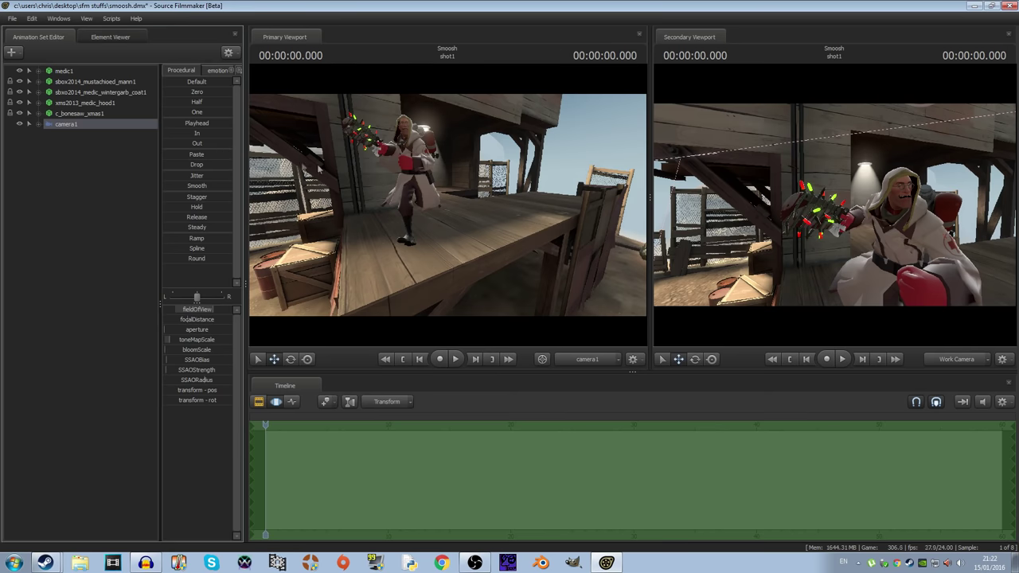
pyautogui.moveTo(302, 164)
pyautogui.mouseDown()
pyautogui.moveTo(287, 151)
pyautogui.moveTo(311, 143)
pyautogui.moveTo(295, 136)
pyautogui.moveTo(320, 169)
pyautogui.mouseUp()
pyautogui.click(107, 193)
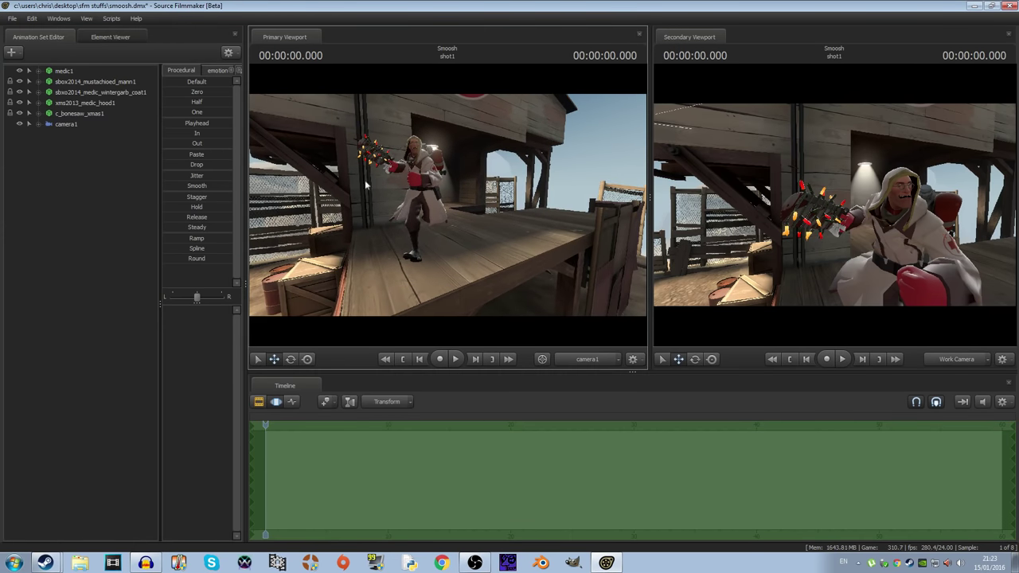
pyautogui.click(67, 124)
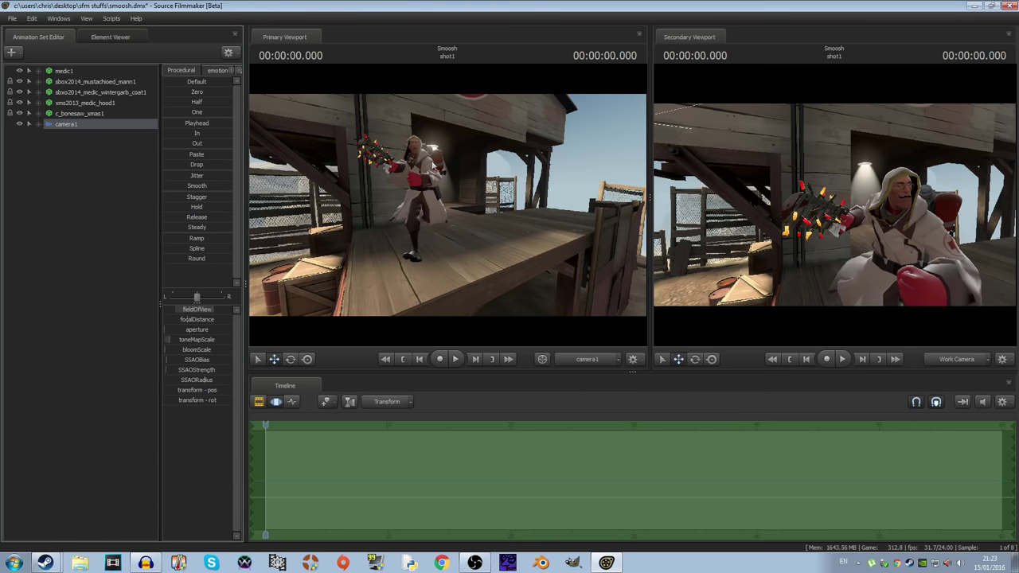
pyautogui.moveTo(432, 163); pyautogui.dragTo(432, 163)
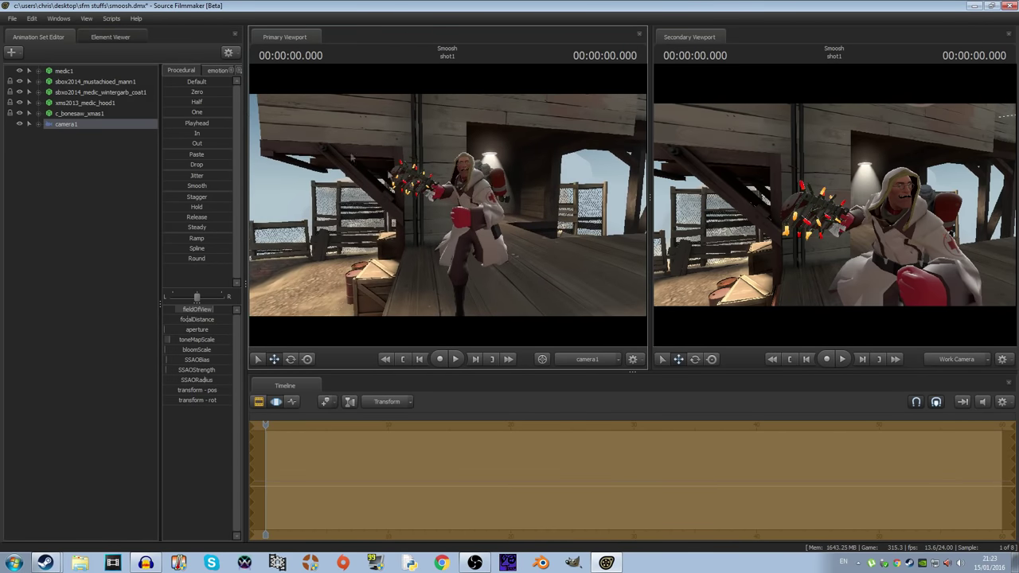
# Step: Apply the 50 mm lens preset to camera1 and frame the medic's upper body and bonesaw from the side
pyautogui.click(239, 70)
pyautogui.click(239, 70)
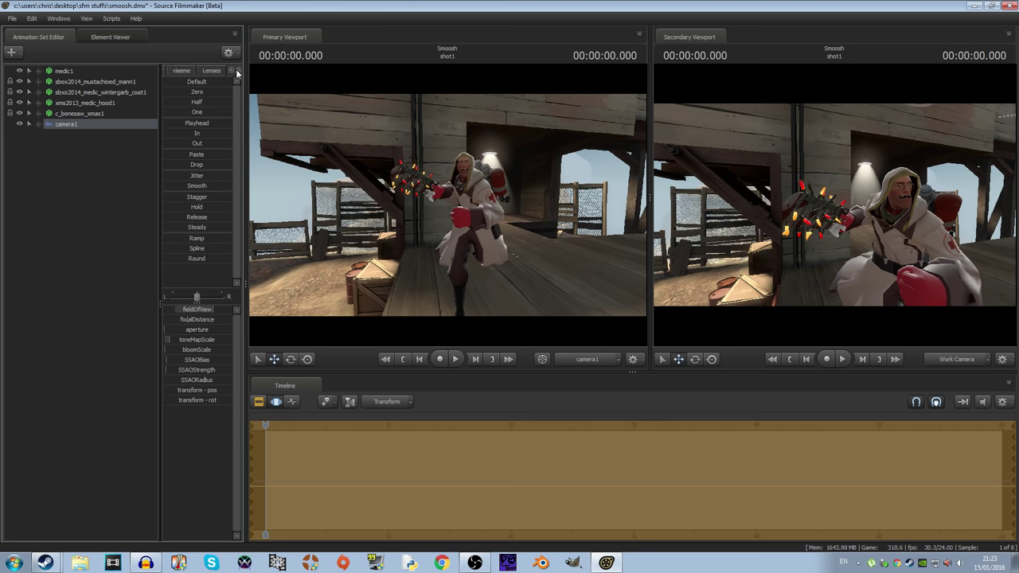
pyautogui.click(211, 70)
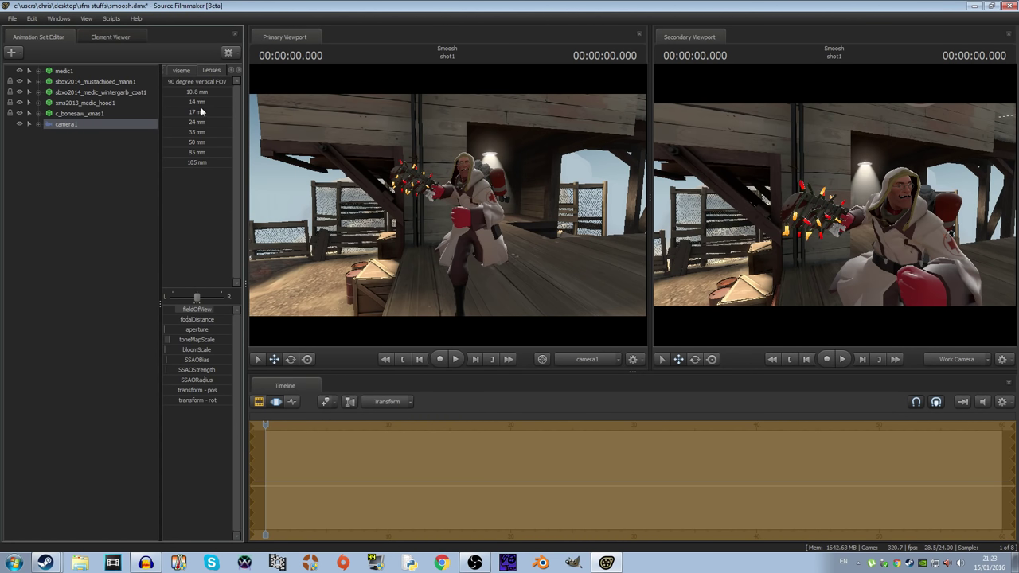
pyautogui.moveTo(192, 142); pyautogui.dragTo(334, 144)
pyautogui.moveTo(334, 144); pyautogui.dragTo(334, 143)
pyautogui.moveTo(192, 142); pyautogui.dragTo(246, 151)
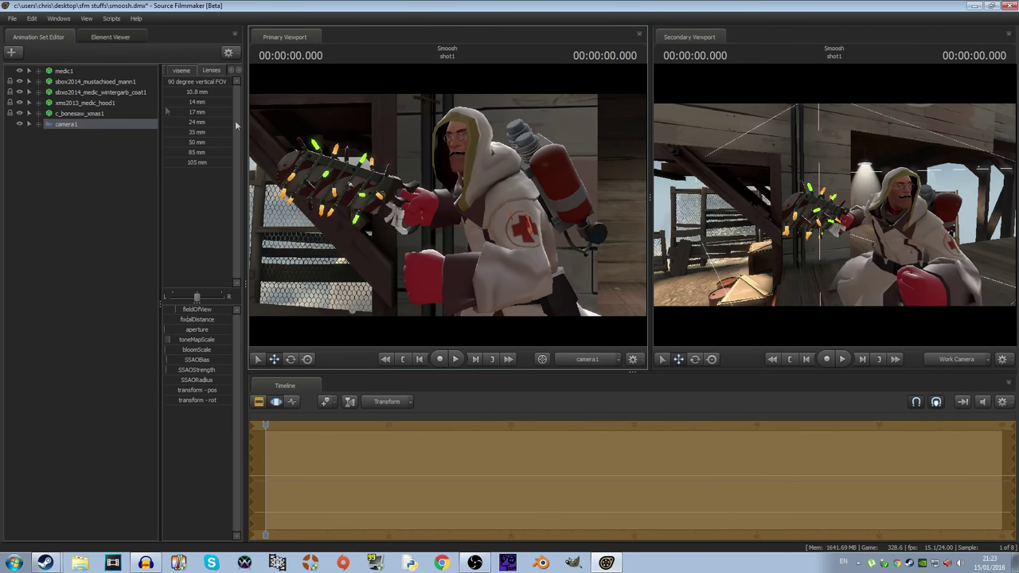
# Step: Rotate the medic's bip_head bone so that the face turns toward camera1
pyautogui.click(61, 75)
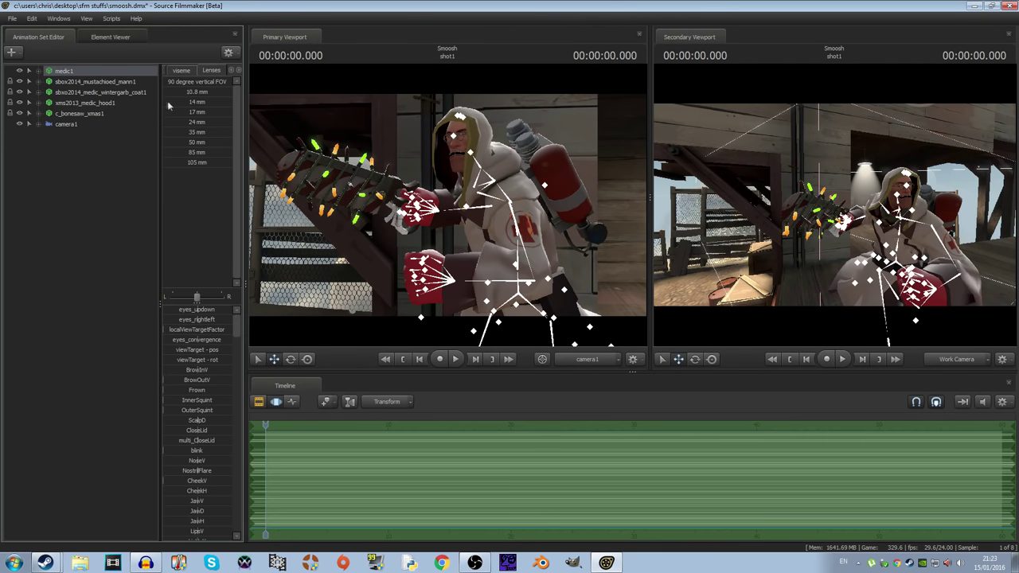
pyautogui.click(39, 70)
pyautogui.click(82, 246)
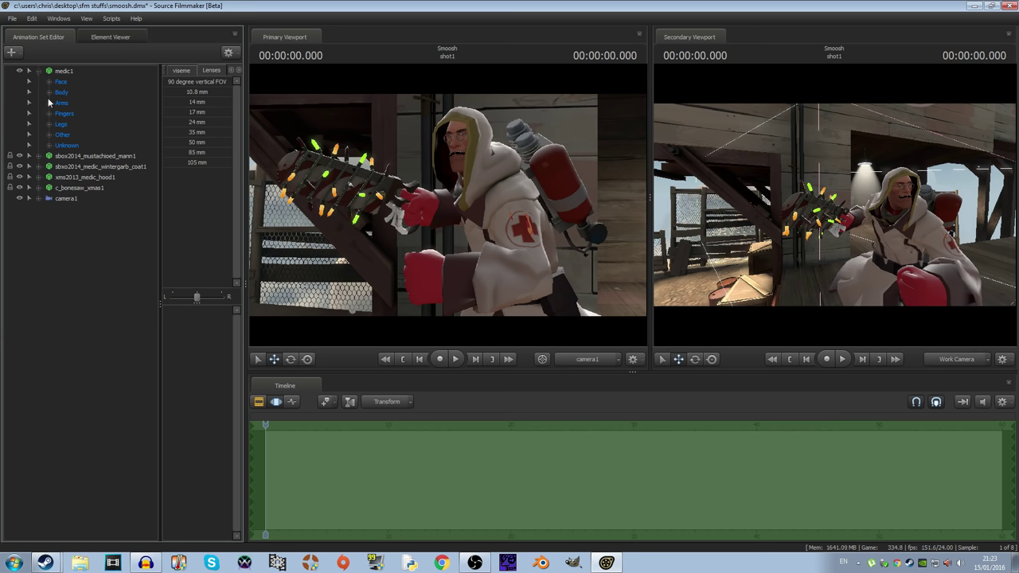
pyautogui.click(49, 92)
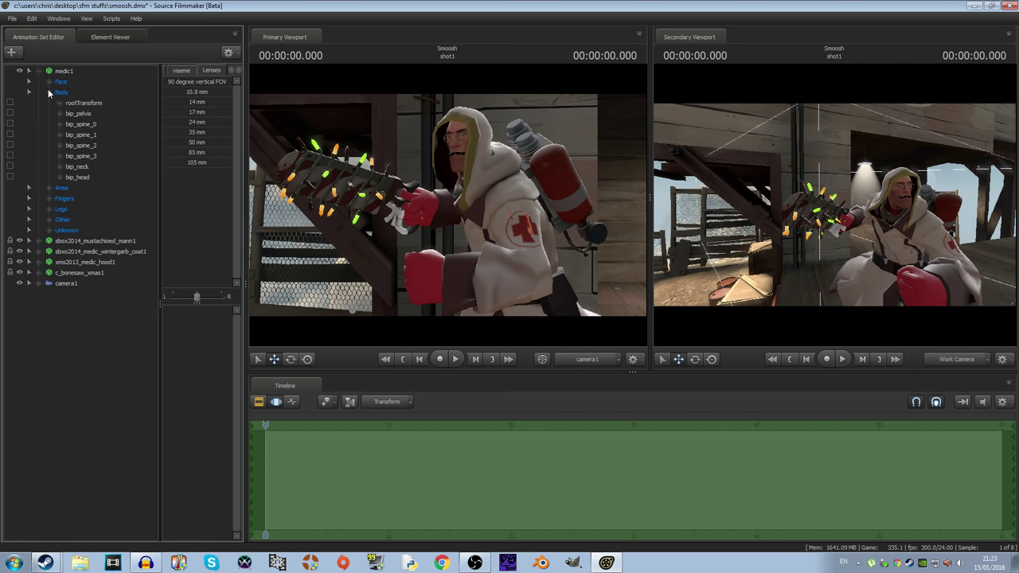
pyautogui.click(78, 177)
pyautogui.click(294, 357)
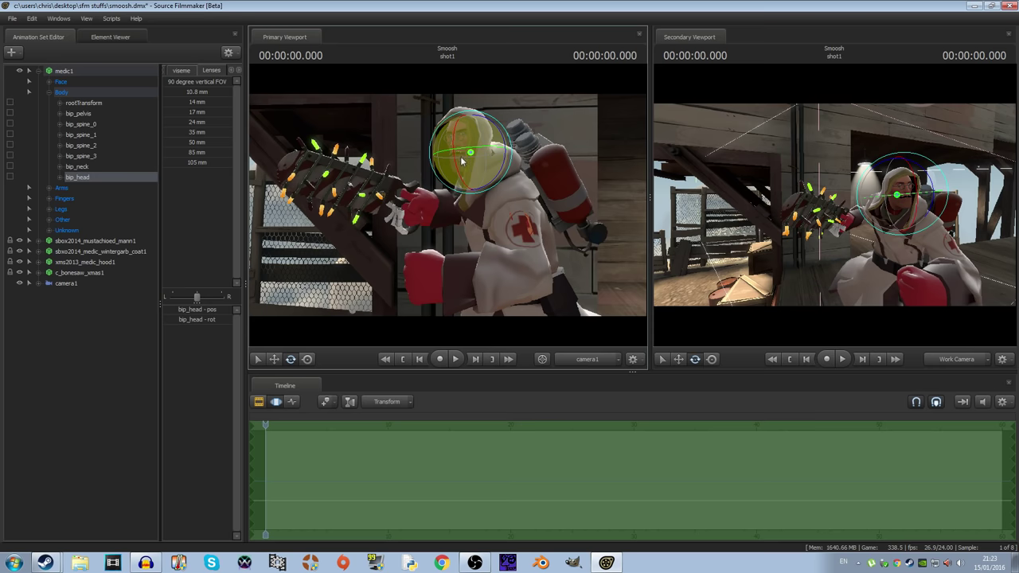
pyautogui.moveTo(461, 157); pyautogui.dragTo(467, 151)
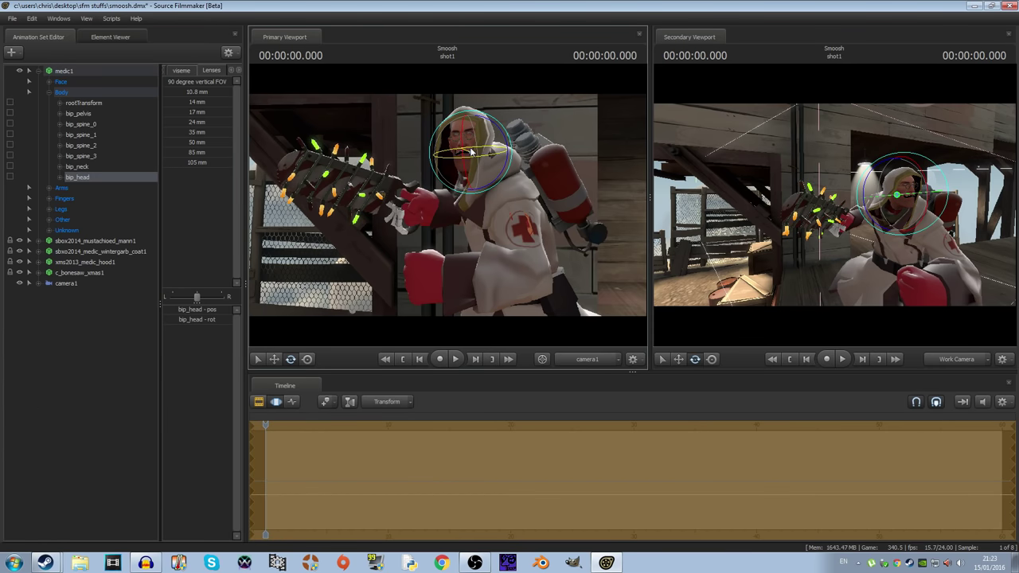
pyautogui.click(37, 73)
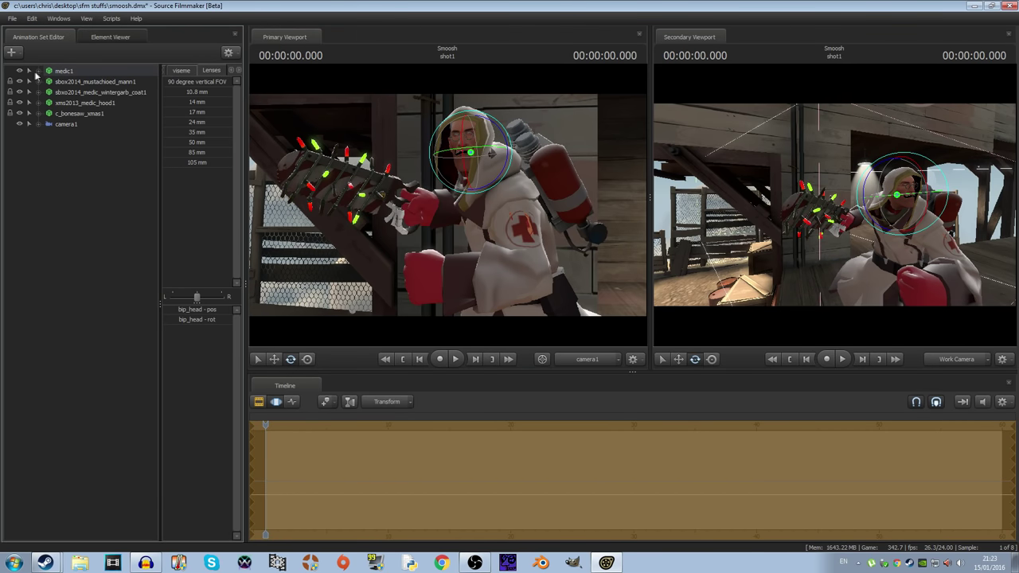
# Step: Adjust the medic's gaze with eyes_updown and eyes_rightleft, using a close-up of the face in the secondary viewport
pyautogui.click(51, 76)
pyautogui.moveTo(794, 284); pyautogui.dragTo(815, 260)
pyautogui.press('w')
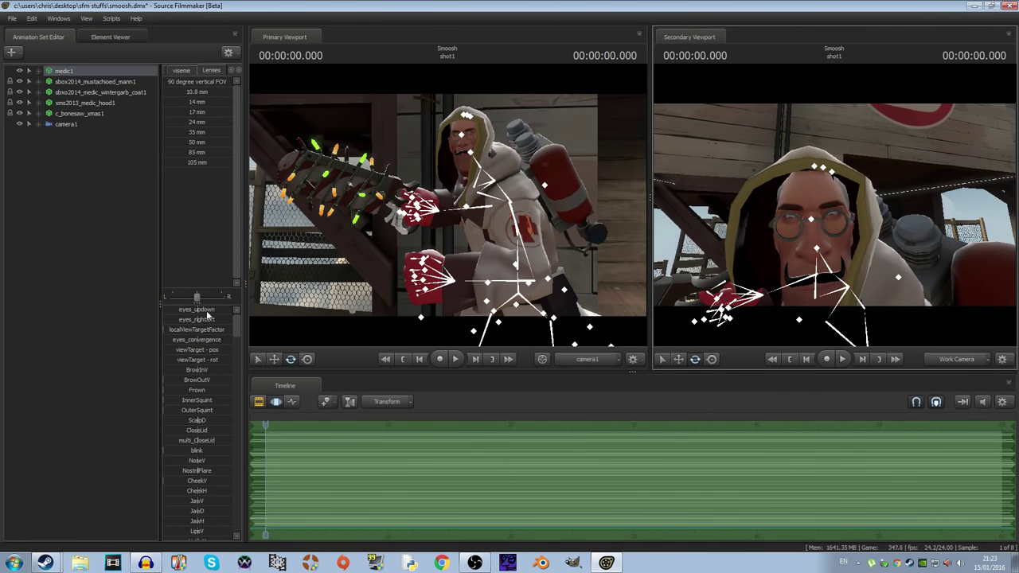
pyautogui.moveTo(205, 311); pyautogui.dragTo(191, 309)
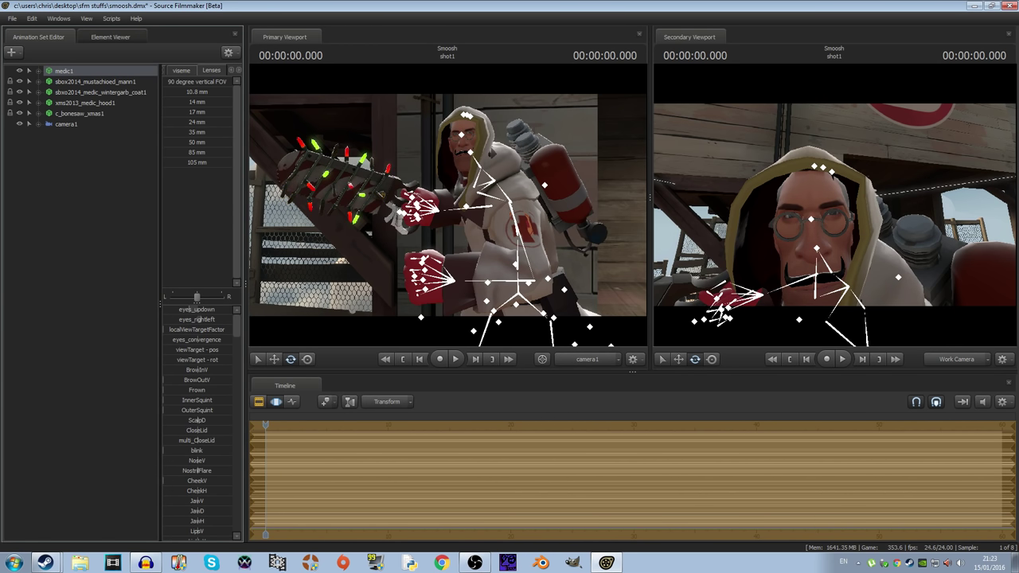
# Step: Raise the medic's Smile facial control and deselect the model
pyautogui.scroll(-3, 199, 435)
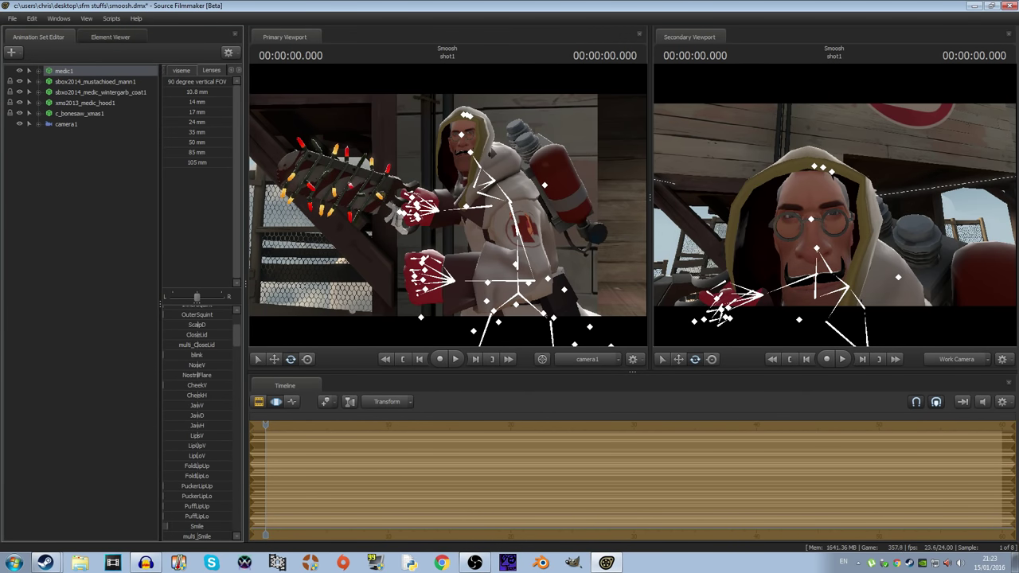
pyautogui.moveTo(167, 526); pyautogui.dragTo(202, 527)
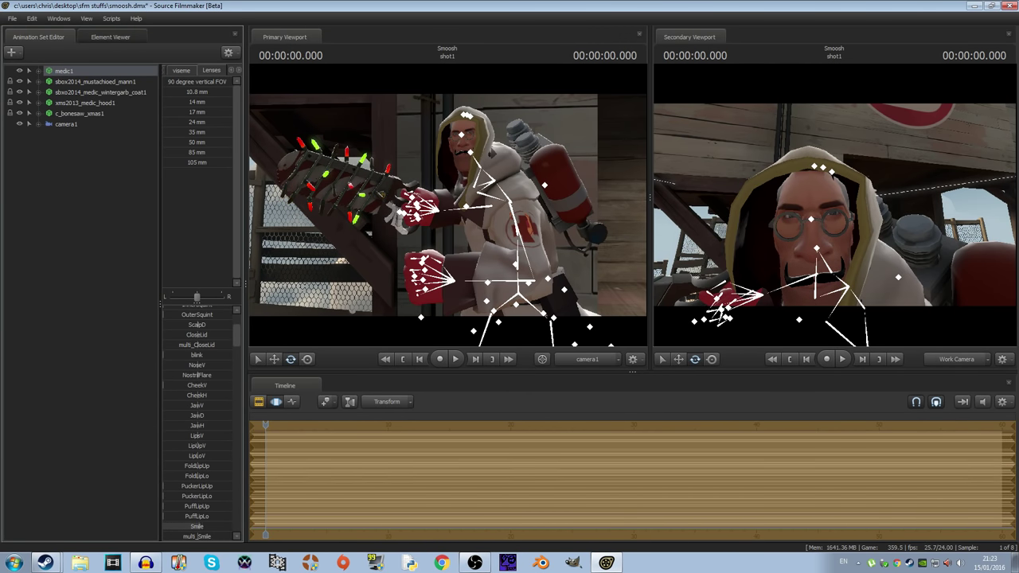
pyautogui.click(56, 280)
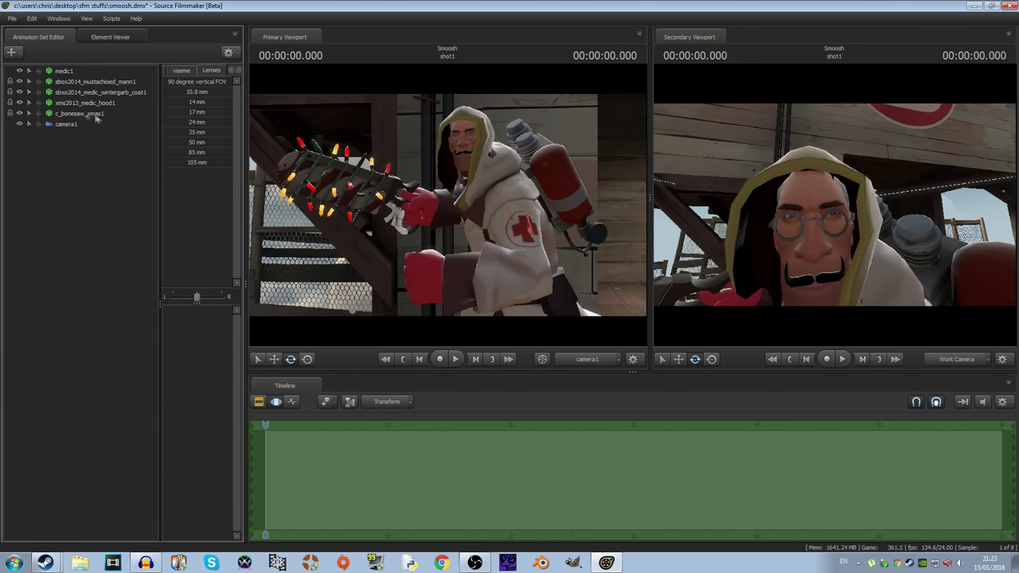
# Step: Adjust camera1's focalDistance, raise its aperture and lower its toneMapScale to darken the shot
pyautogui.click(61, 124)
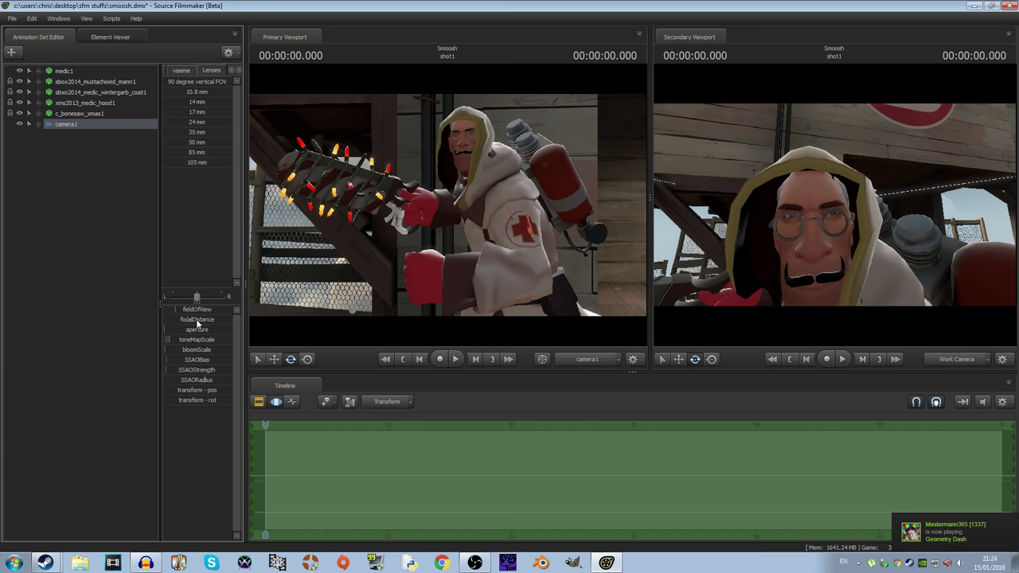
pyautogui.moveTo(197, 322)
pyautogui.mouseDown()
pyautogui.moveTo(226, 322)
pyautogui.moveTo(175, 329)
pyautogui.moveTo(194, 329)
pyautogui.mouseUp()
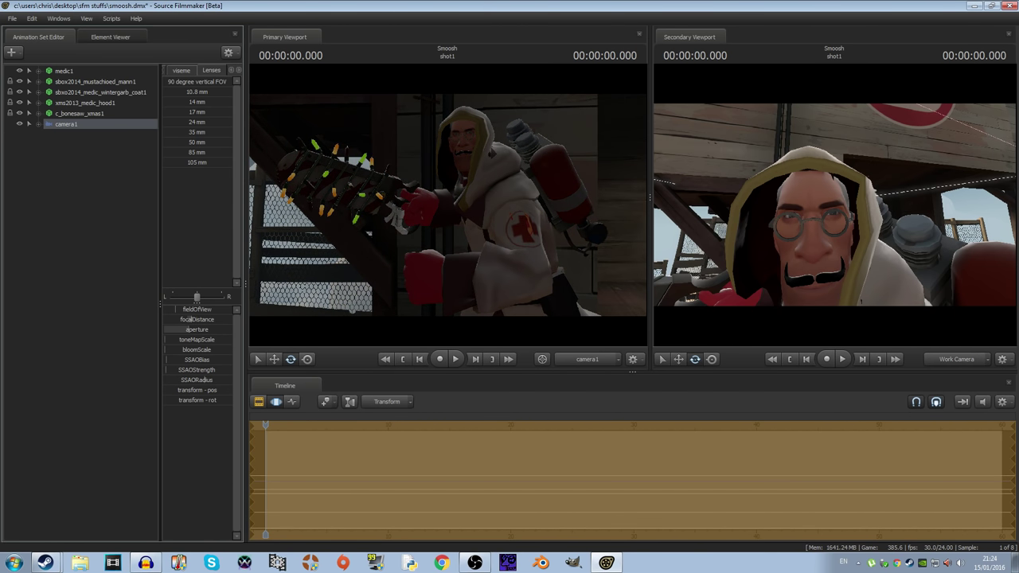
pyautogui.click(57, 108)
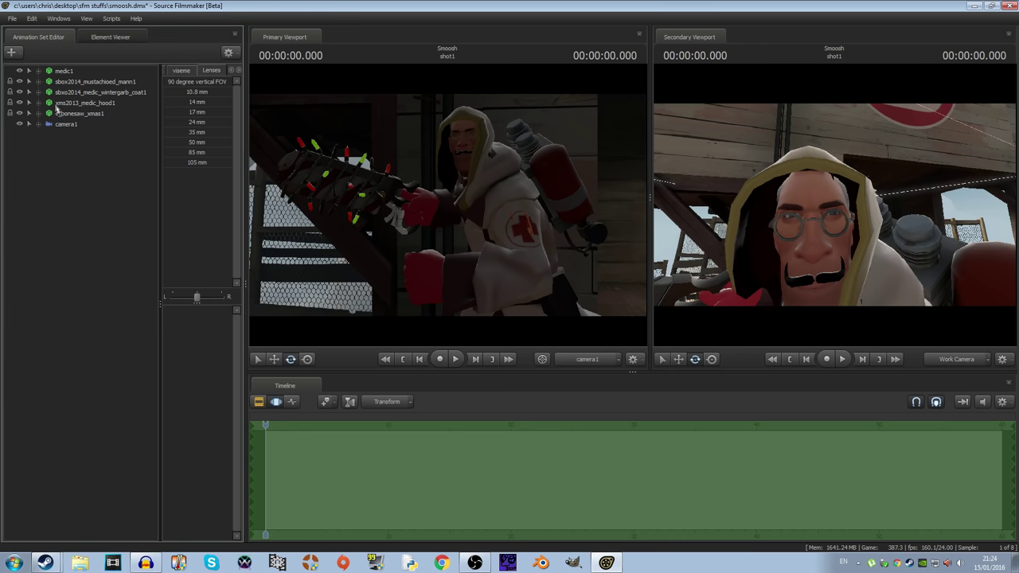
# Step: Create a new light and, looking through it in the secondary viewport, position it in front of the medic
pyautogui.click(11, 52)
pyautogui.click(95, 223)
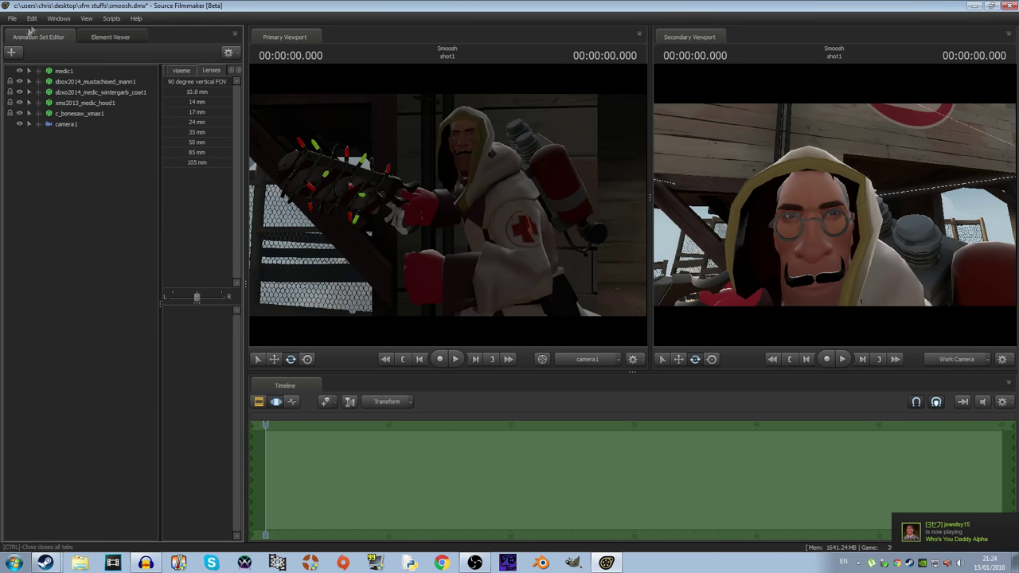
pyautogui.click(12, 52)
pyautogui.click(58, 77)
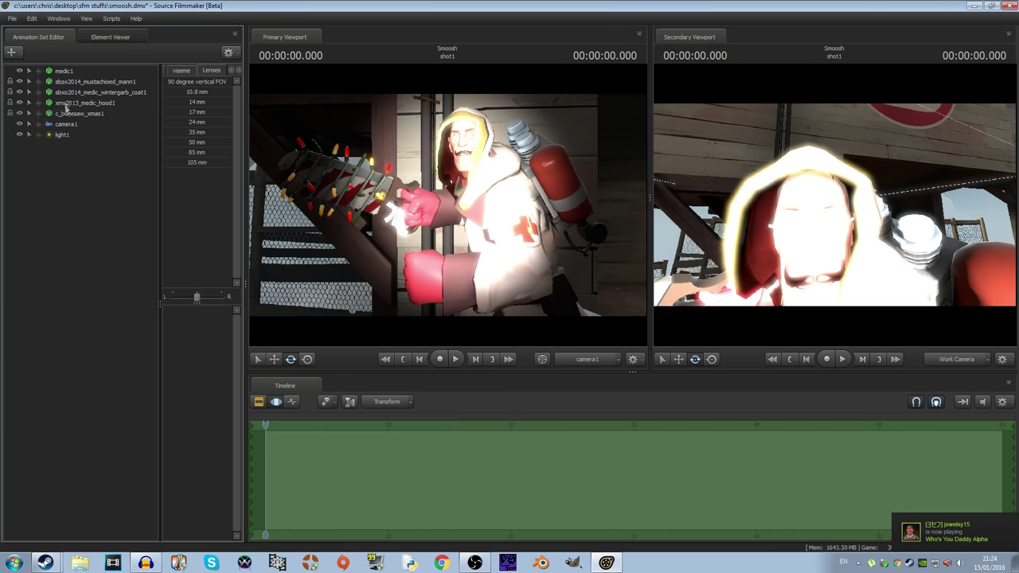
pyautogui.click(68, 135)
pyautogui.moveTo(446, 147); pyautogui.dragTo(863, 183)
pyautogui.press('s')
pyautogui.press('a')
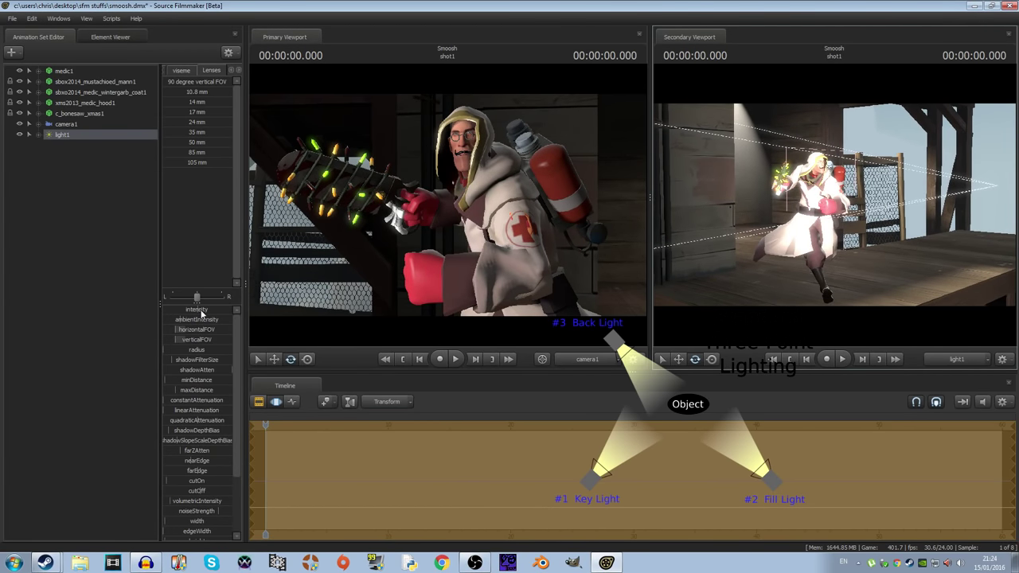
# Step: Create a second light, aim it at the medic from behind his side, and adjust its intensity
pyautogui.click(12, 52)
pyautogui.click(55, 72)
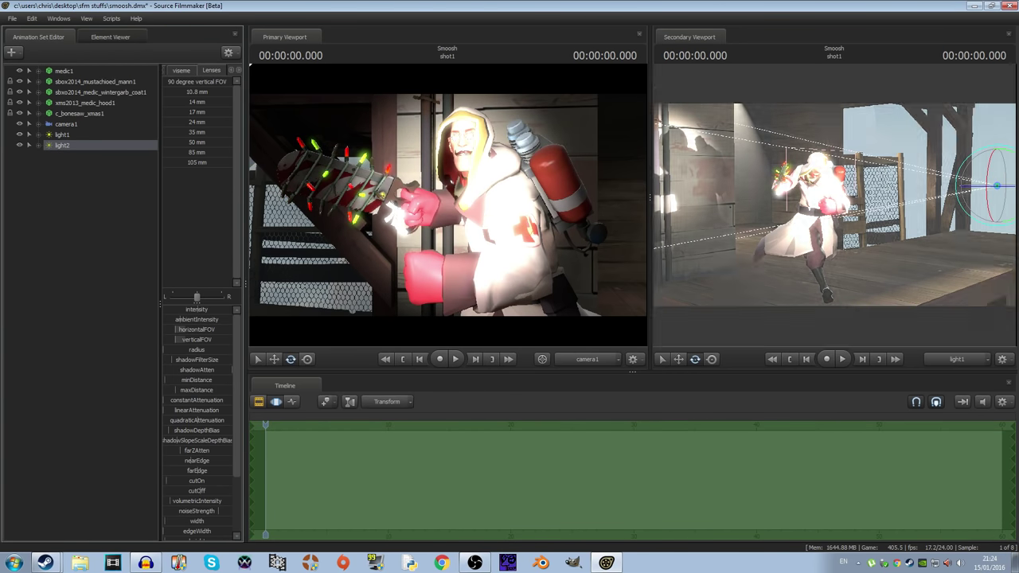
pyautogui.moveTo(128, 149); pyautogui.dragTo(874, 237)
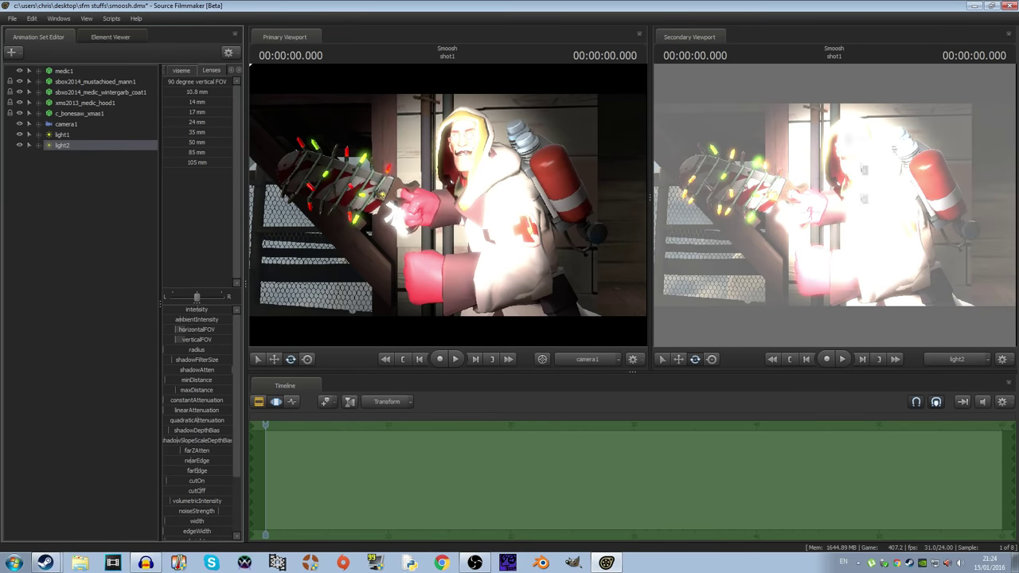
pyautogui.moveTo(707, 150); pyautogui.dragTo(693, 184)
pyautogui.press('s')
pyautogui.press('d')
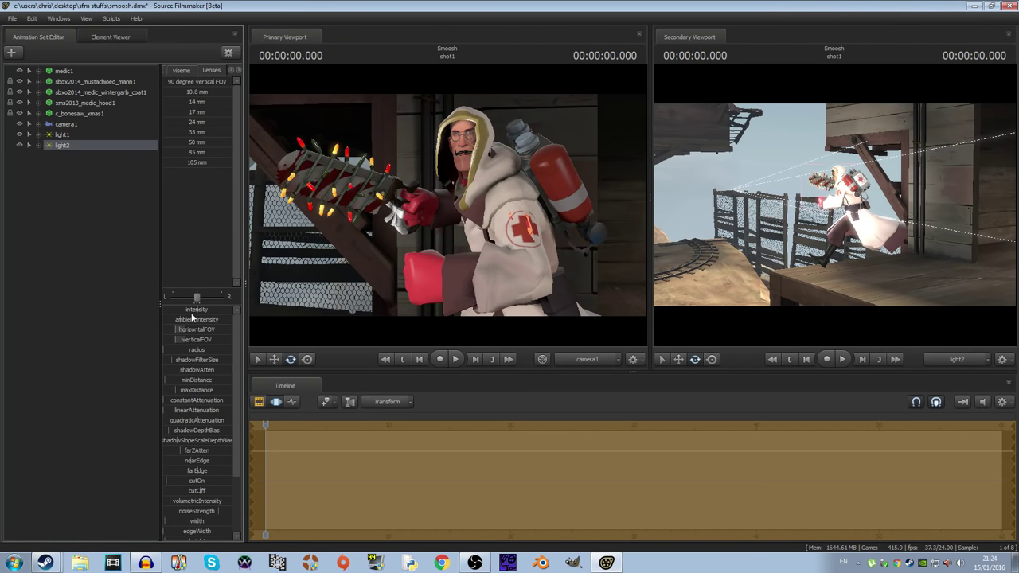
pyautogui.moveTo(190, 313); pyautogui.dragTo(190, 314)
pyautogui.click(95, 179)
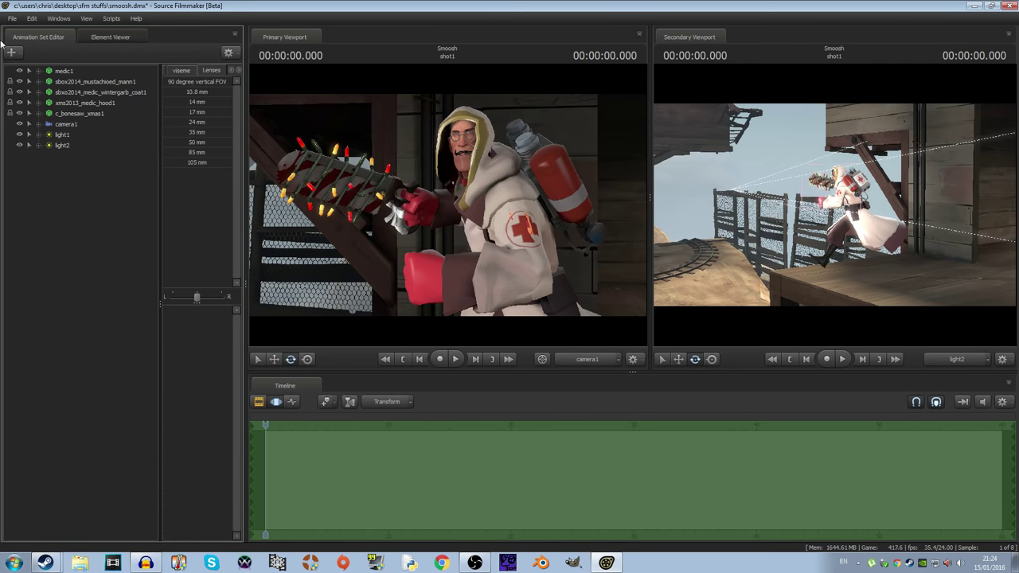
# Step: Create a third light and place it close to the medic from another angle in the secondary viewport
pyautogui.click(13, 53)
pyautogui.click(50, 77)
pyautogui.moveTo(74, 156); pyautogui.dragTo(931, 219)
pyautogui.press('w')
pyautogui.moveTo(808, 203); pyautogui.dragTo(796, 203)
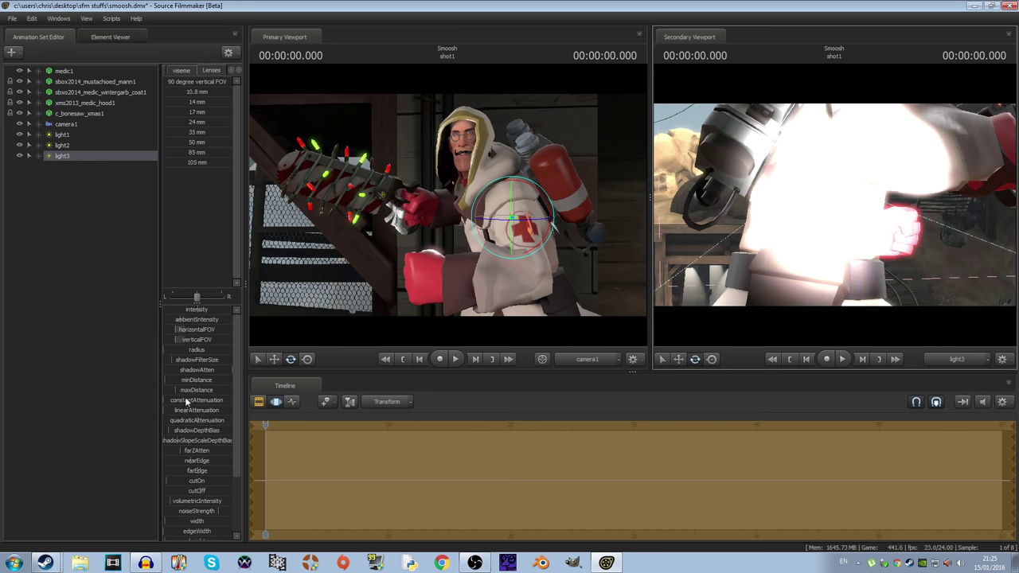
# Step: Raise light3's constantAttenuation, widen its horizontalFOV and verticalFOV to the maximum, and re-aim it at the medic
pyautogui.moveTo(186, 401); pyautogui.dragTo(191, 401)
pyautogui.moveTo(182, 330); pyautogui.dragTo(231, 329)
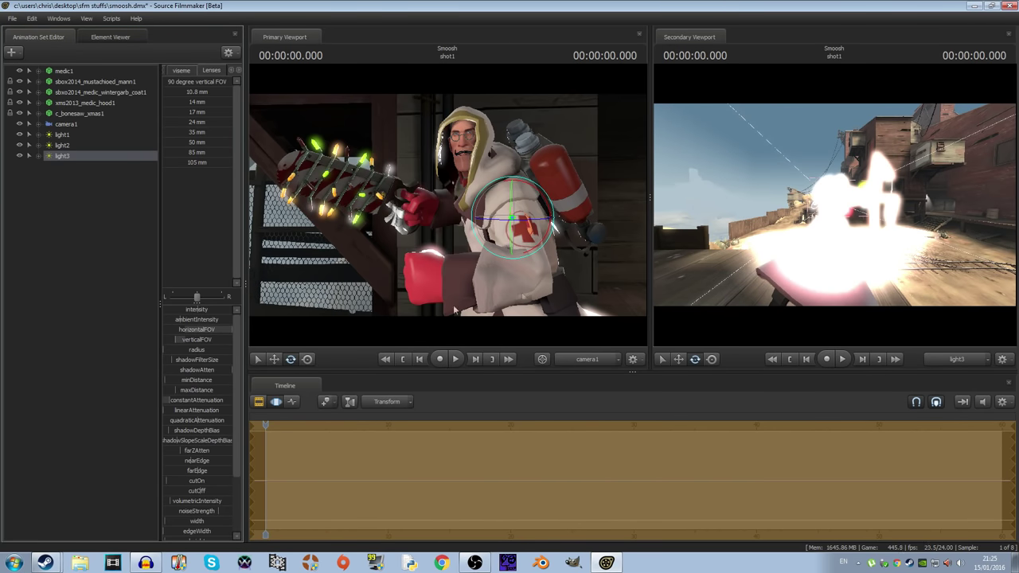
pyautogui.moveTo(864, 222); pyautogui.dragTo(833, 206)
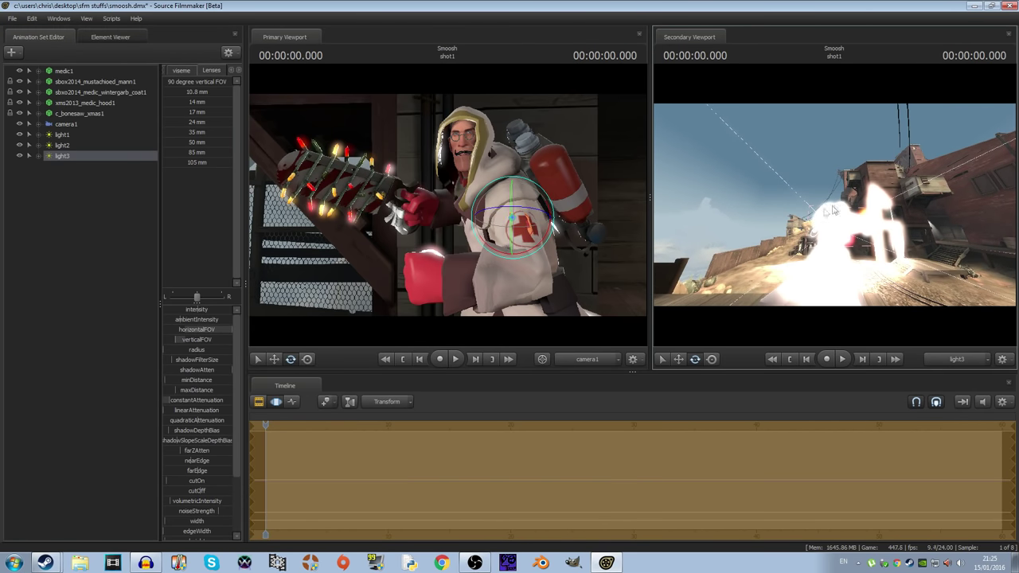
pyautogui.moveTo(196, 339); pyautogui.dragTo(273, 326)
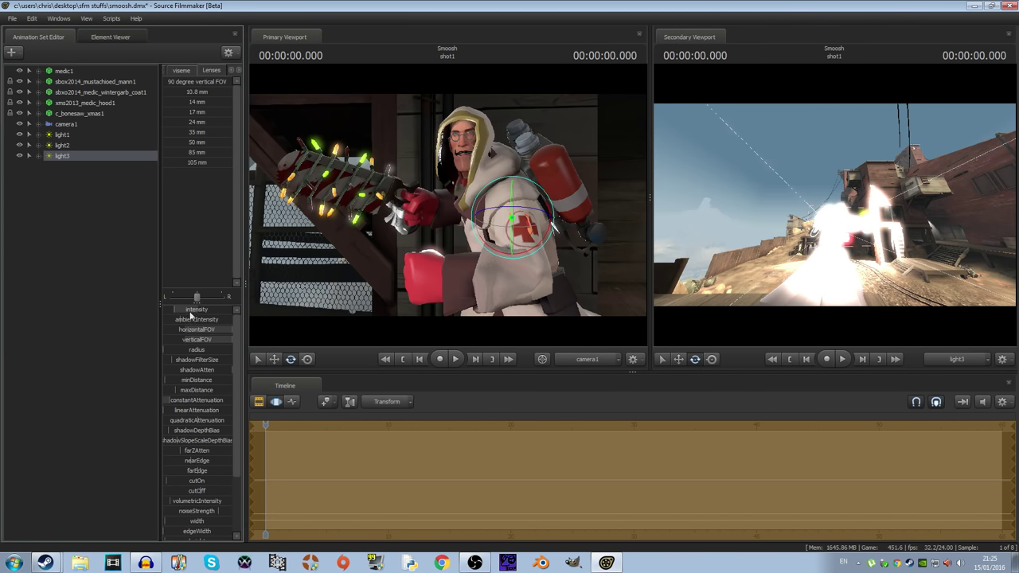
# Step: In the primary viewport's progressive refinement settings, disable Motion Blur, enable Ambient Occlusion, and set Depth Of Field samples to 1024 (override)
pyautogui.rightClick(327, 227)
pyautogui.click(157, 213)
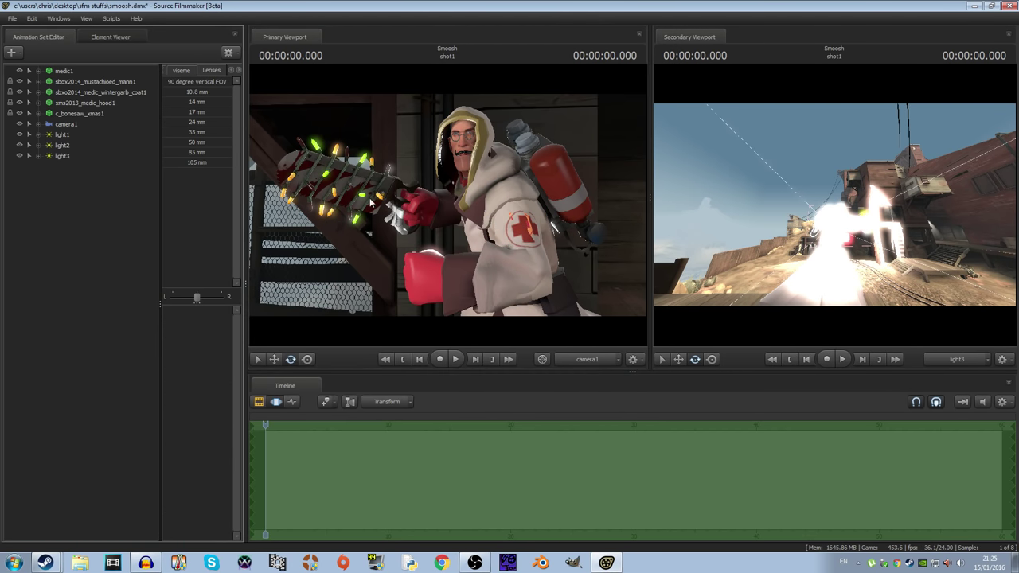
pyautogui.rightClick(373, 201)
pyautogui.click(398, 206)
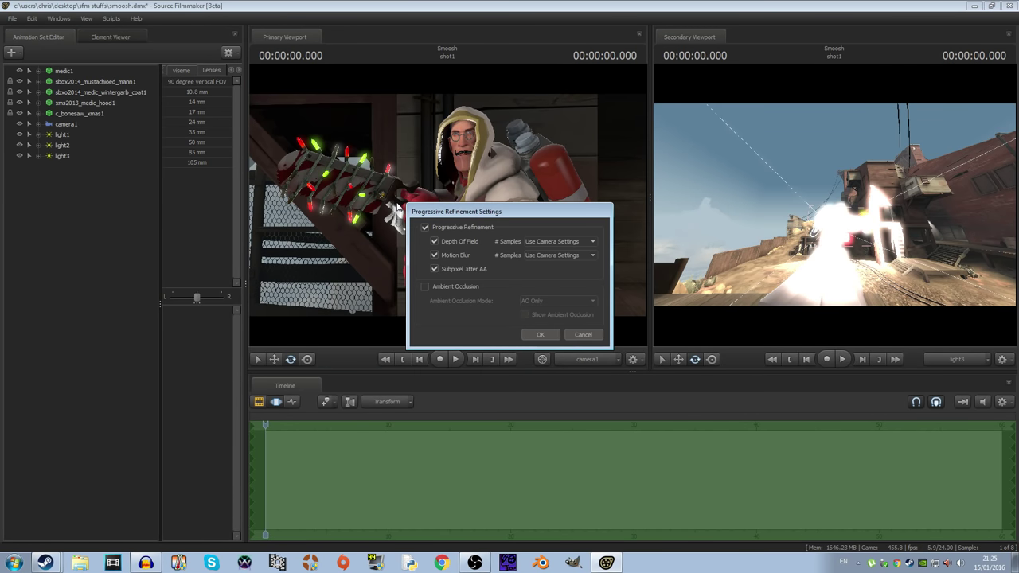
pyautogui.click(455, 256)
pyautogui.click(444, 287)
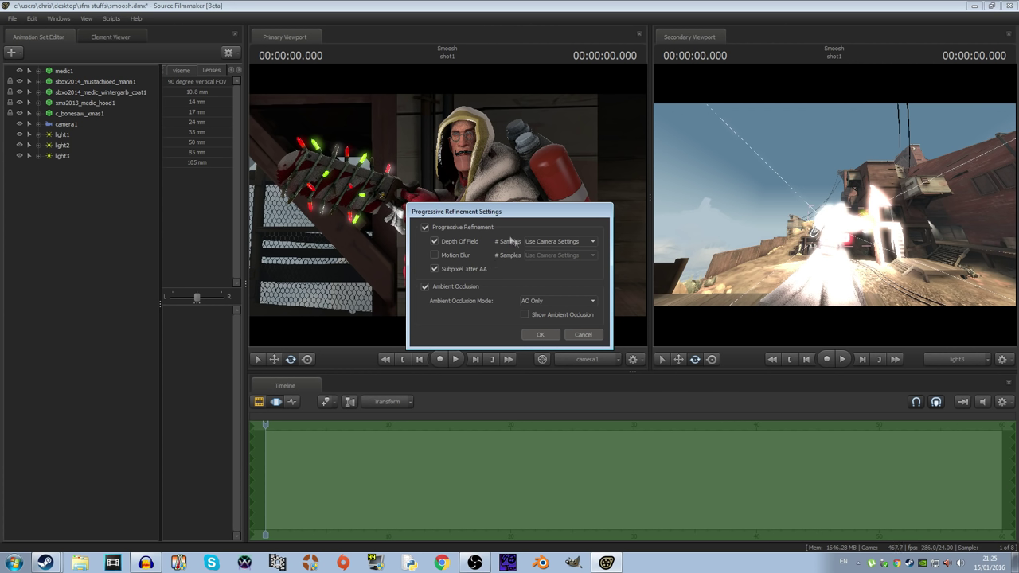
pyautogui.click(550, 243)
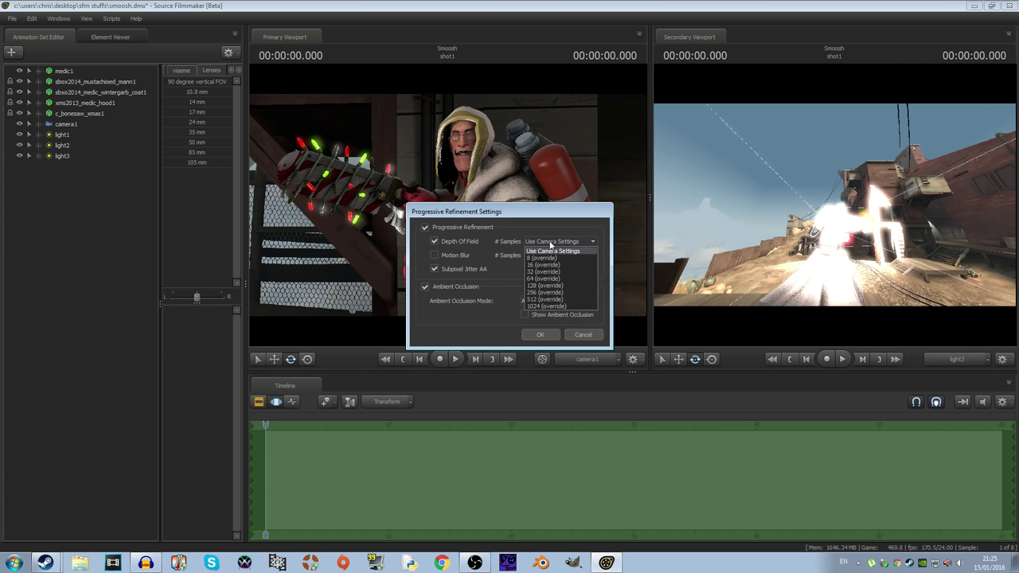
pyautogui.click(552, 306)
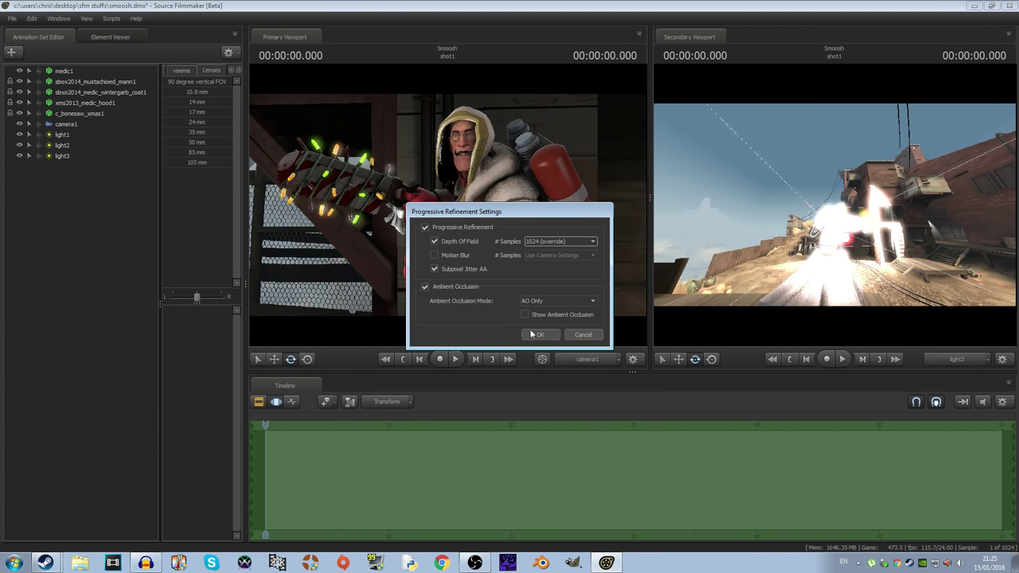
pyautogui.click(537, 335)
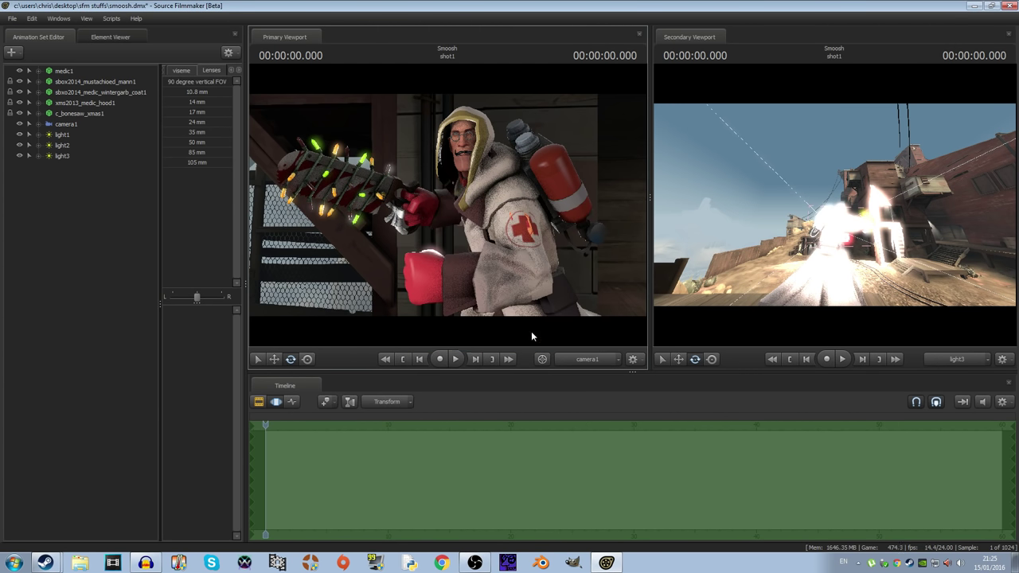
# Step: Switch to the Clip Editor and try the bodygroup_shirt_hands option for medic1's clothes_hands body group
pyautogui.click(259, 402)
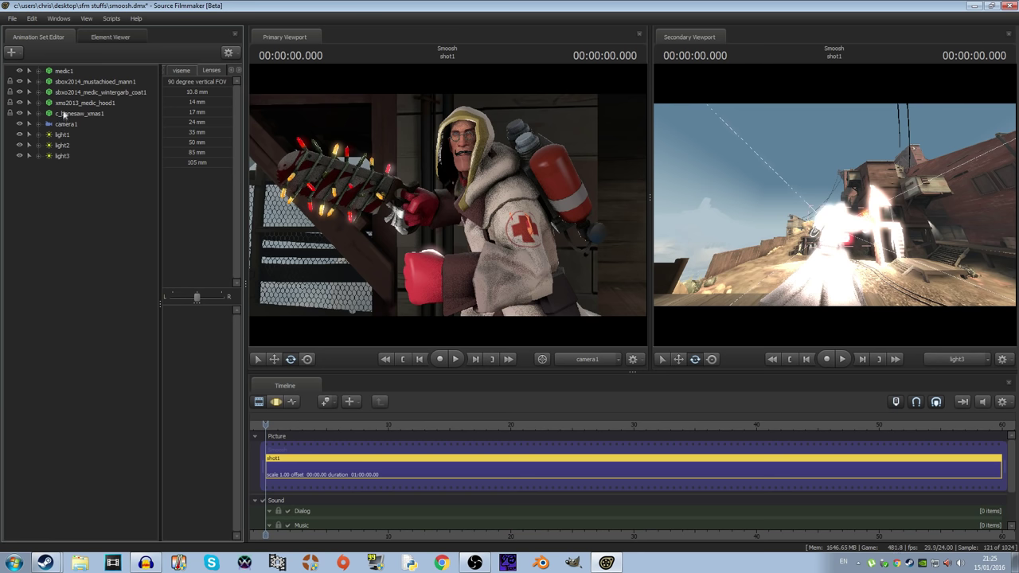
pyautogui.rightClick(68, 72)
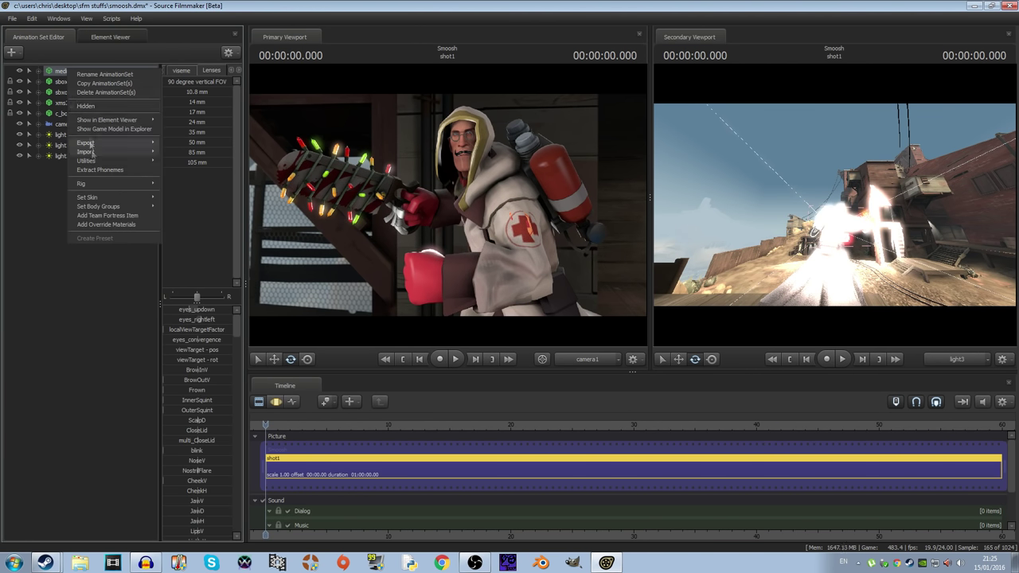
pyautogui.moveTo(113, 209)
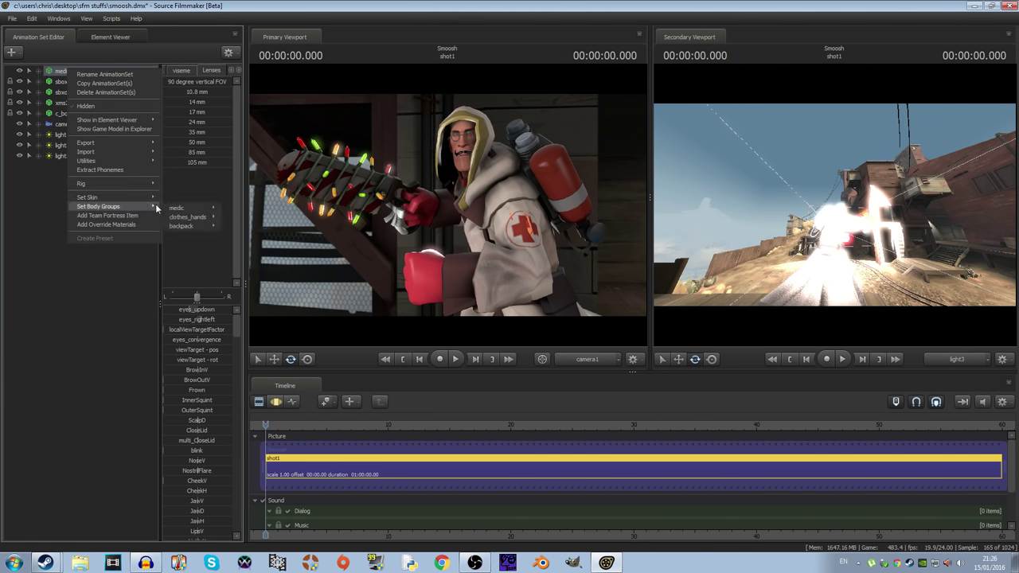
pyautogui.moveTo(191, 217)
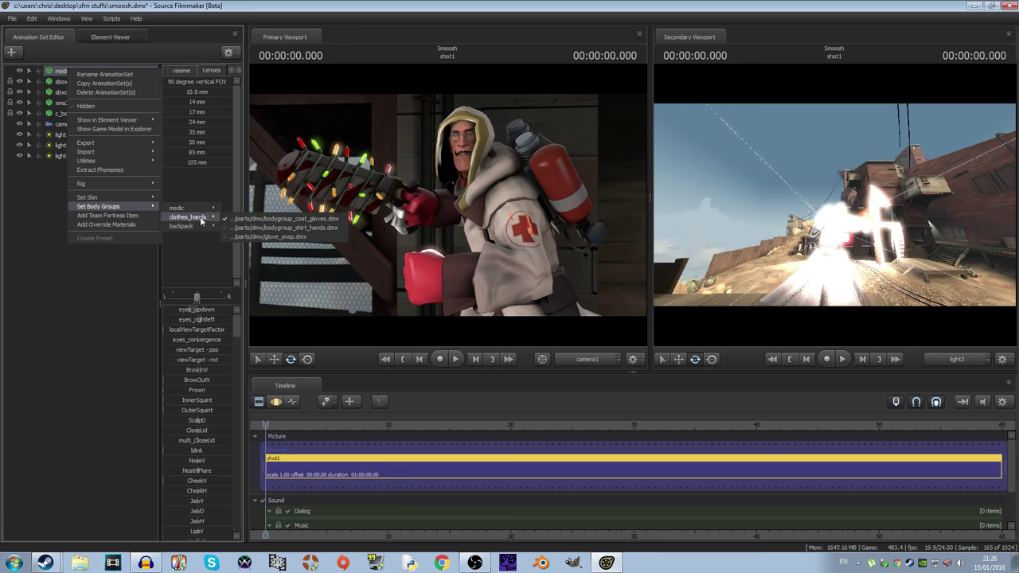
pyautogui.click(250, 227)
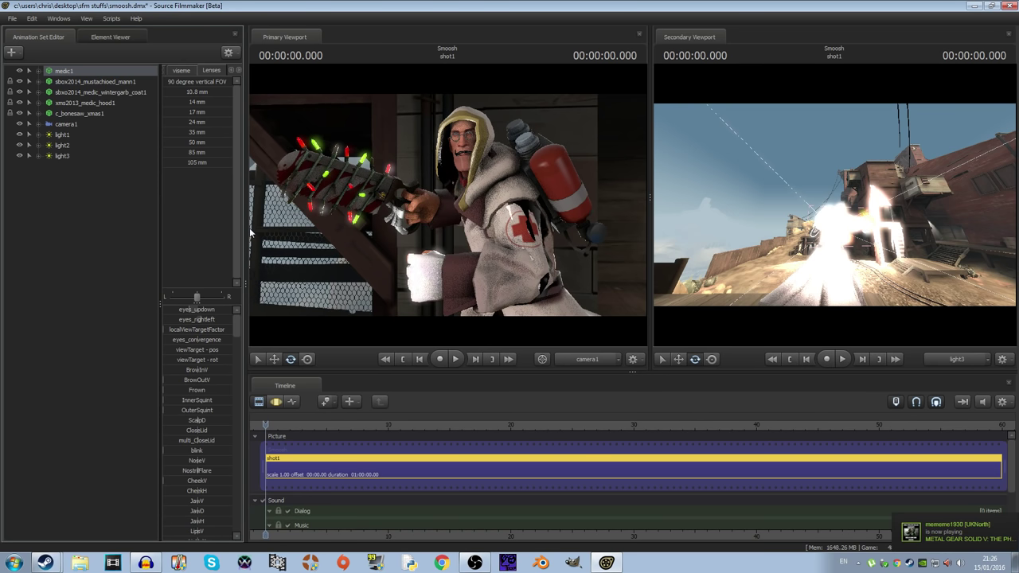
# Step: Try the glove_snap option for medic1's clothes_hands body group
pyautogui.rightClick(68, 72)
pyautogui.moveTo(105, 208)
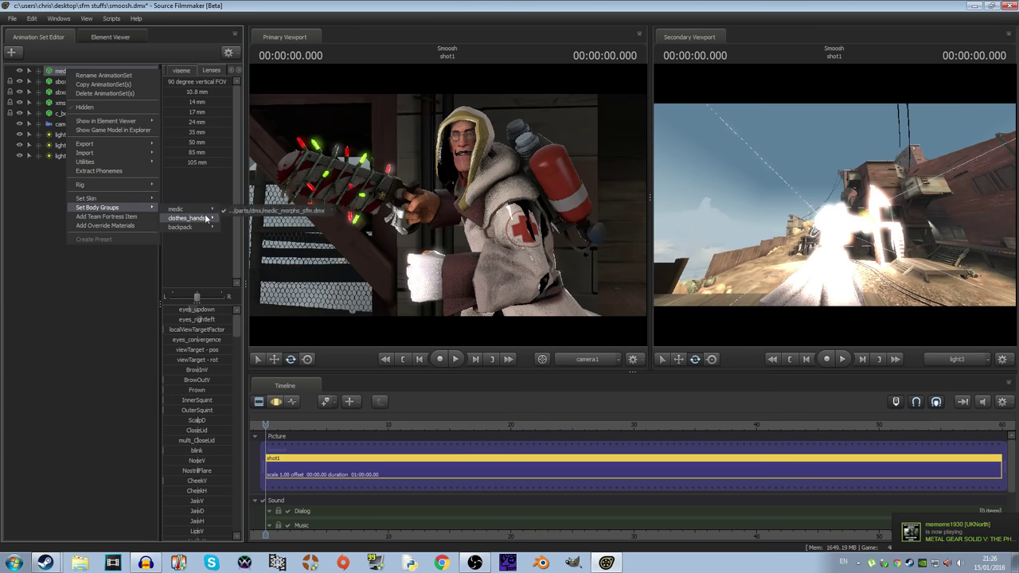
pyautogui.moveTo(192, 216)
pyautogui.click(243, 238)
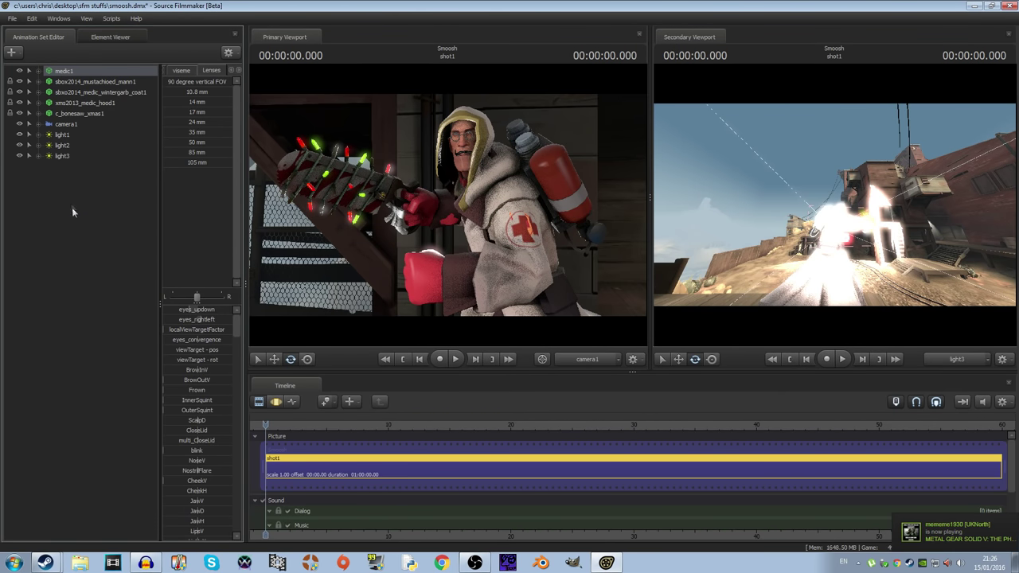
# Step: Remove the medic's backpack by setting medic1's backpack body group to none
pyautogui.rightClick(70, 72)
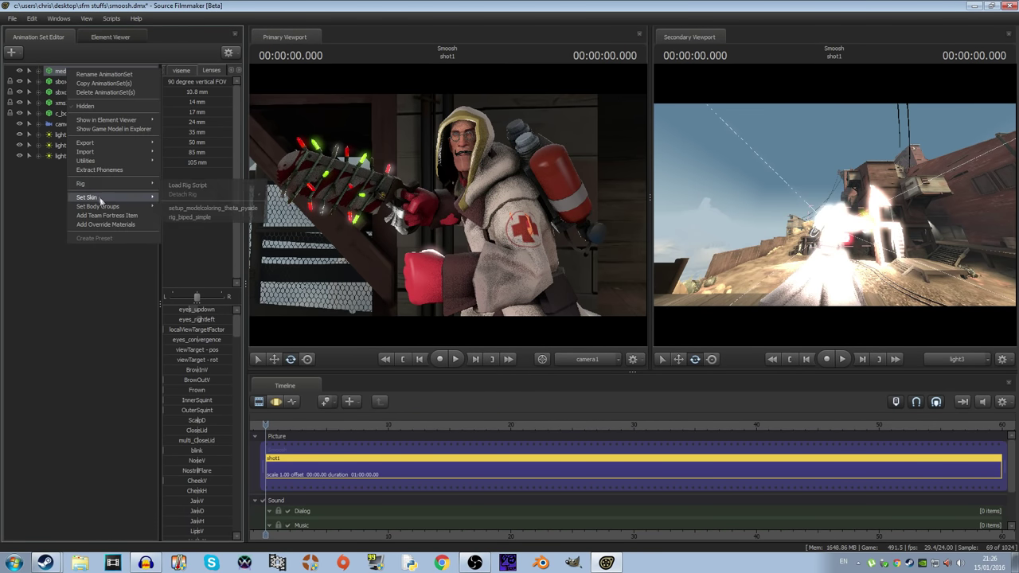
pyautogui.moveTo(104, 206)
pyautogui.moveTo(209, 226)
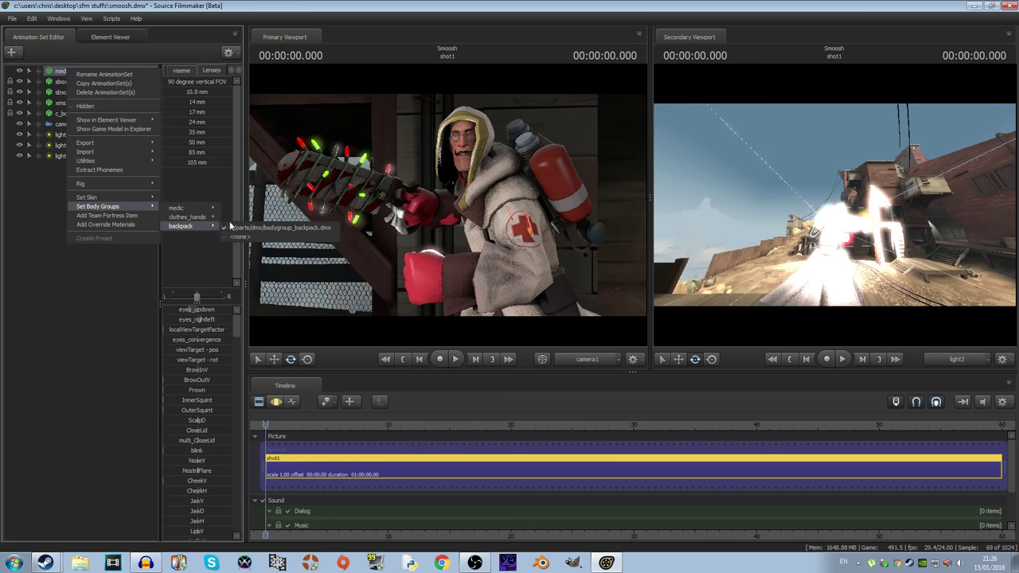
pyautogui.click(246, 235)
# Step: Try bodygroup_shirt_hands again as medic1's clothes_hands body group with the backpack removed
pyautogui.rightClick(71, 73)
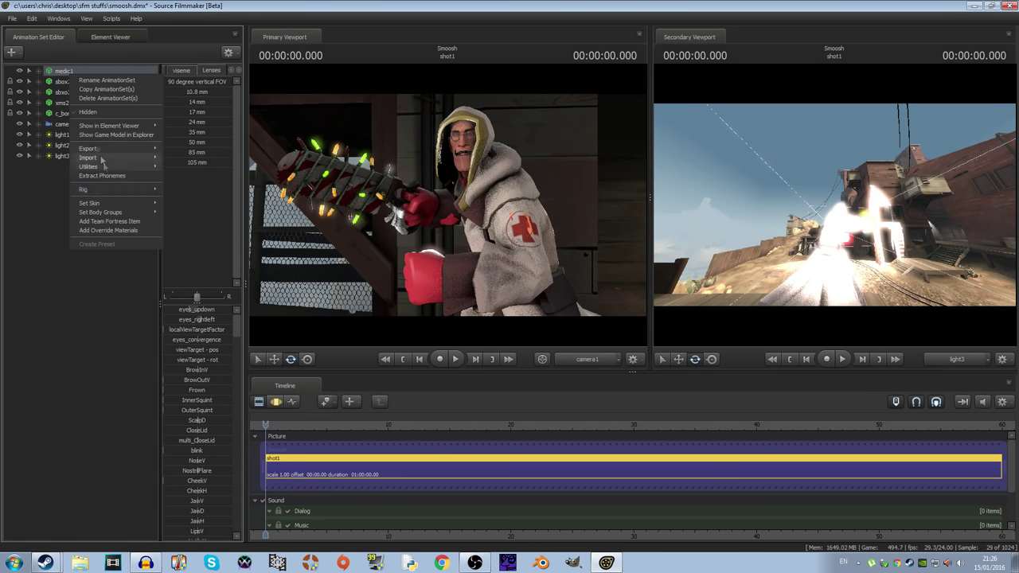
pyautogui.moveTo(125, 214)
pyautogui.moveTo(199, 223)
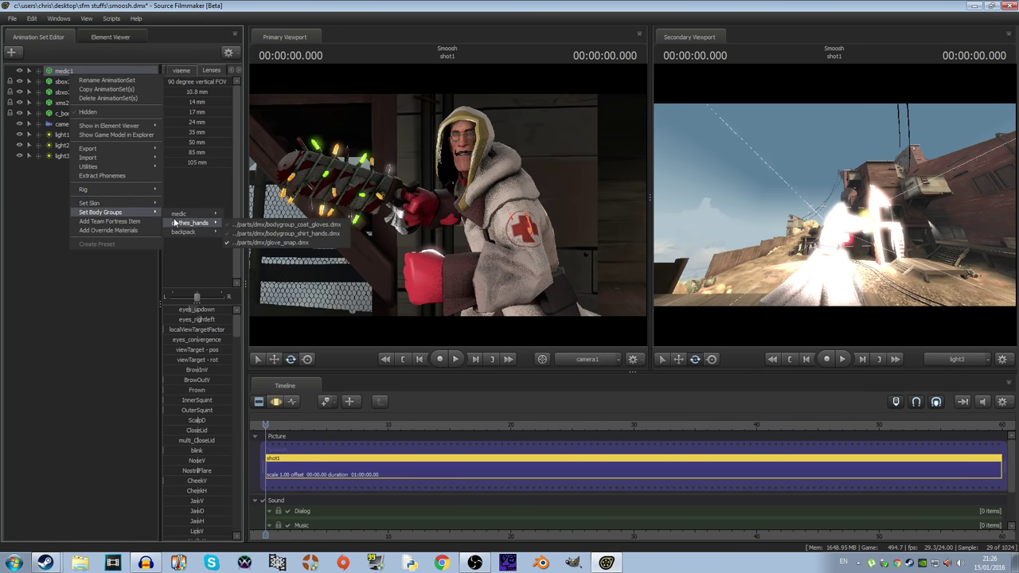
pyautogui.click(241, 224)
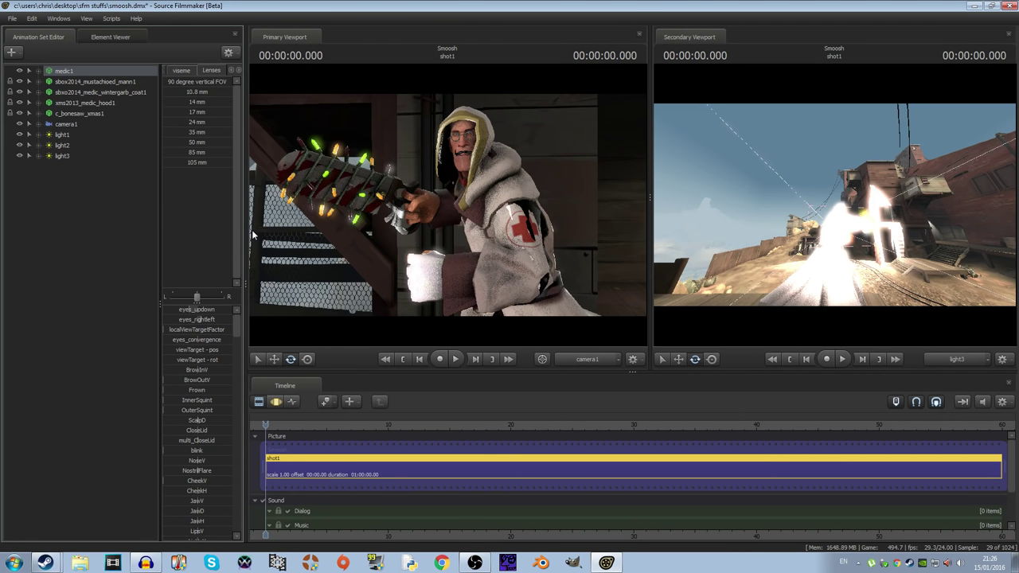
# Step: Set medic1's clothes_hands body group to bodygroup_coat_gloves
pyautogui.rightClick(65, 74)
pyautogui.moveTo(132, 211)
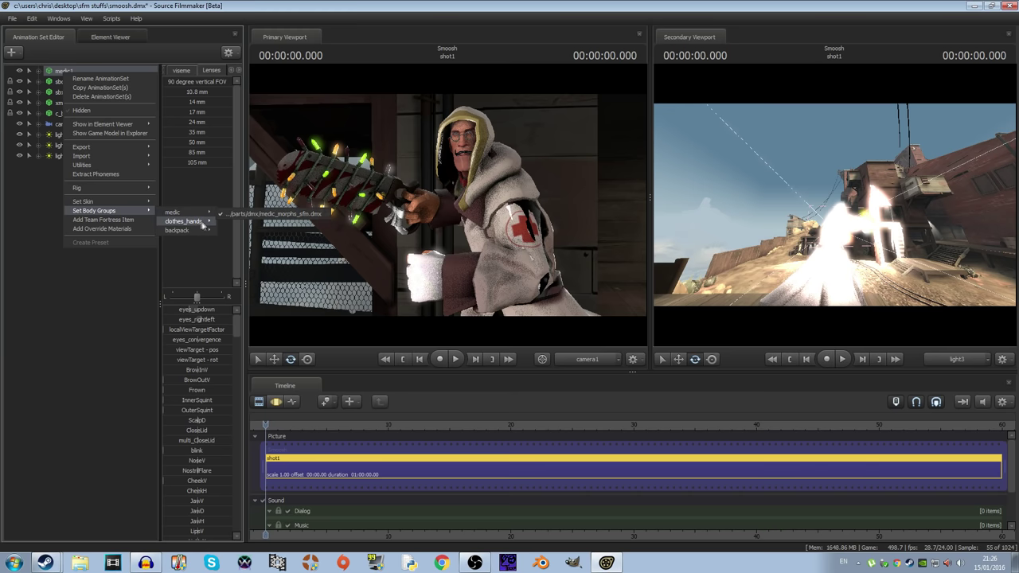
pyautogui.moveTo(181, 222)
pyautogui.click(239, 228)
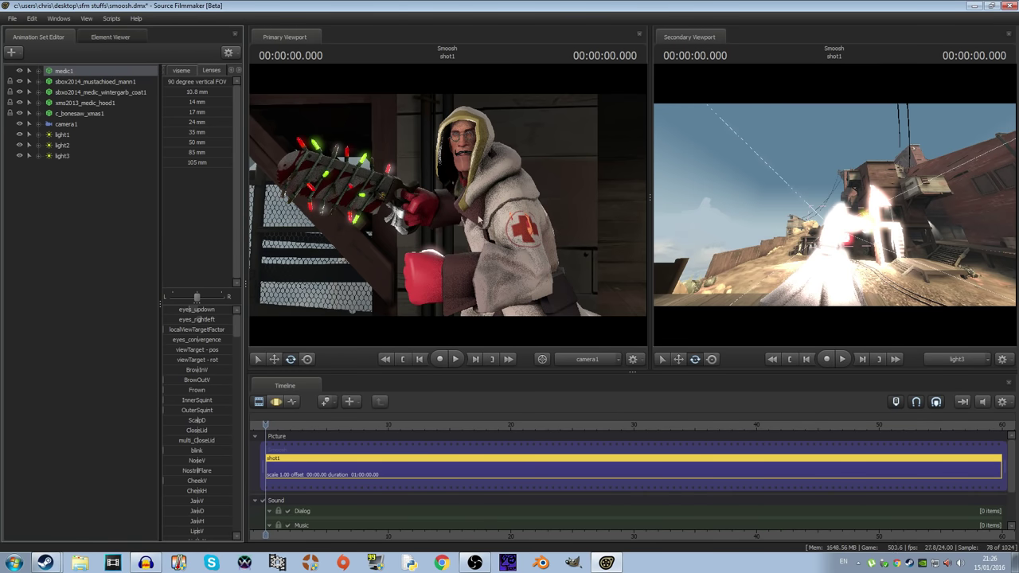
# Step: Return to the Motion Editor and review the Ambient Occlusion option in the progressive refinement settings, keeping it enabled
pyautogui.click(276, 401)
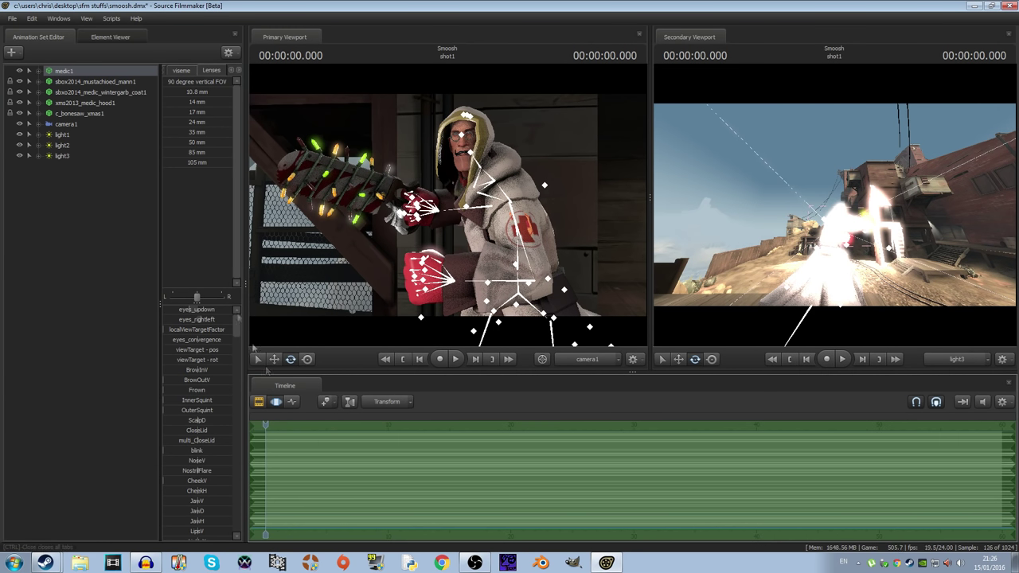
pyautogui.rightClick(344, 188)
pyautogui.click(374, 193)
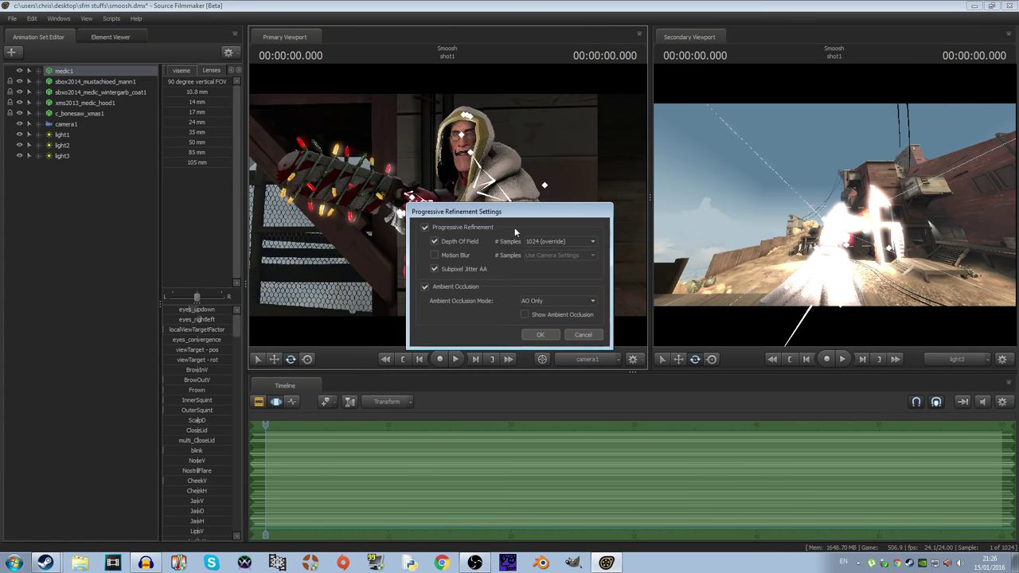
pyautogui.click(465, 289)
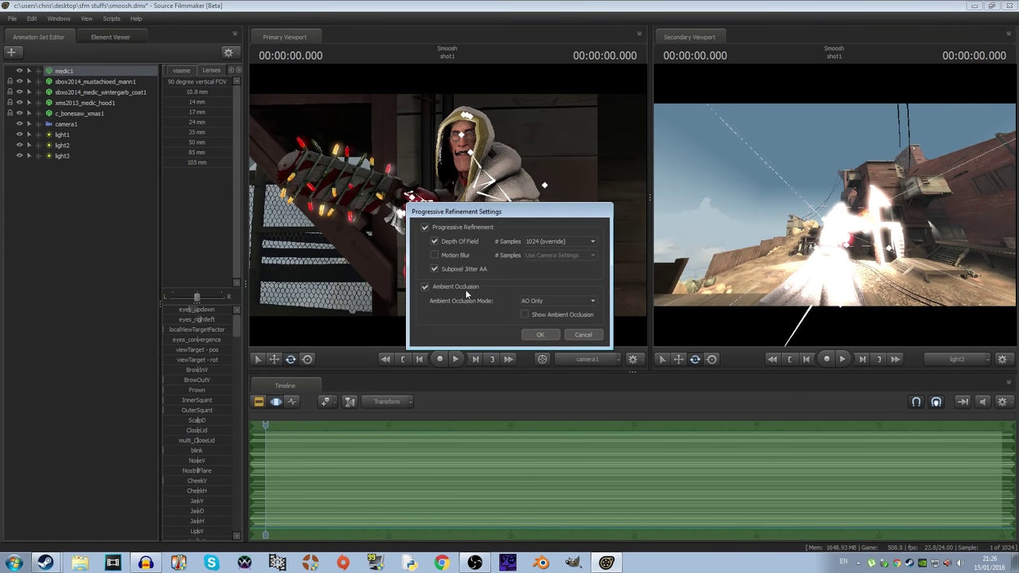
pyautogui.click(533, 335)
# Step: Delete the animation sets of all three manually placed lights: light3, light2 and light1
pyautogui.click(76, 155)
pyautogui.rightClick(75, 154)
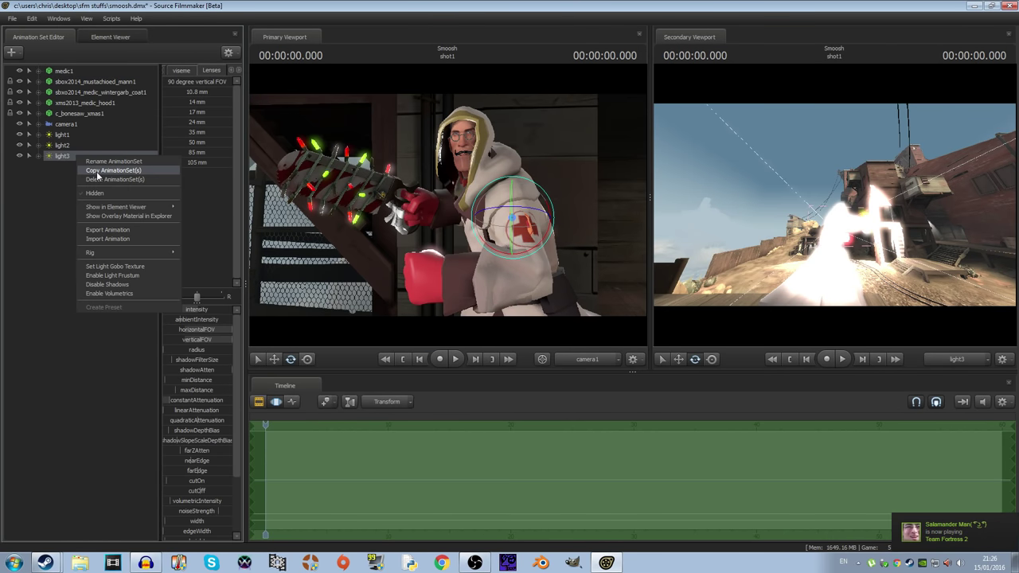
pyautogui.click(97, 179)
pyautogui.click(62, 145)
pyautogui.rightClick(62, 145)
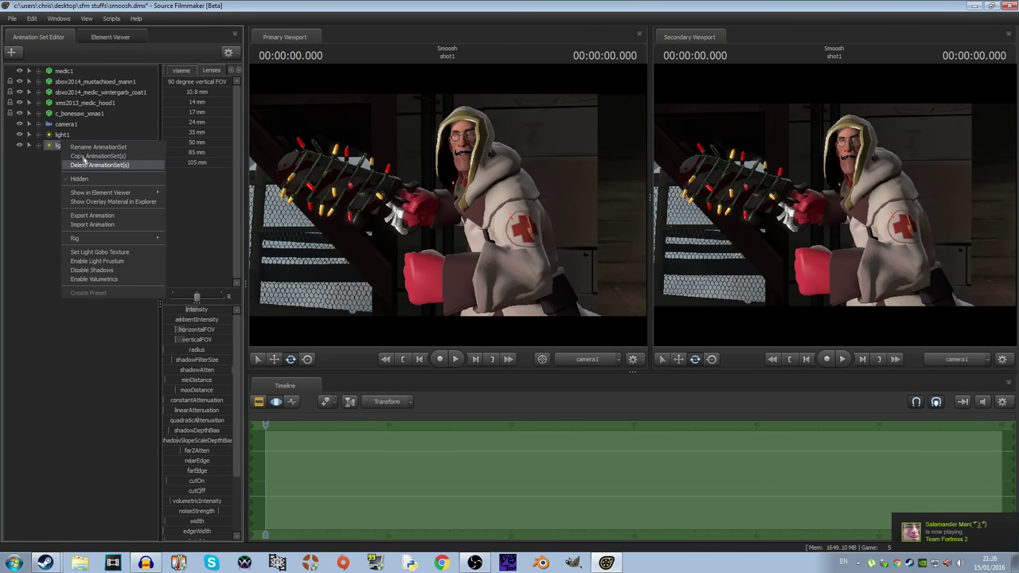
pyautogui.click(83, 164)
pyautogui.click(70, 135)
pyautogui.rightClick(70, 135)
pyautogui.click(82, 157)
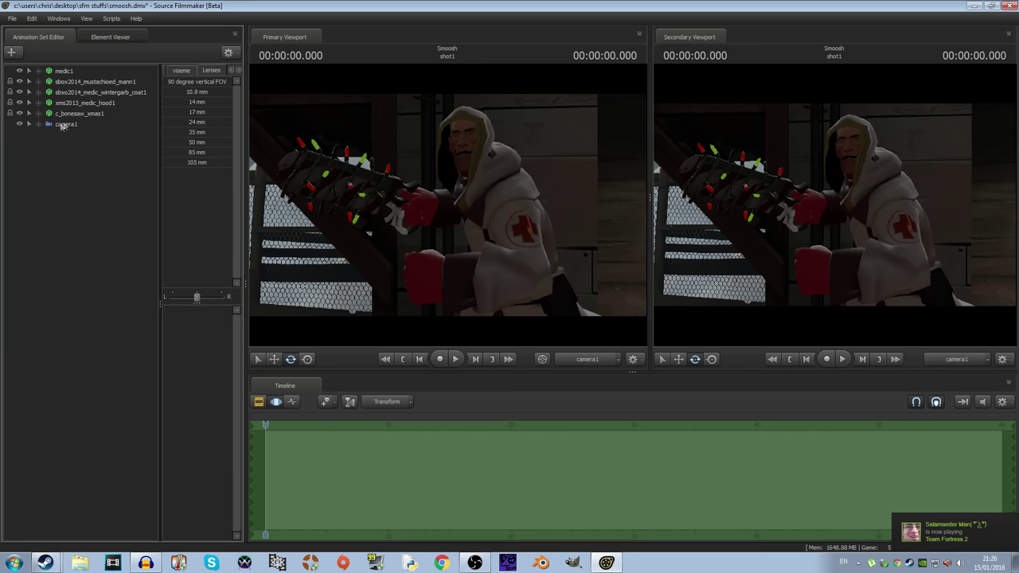
# Step: Run the create_lights_contstrained script on medic1's bip_neck bone to generate a light kit, and collapse medic1's controls
pyautogui.click(39, 70)
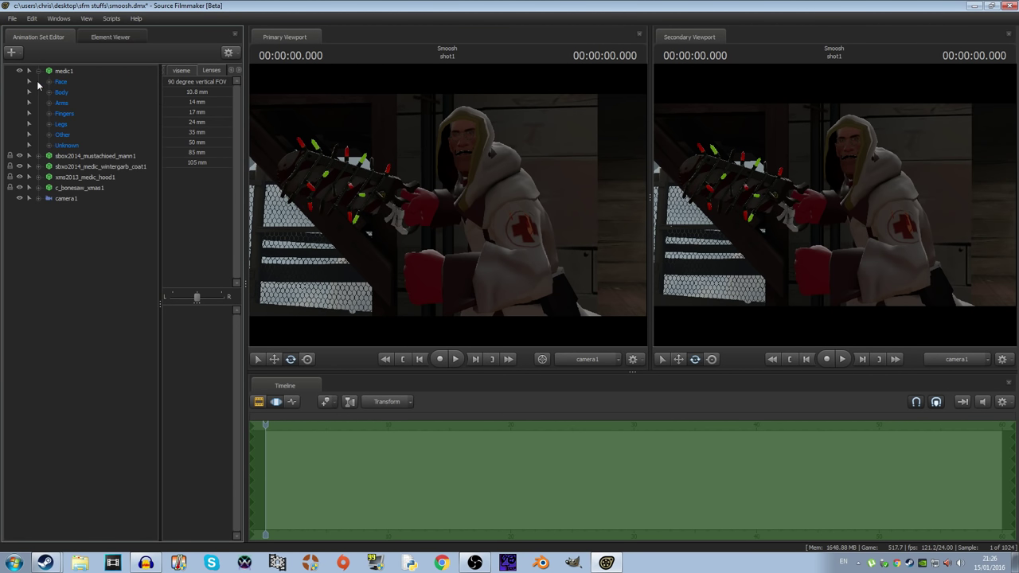
pyautogui.click(48, 92)
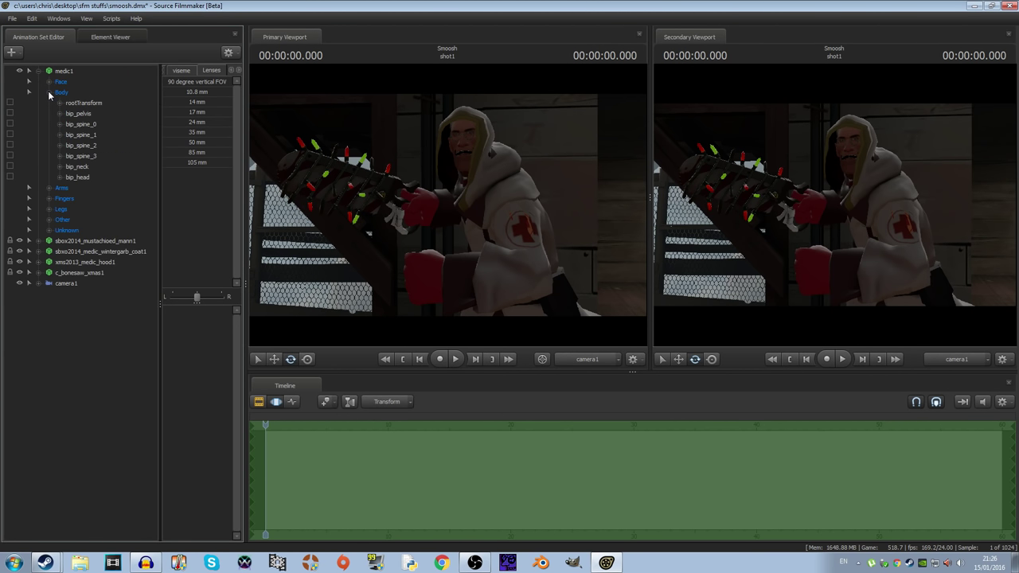
pyautogui.click(79, 166)
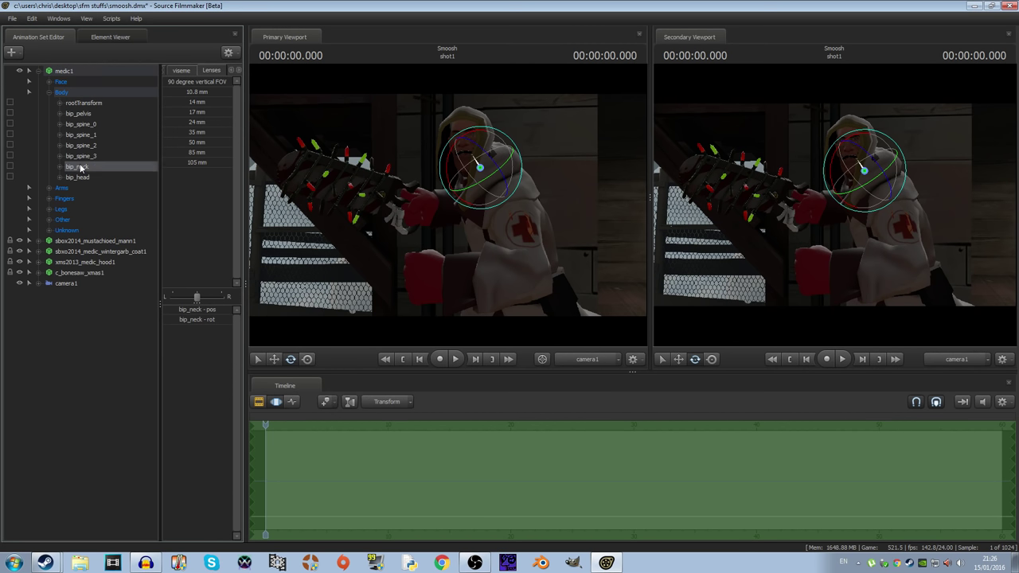
pyautogui.rightClick(80, 167)
pyautogui.moveTo(142, 192)
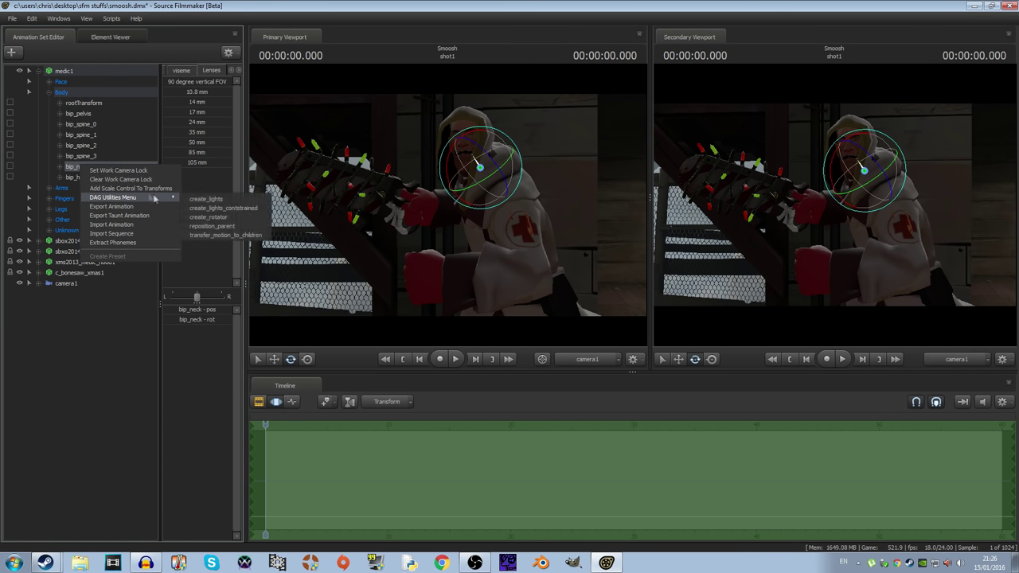
pyautogui.click(239, 208)
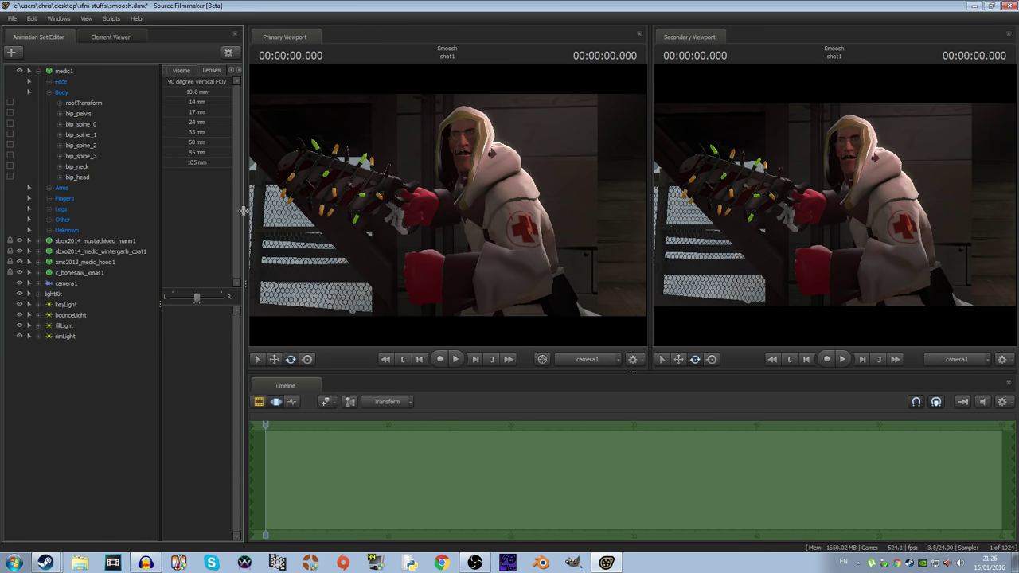
pyautogui.click(41, 70)
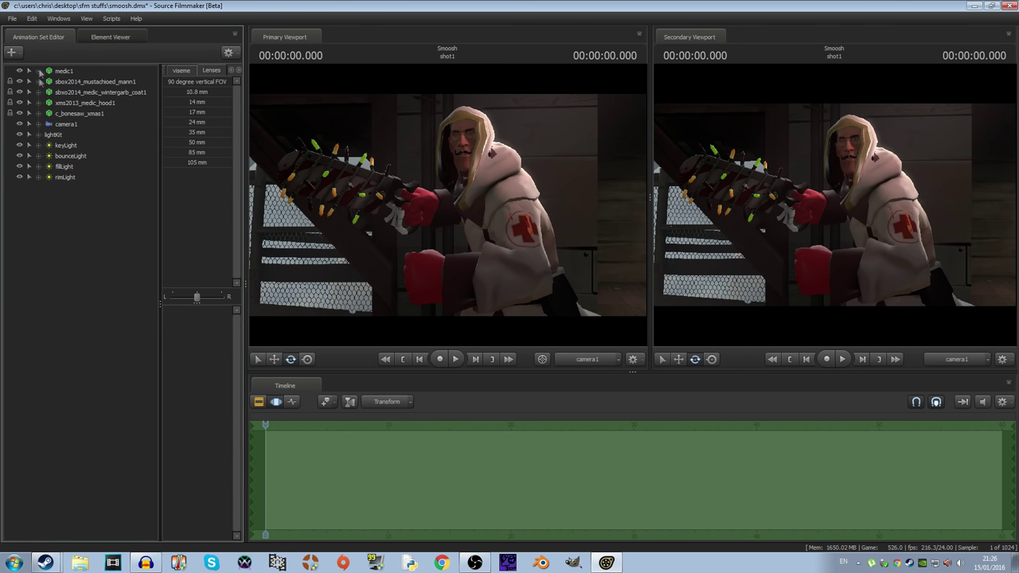
# Step: Adjust keyLight's intensity and tint it blue by reducing its color_red and color_green values to the minimum
pyautogui.click(66, 145)
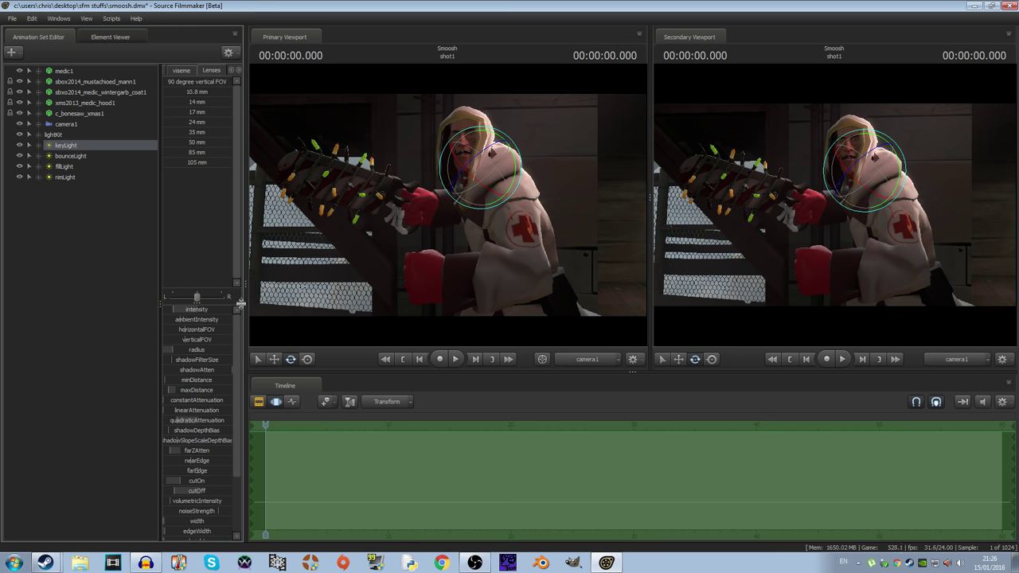
pyautogui.click(183, 310)
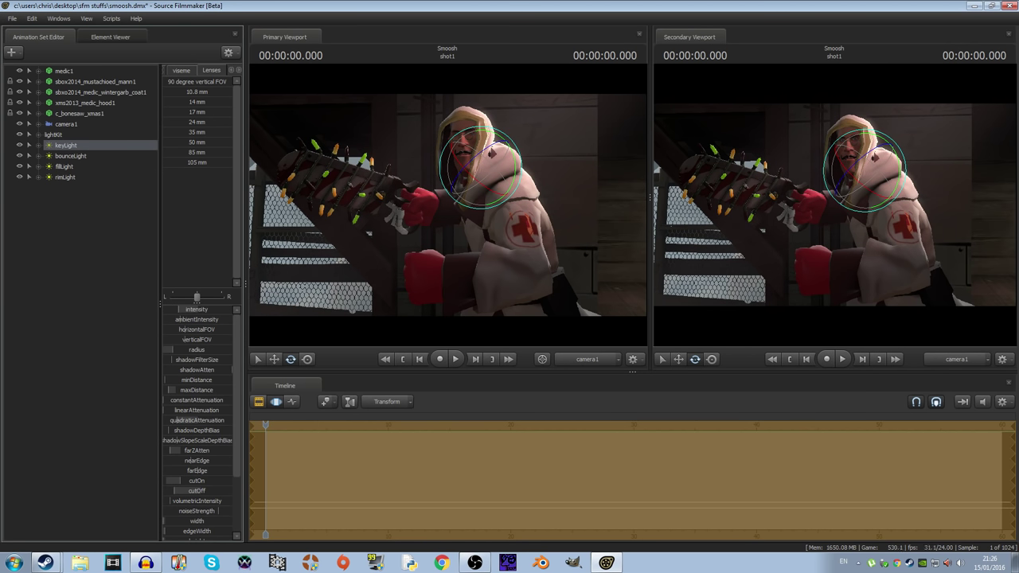
pyautogui.scroll(-3, 201, 343)
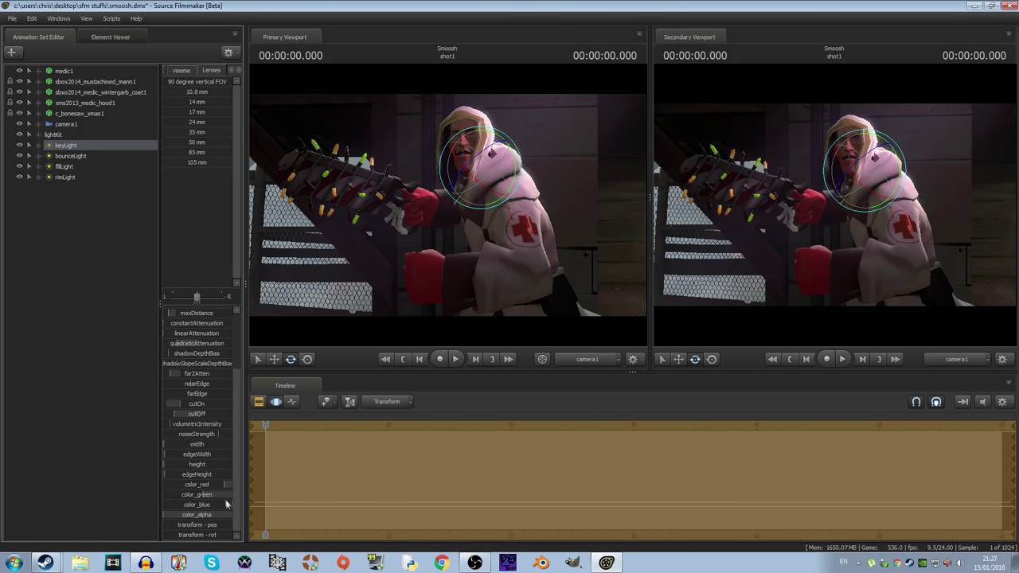
pyautogui.moveTo(217, 499); pyautogui.dragTo(184, 488)
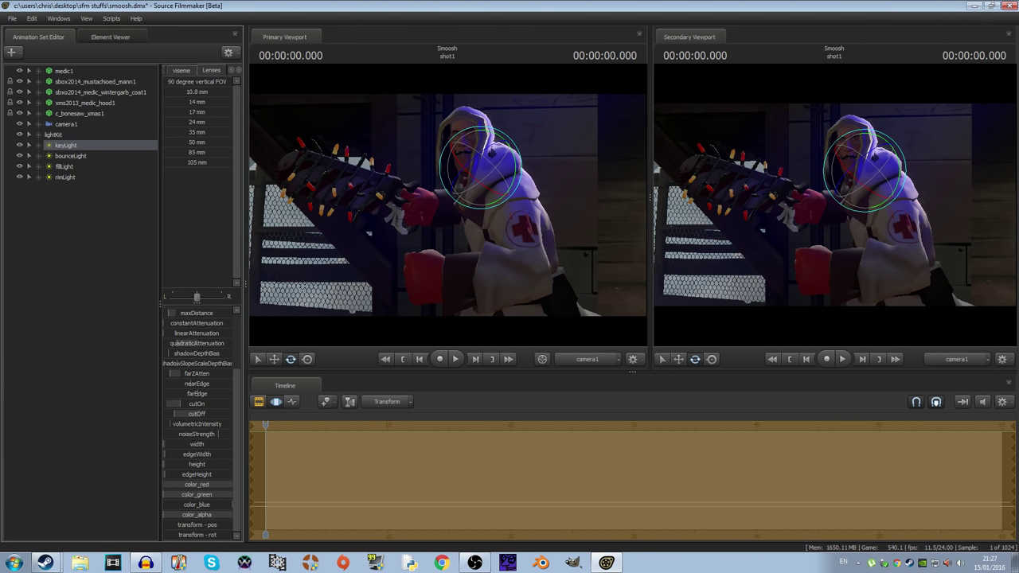
pyautogui.scroll(3, 179, 385)
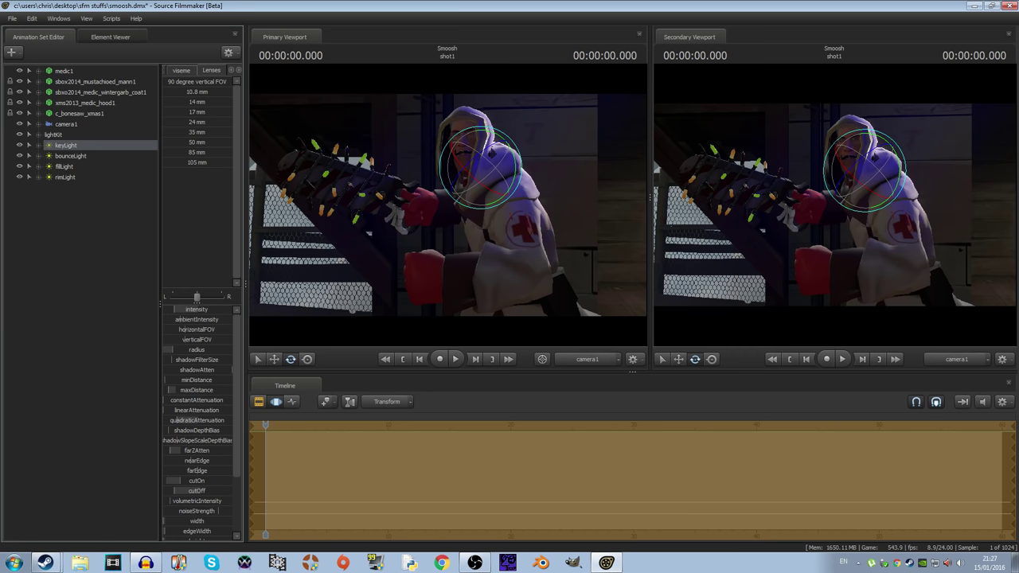
# Step: Rebalance the bounceLight and fillLight, and strengthen the rimLight to give the medic a bright white outline
pyautogui.click(71, 157)
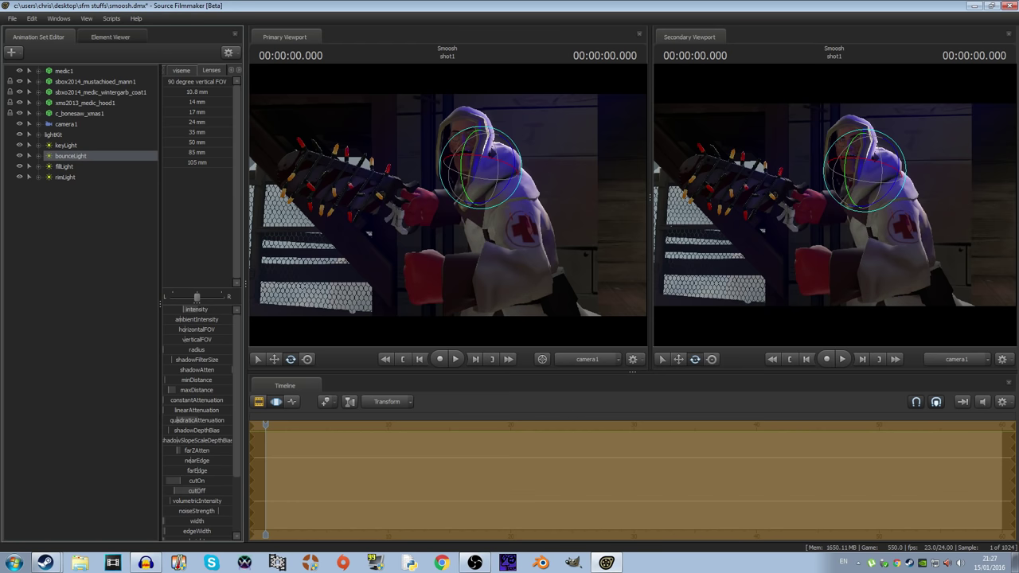
pyautogui.click(75, 168)
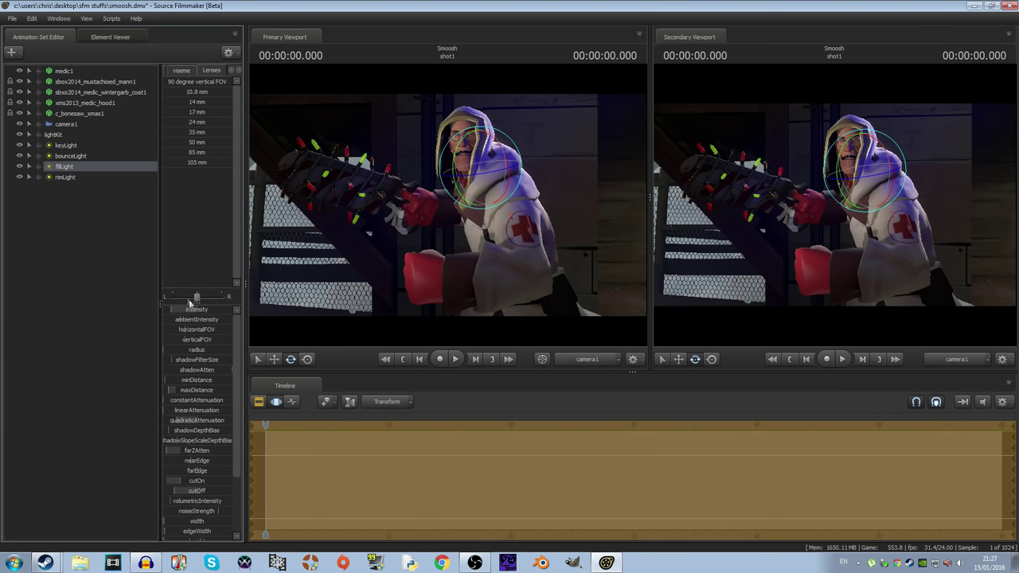
pyautogui.click(74, 179)
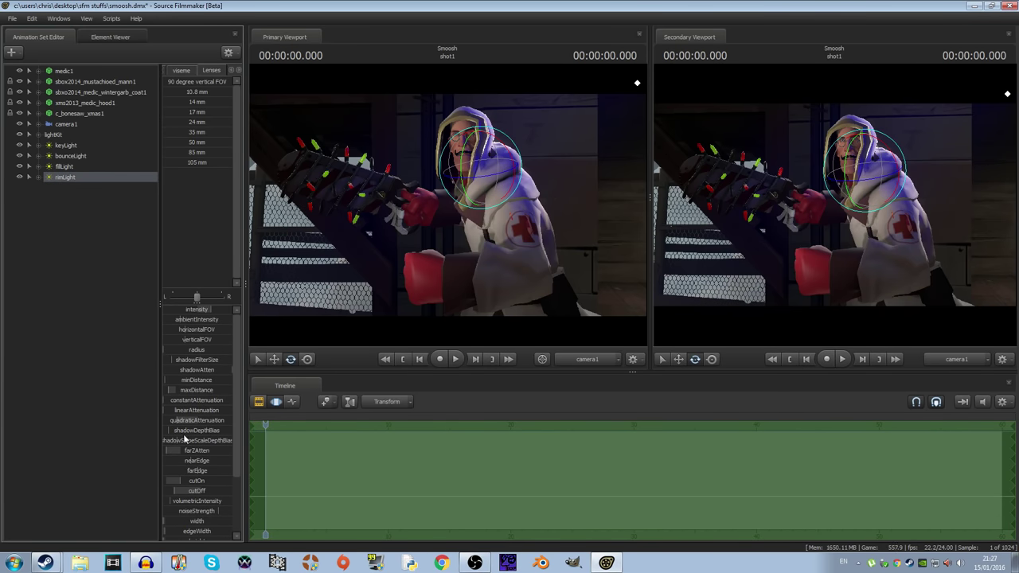
pyautogui.moveTo(189, 404); pyautogui.dragTo(200, 402)
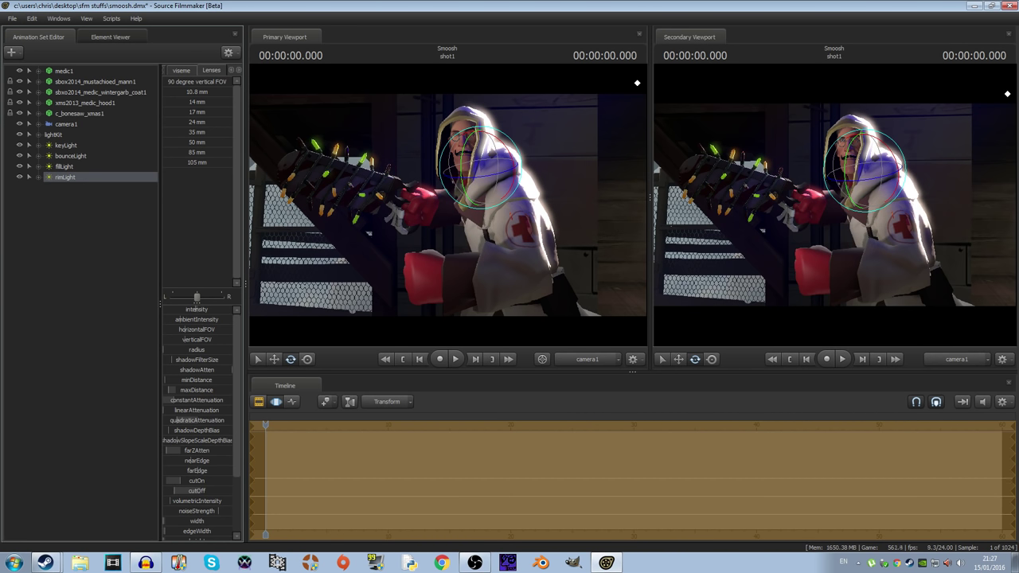
pyautogui.click(136, 281)
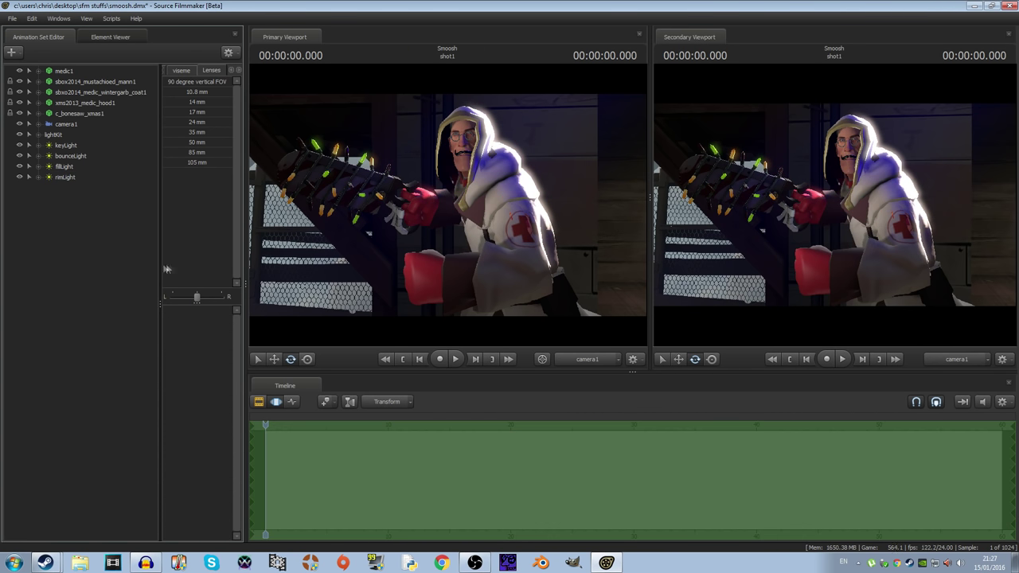
# Step: Enable Ambient Occlusion in the primary viewport's progressive refinement settings and apply them
pyautogui.rightClick(333, 199)
pyautogui.click(378, 209)
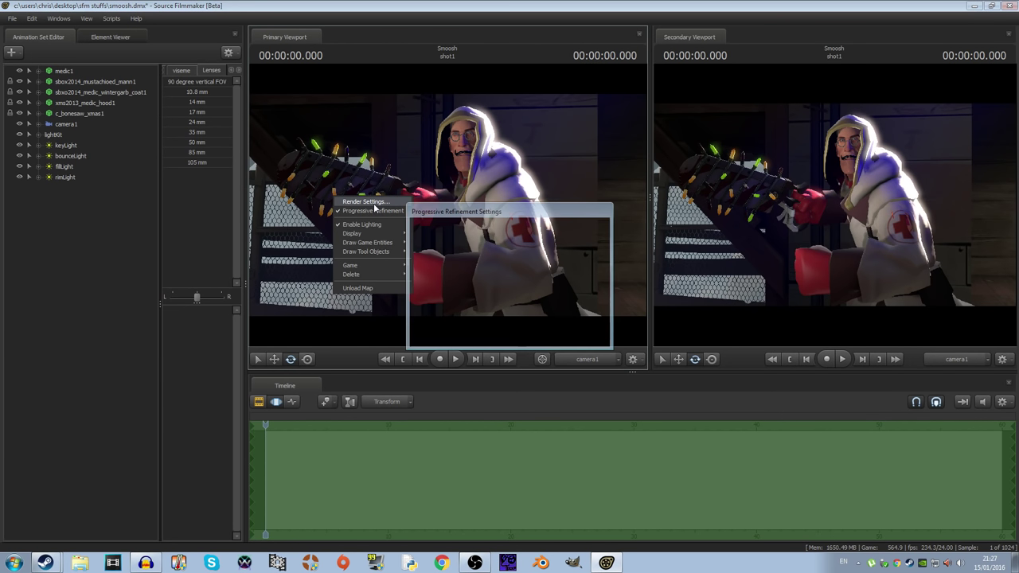
pyautogui.click(456, 287)
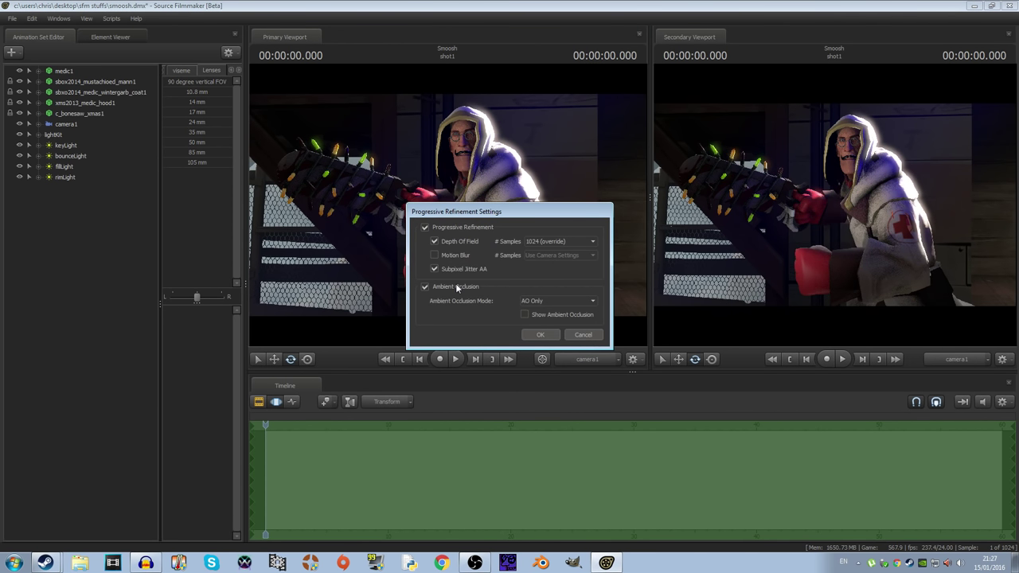
pyautogui.click(540, 335)
# Step: Return to the Clip Editor and switch the secondary viewport to the Work Camera
pyautogui.click(259, 402)
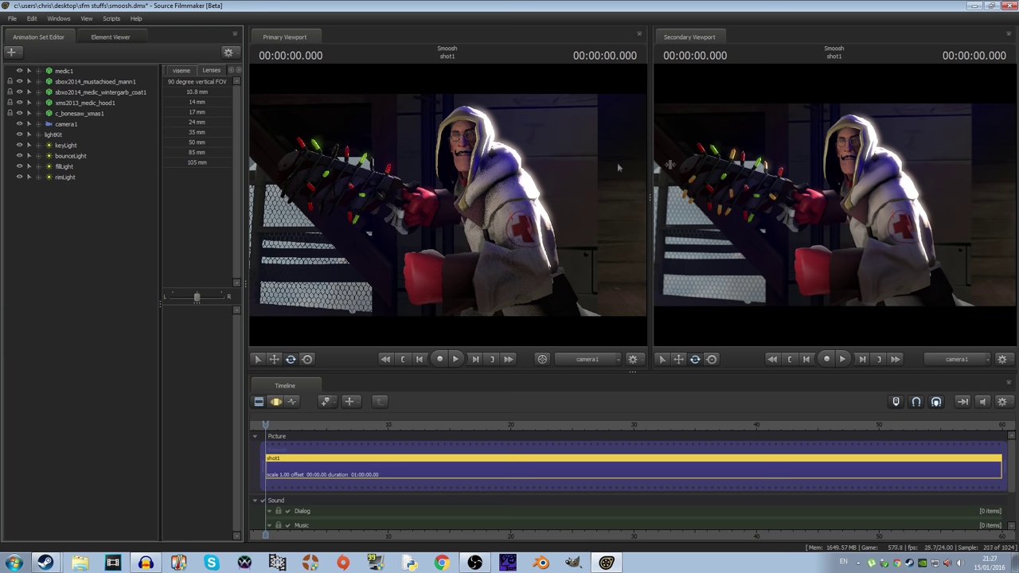
pyautogui.click(967, 359)
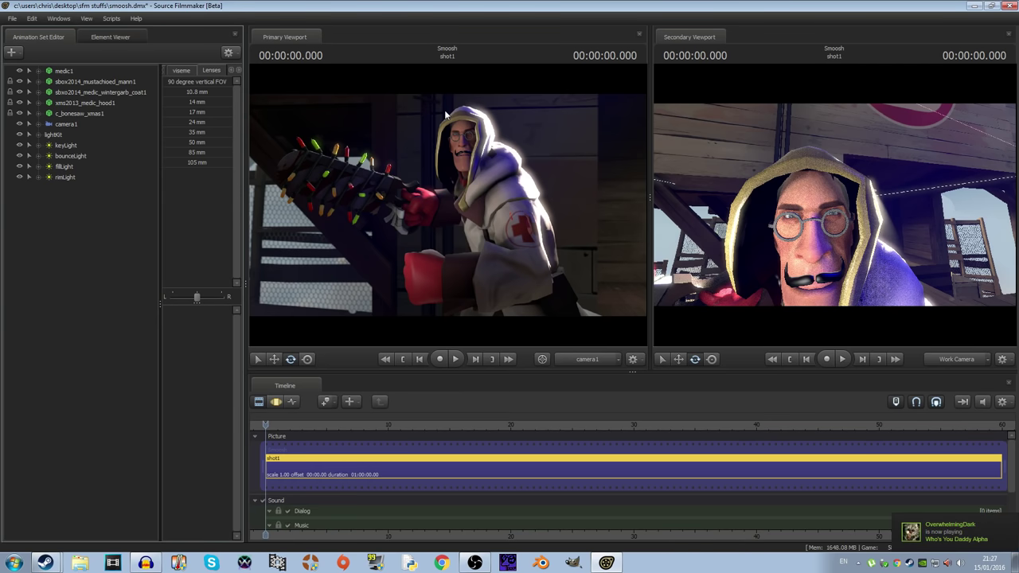
# Step: Begin a poster export, saving the modified session document
pyautogui.click(12, 18)
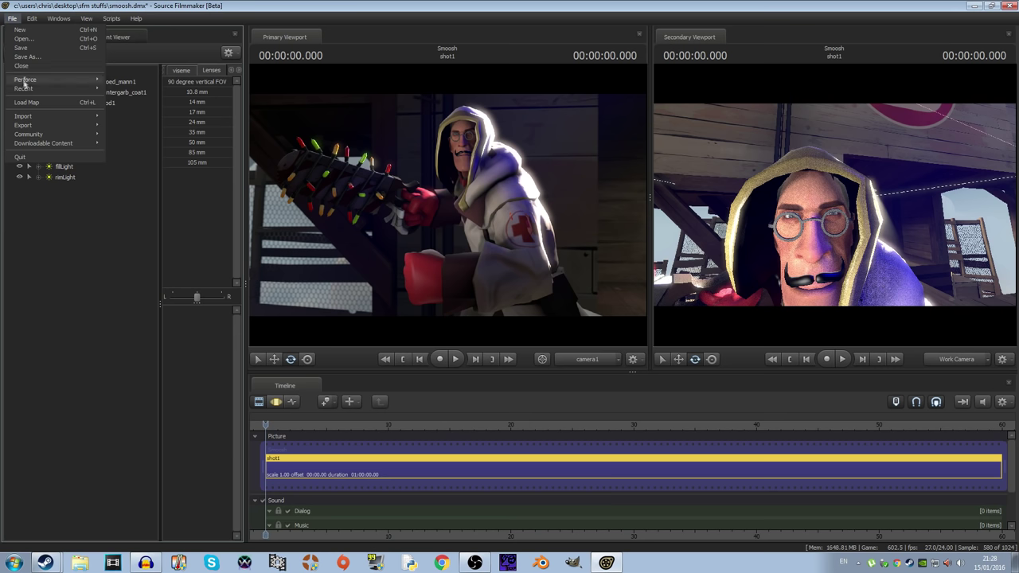
pyautogui.moveTo(60, 126)
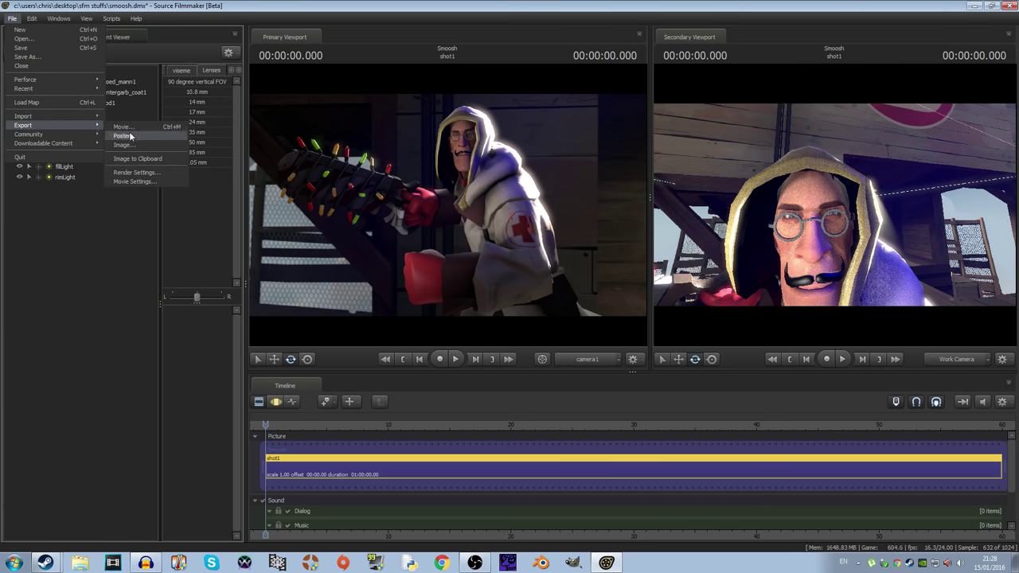
pyautogui.click(130, 136)
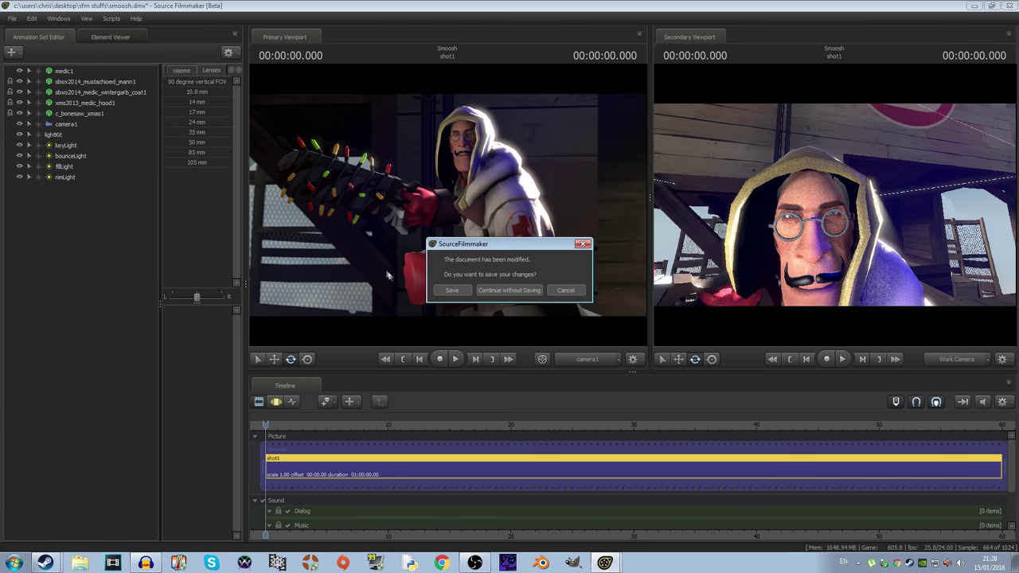
pyautogui.click(448, 291)
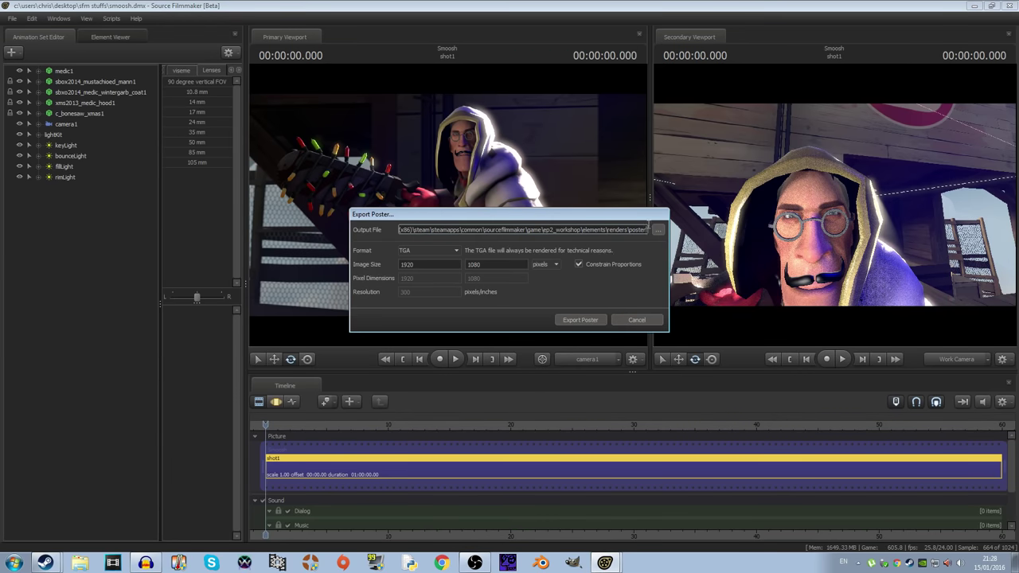
# Step: Set the poster's output file to Smoosh/tutorial within the SFM Stuffs folder
pyautogui.click(658, 230)
pyautogui.moveTo(371, 160); pyautogui.dragTo(625, 248)
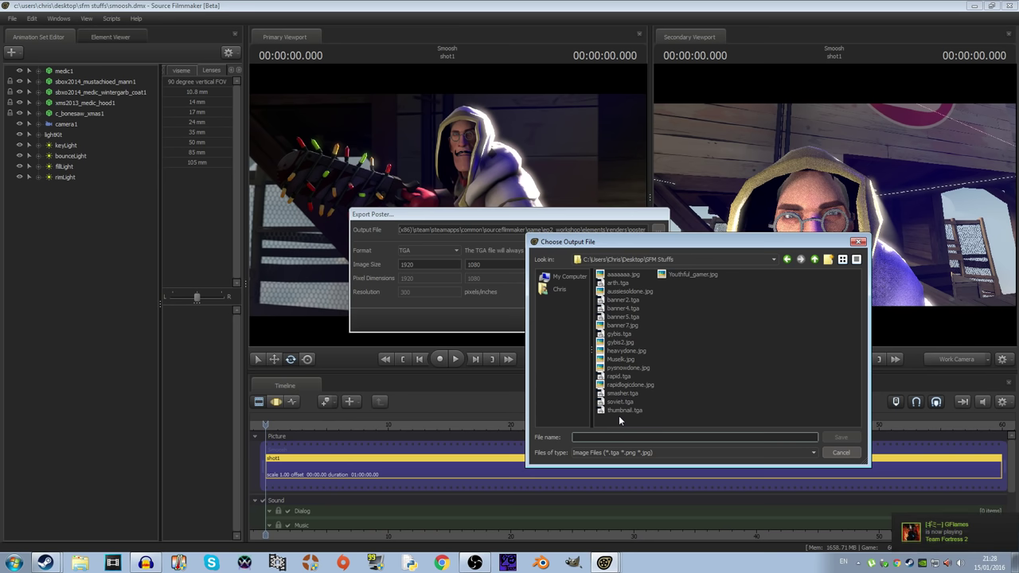
pyautogui.write('Smoosh')
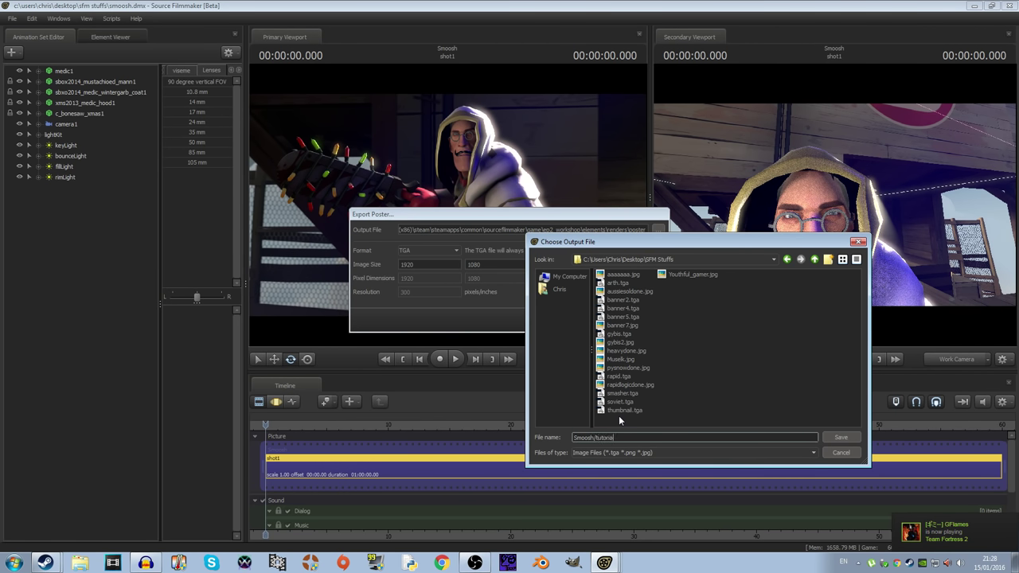
pyautogui.write('/tutorial')
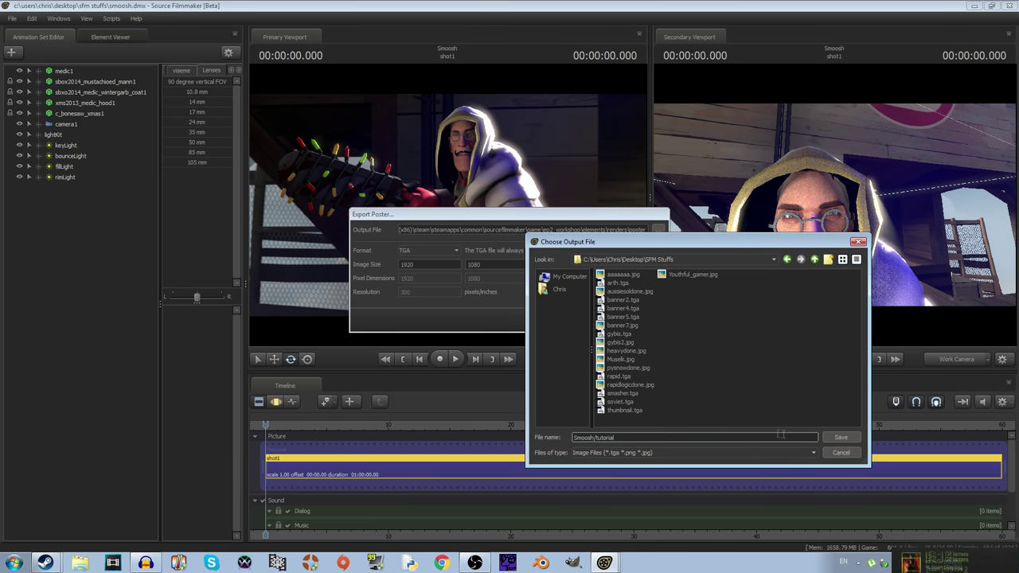
pyautogui.click(841, 437)
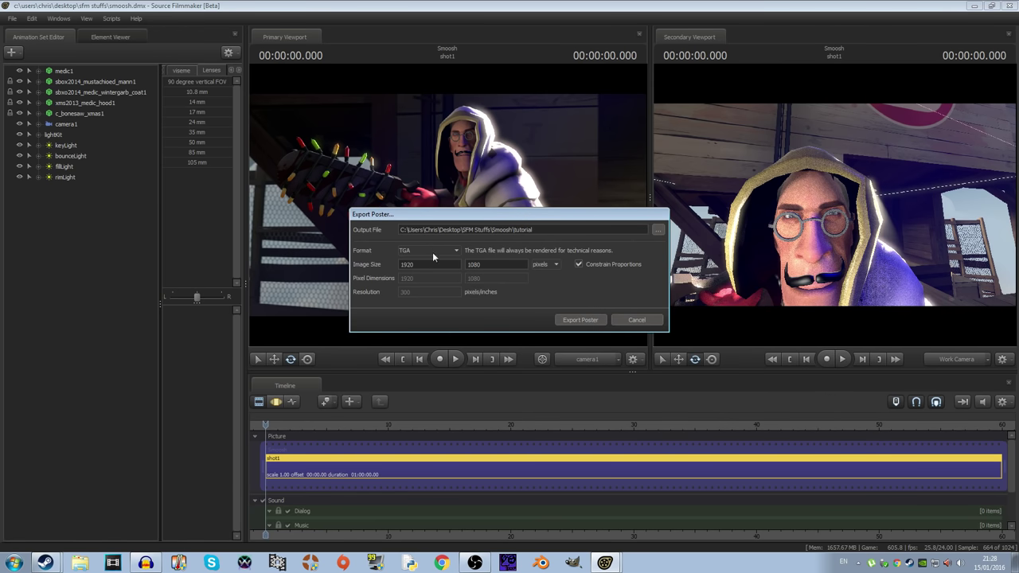
# Step: Change the poster format to JPEG and export it at 1920 by 1080 pixels
pyautogui.click(433, 250)
pyautogui.click(424, 270)
pyautogui.click(586, 319)
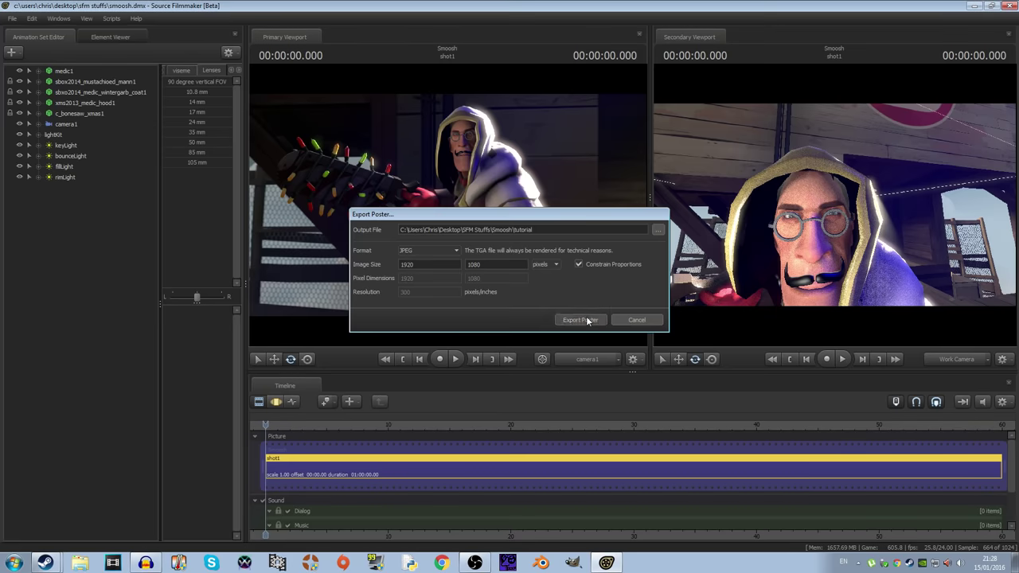